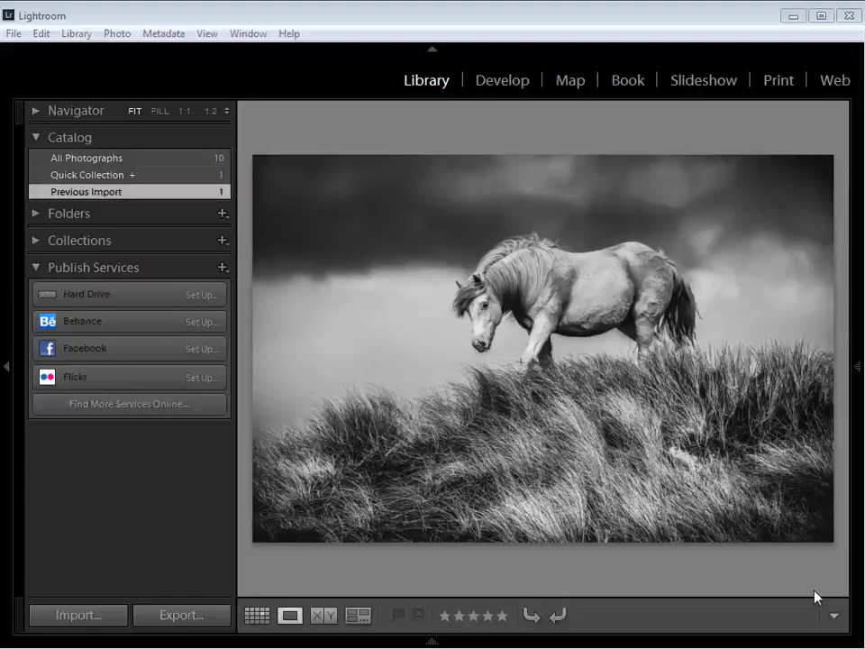
Import the Wild horse photo from Start_Images and open it in the Develop module
{"action": "left_click", "coordinate": [72, 618]}
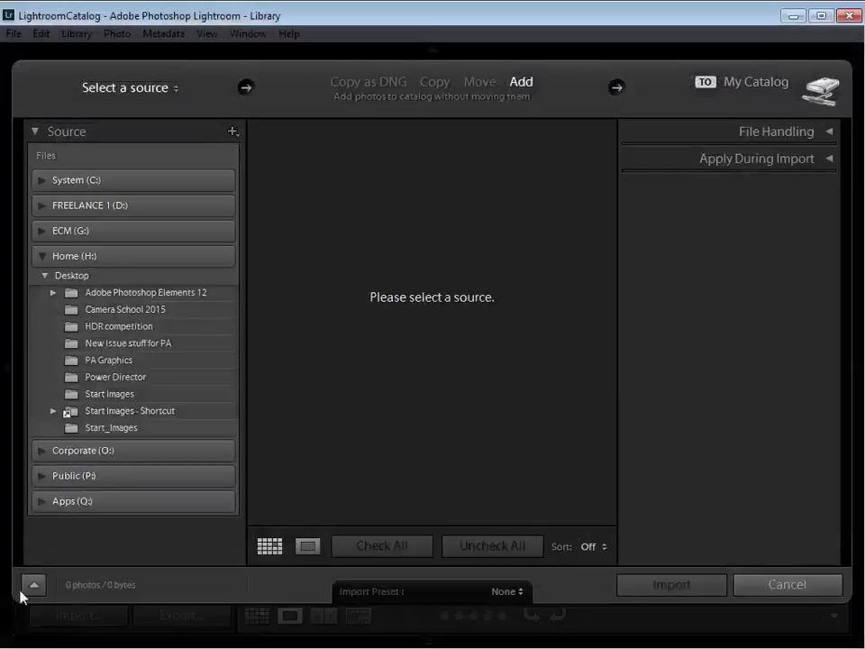
{"action": "left_click", "coordinate": [120, 429]}
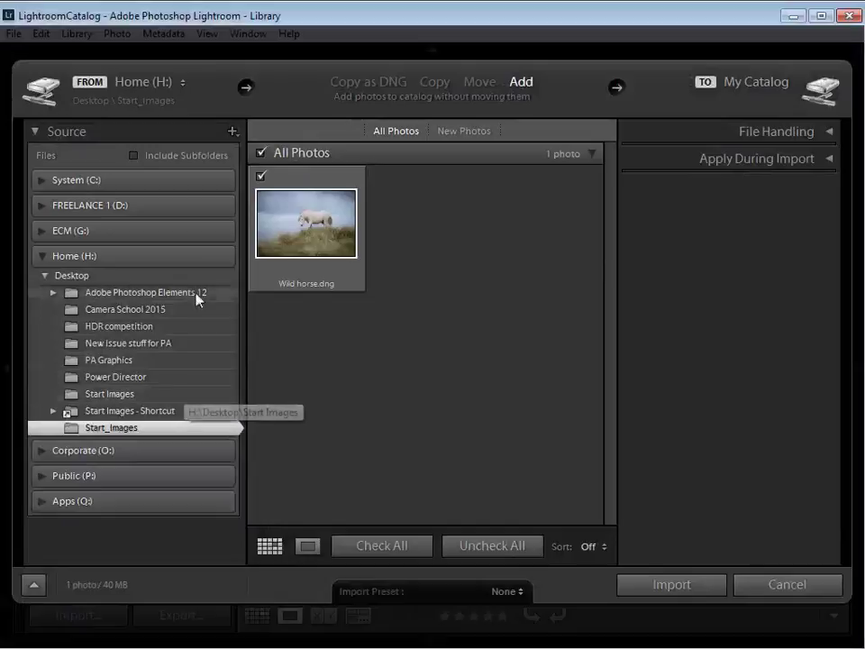
{"action": "left_click", "coordinate": [672, 587]}
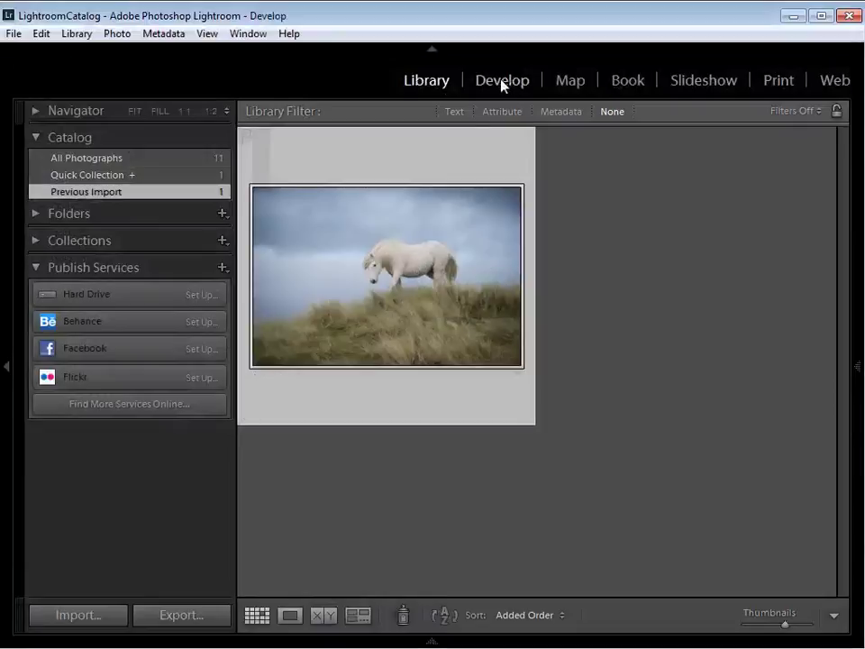
{"action": "left_click", "coordinate": [502, 83]}
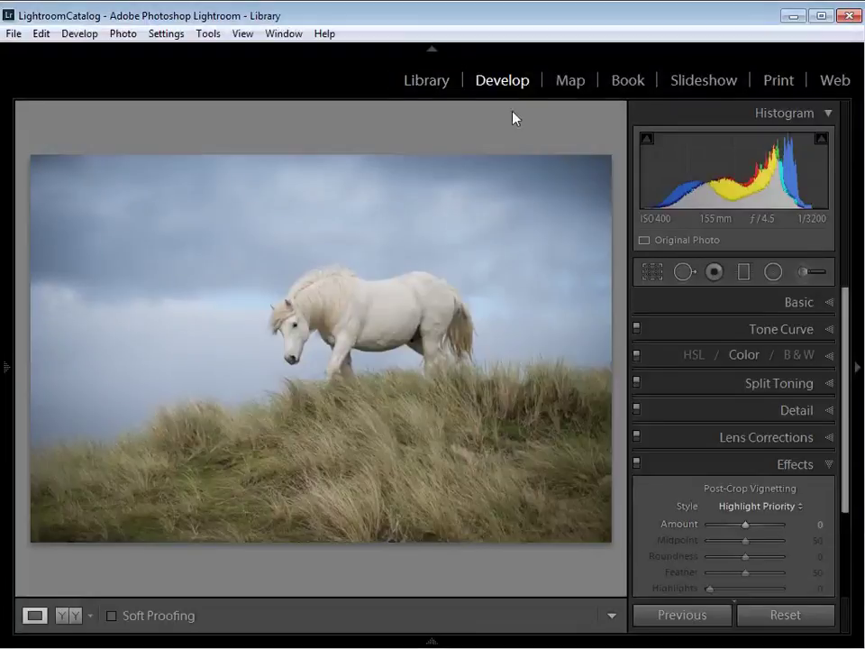
Tighten the crop from the left edge and top-right corner, then reposition the horse within it
{"action": "left_click", "coordinate": [656, 274]}
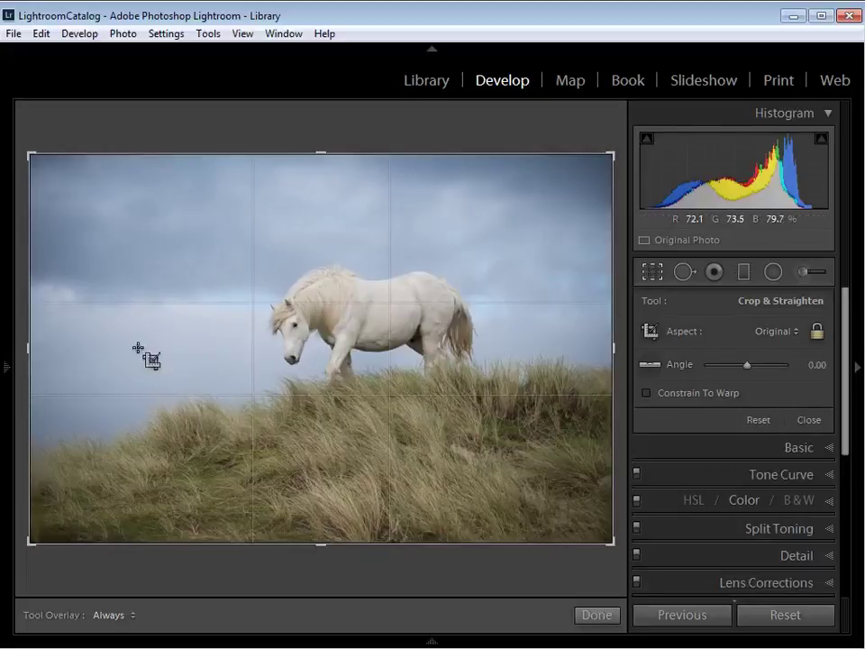
{"action": "left_click_drag", "start_coordinate": [27, 348], "coordinate": [59, 348]}
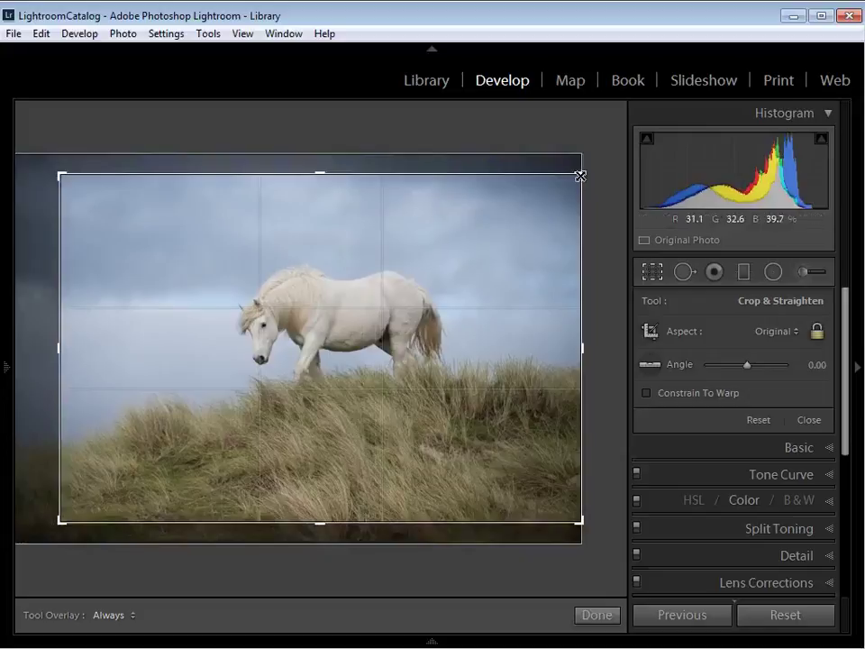
{"action": "left_click_drag", "start_coordinate": [580, 176], "coordinate": [550, 193]}
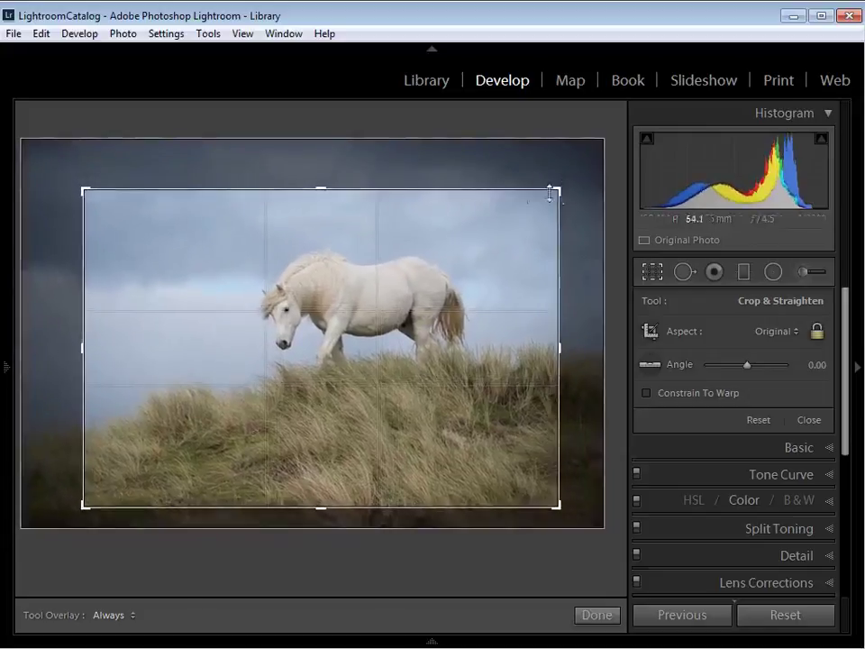
{"action": "mouse_move", "coordinate": [332, 349]}
{"action": "left_mouse_down"}
{"action": "mouse_move", "coordinate": [330, 363]}
{"action": "mouse_move", "coordinate": [334, 350]}
{"action": "mouse_move", "coordinate": [313, 341]}
{"action": "left_mouse_up"}
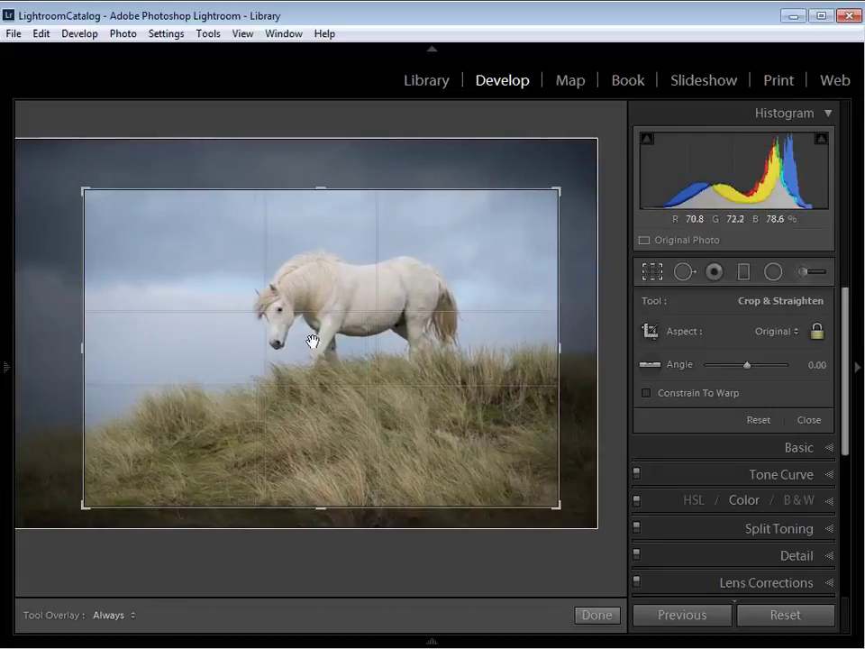
Apply the crop and set Saturation to −100 for black and white
{"action": "left_click", "coordinate": [597, 614]}
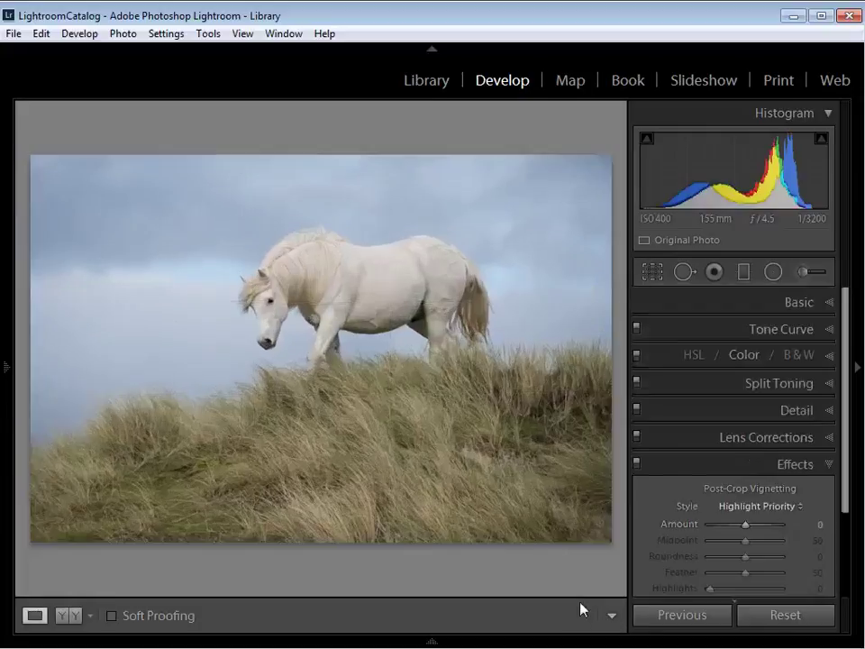
{"action": "left_click", "coordinate": [809, 305]}
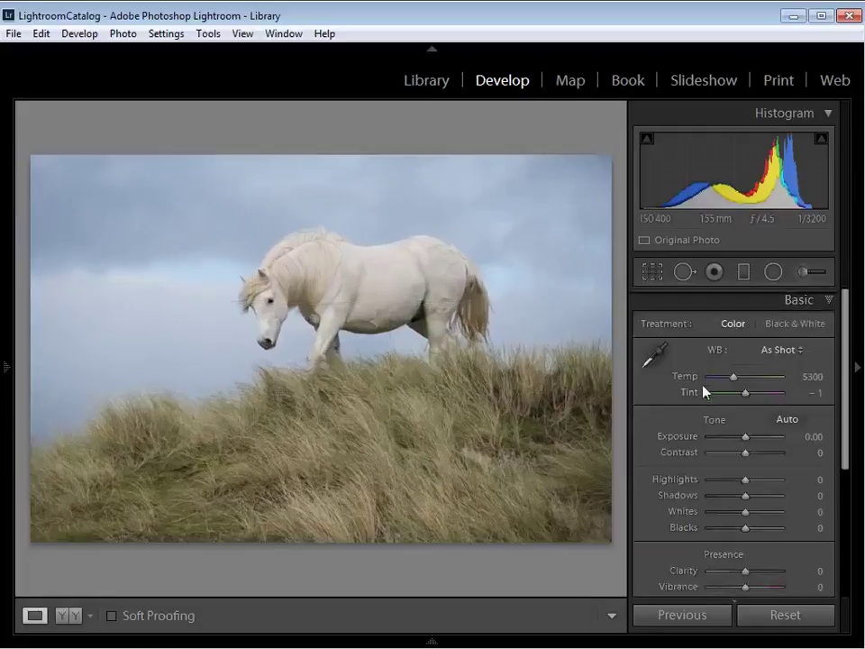
{"action": "left_click_drag", "start_coordinate": [845, 360], "coordinate": [845, 379]}
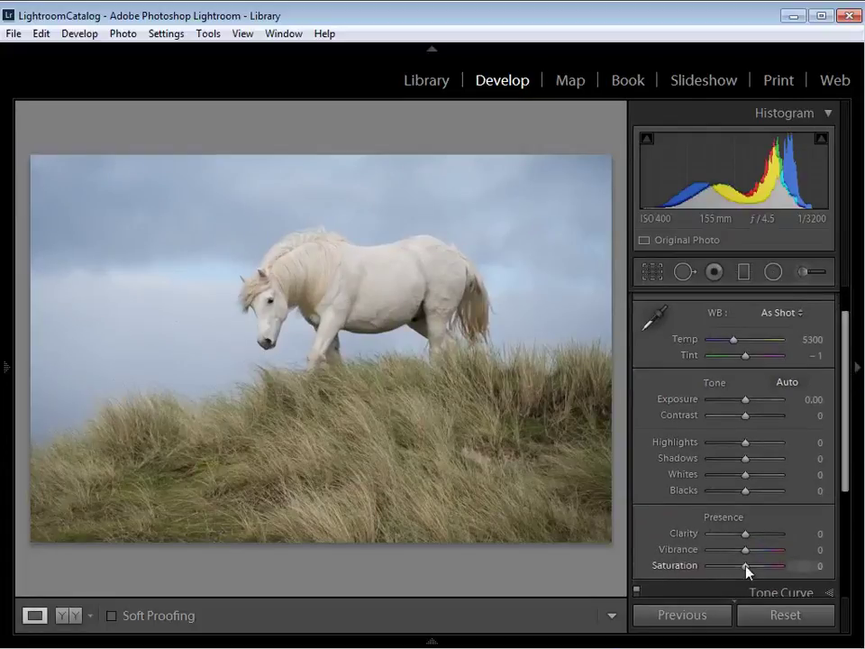
{"action": "left_click_drag", "start_coordinate": [746, 567], "coordinate": [671, 575]}
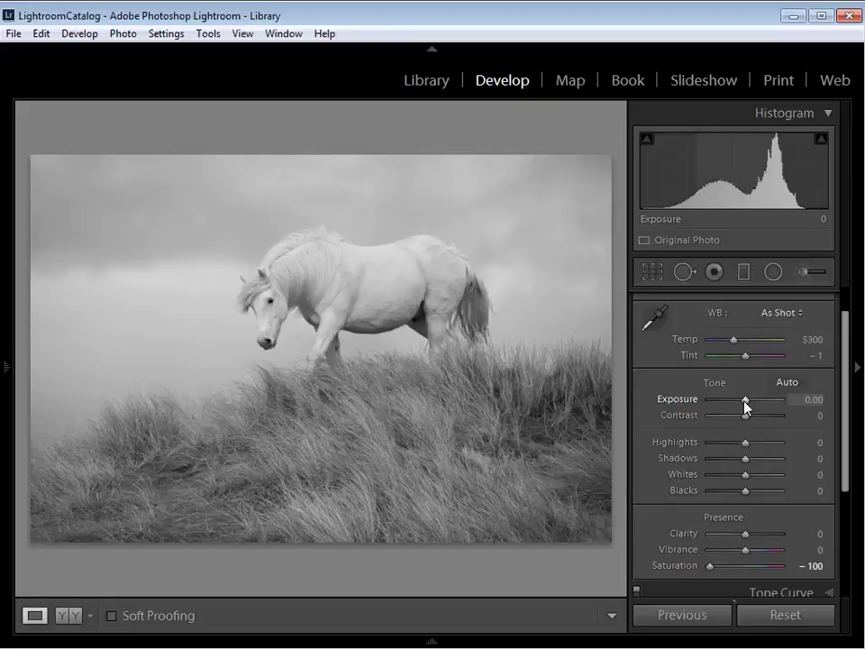
Set the photo's Exposure to +0.20
{"action": "left_click_drag", "start_coordinate": [746, 402], "coordinate": [748, 406]}
{"action": "left_click", "coordinate": [822, 402]}
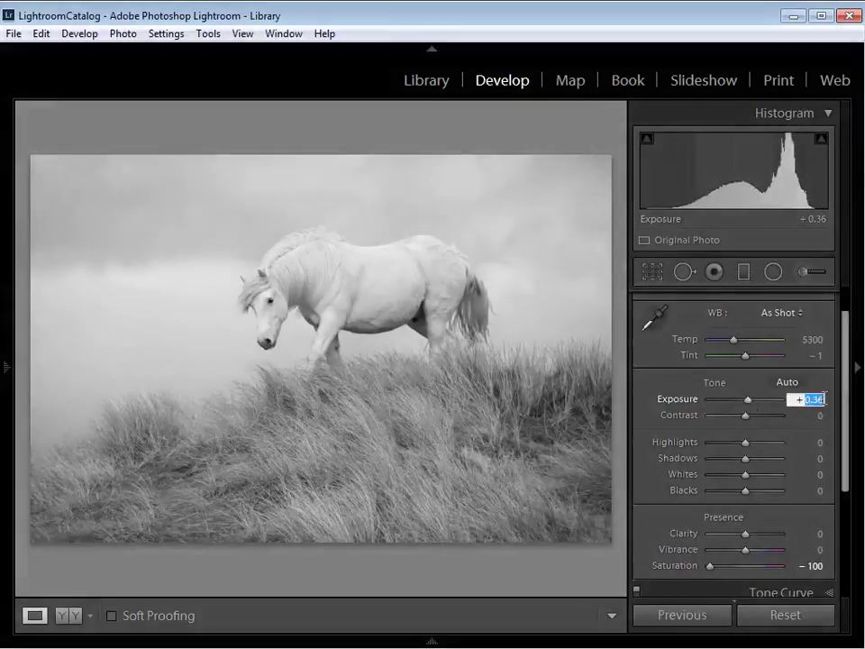
{"action": "type", "text": "0"}
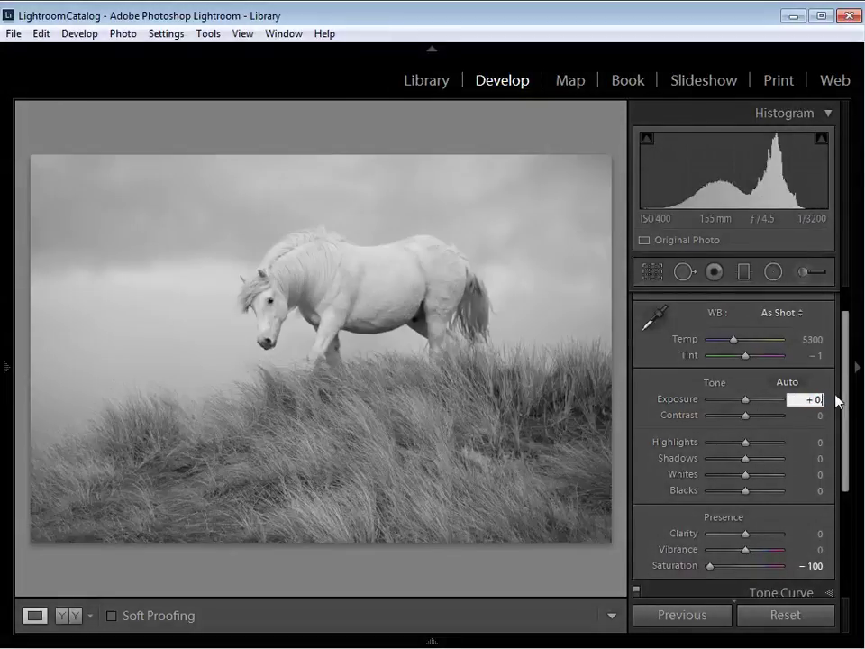
{"action": "type", "text": ".20"}
{"action": "key", "text": "Return"}
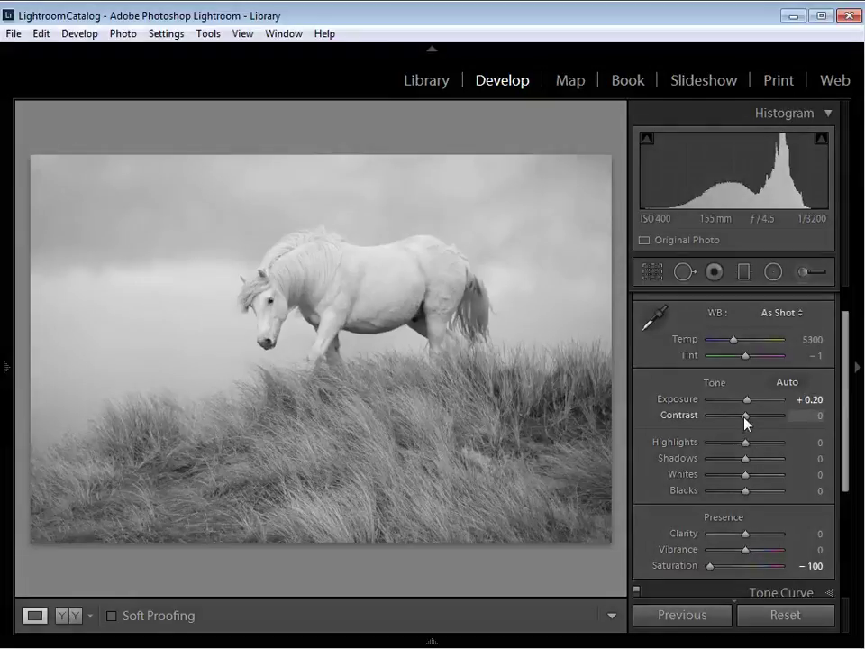
Set Basic sliders: Contrast +100, Highlights −100, Shadows +100, Whites −31, Blacks −50, Clarity +100
{"action": "left_click_drag", "start_coordinate": [745, 416], "coordinate": [791, 420]}
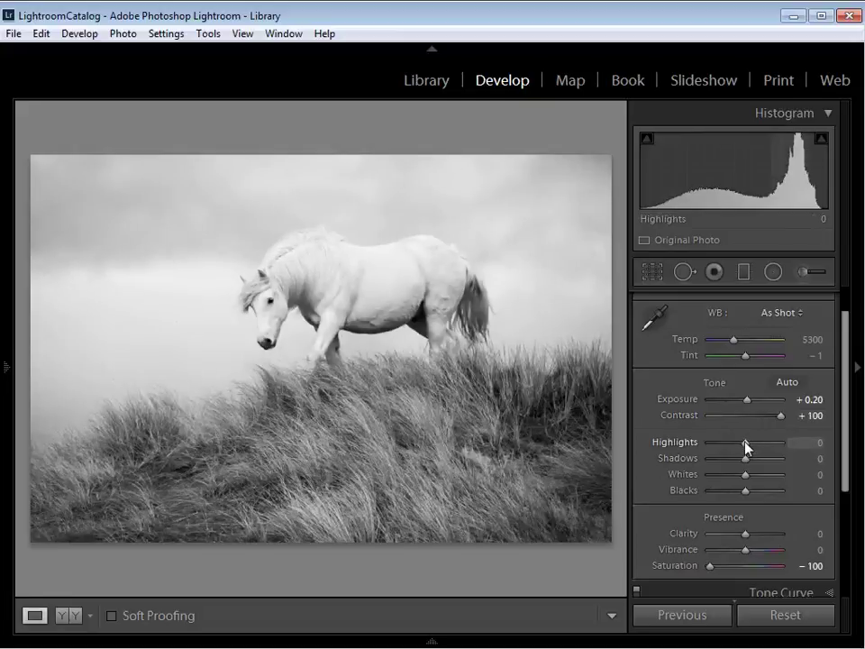
{"action": "left_click_drag", "start_coordinate": [745, 443], "coordinate": [678, 441]}
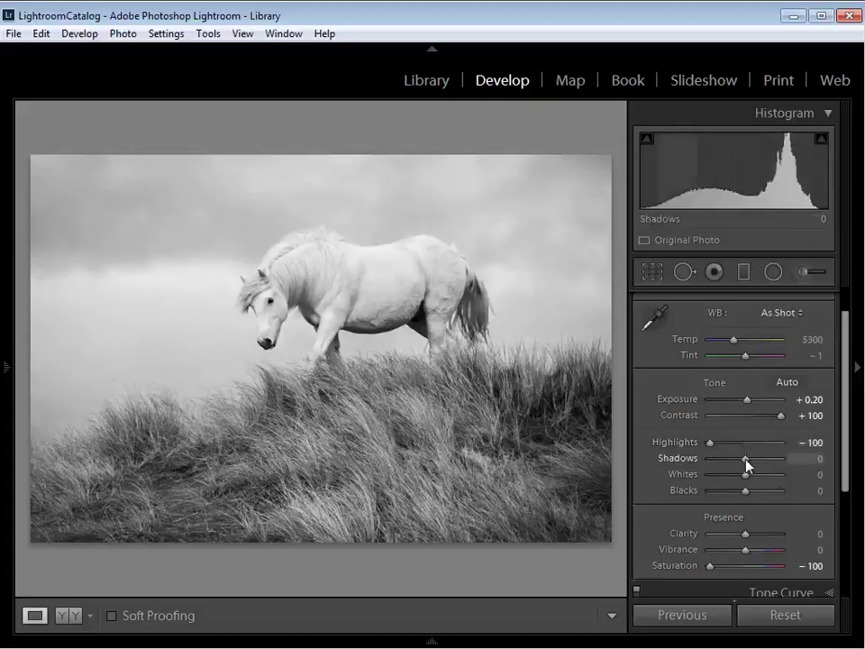
{"action": "left_click_drag", "start_coordinate": [746, 459], "coordinate": [830, 463]}
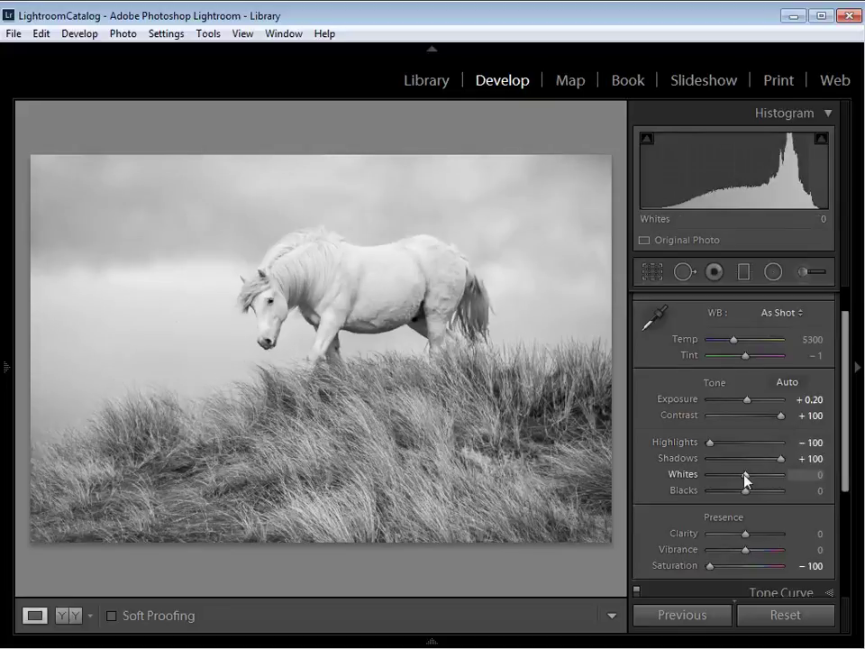
{"action": "left_click_drag", "start_coordinate": [744, 474], "coordinate": [738, 475]}
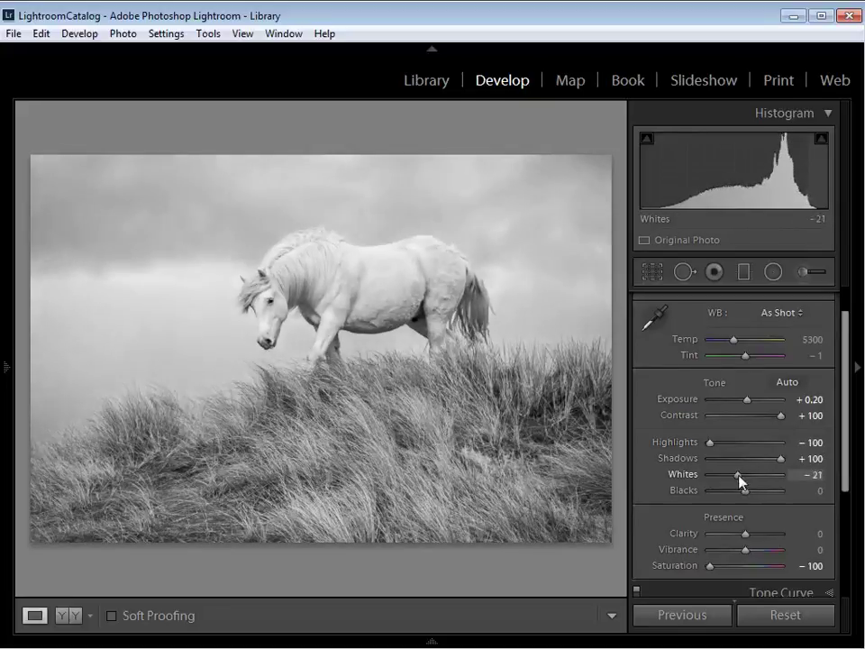
{"action": "left_click_drag", "start_coordinate": [739, 476], "coordinate": [738, 481]}
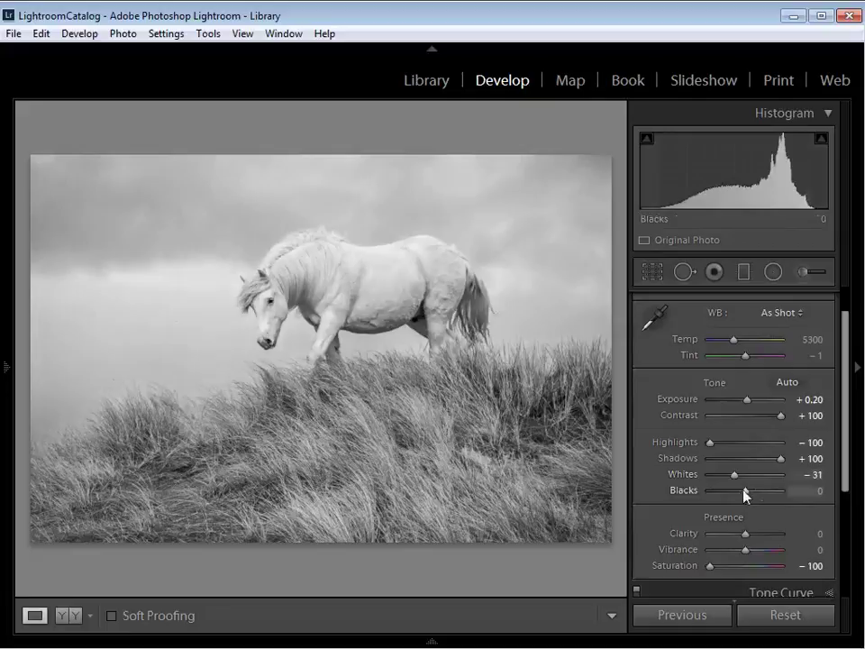
{"action": "left_click_drag", "start_coordinate": [745, 491], "coordinate": [728, 495]}
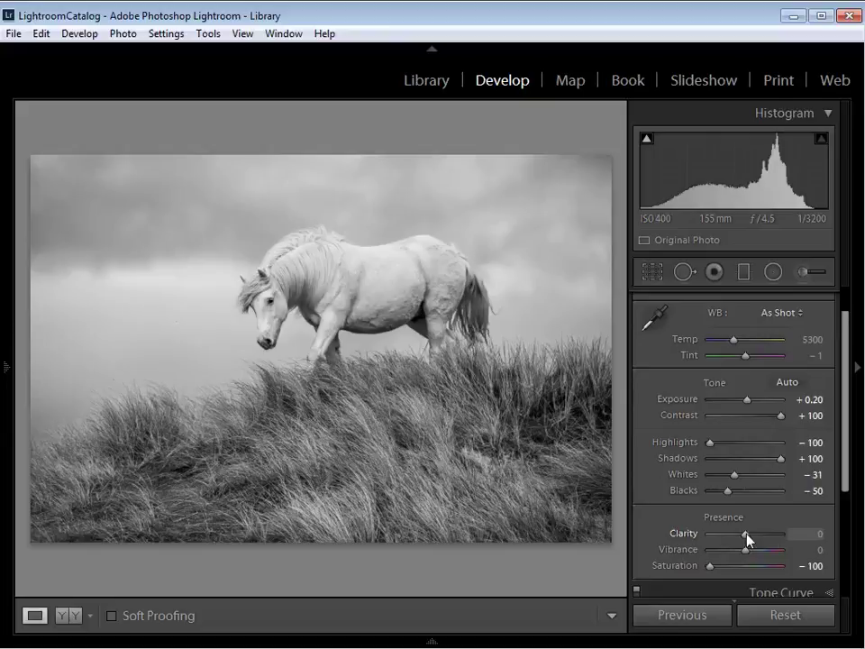
{"action": "left_click_drag", "start_coordinate": [746, 533], "coordinate": [846, 538]}
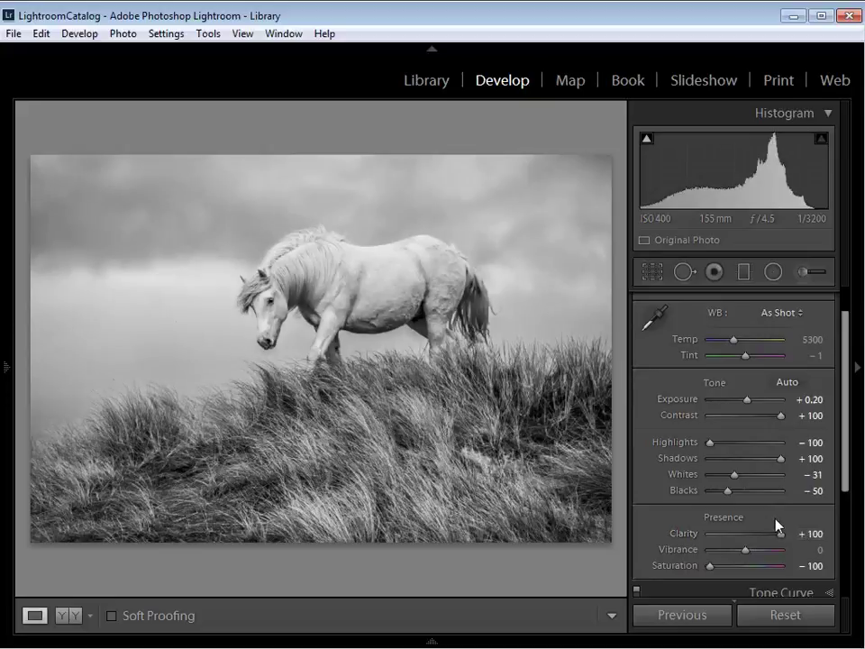
Open the Tone Curve panel and switch it to point-curve editing
{"action": "left_click_drag", "start_coordinate": [845, 438], "coordinate": [849, 473]}
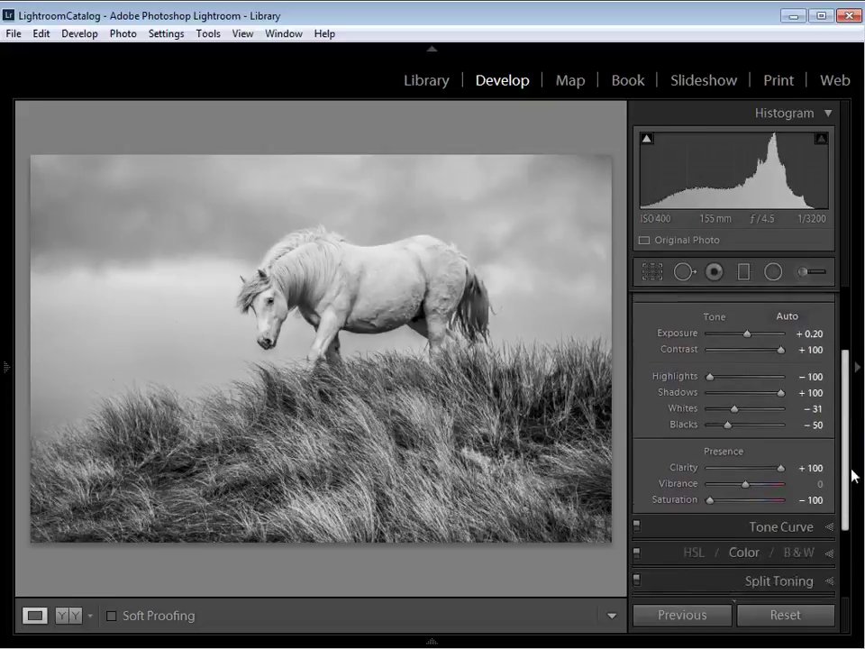
{"action": "left_click", "coordinate": [809, 528]}
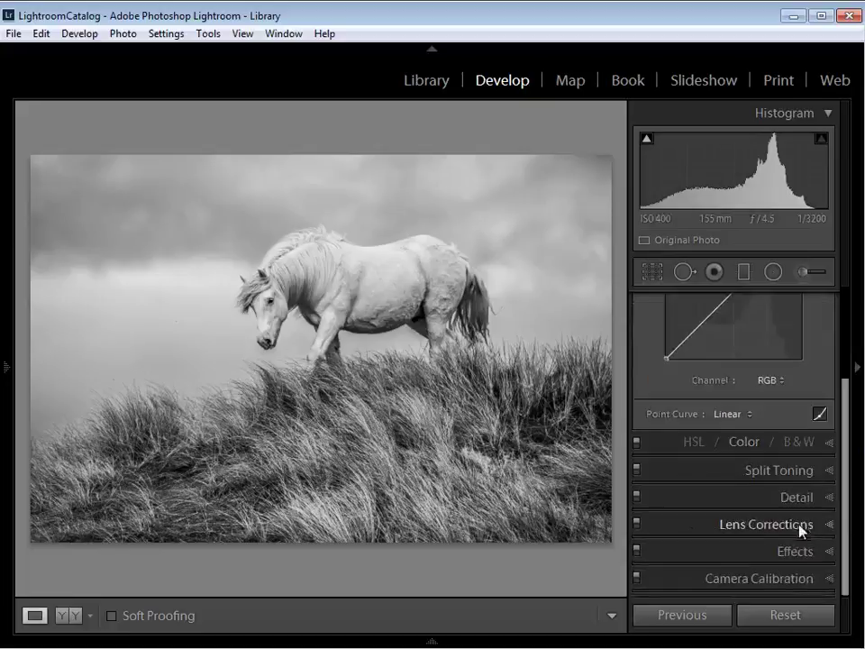
{"action": "left_click", "coordinate": [820, 414]}
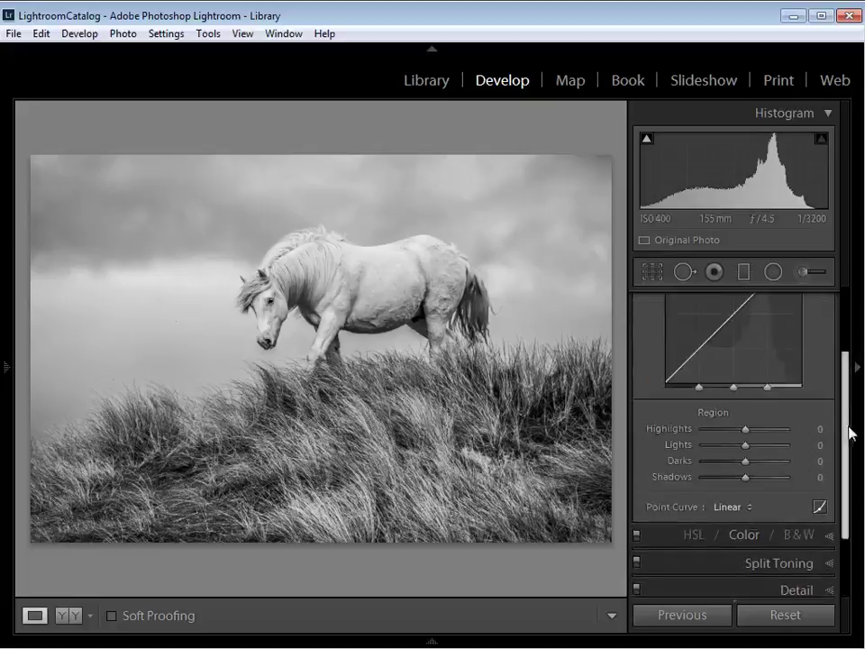
{"action": "left_click_drag", "start_coordinate": [849, 432], "coordinate": [846, 421]}
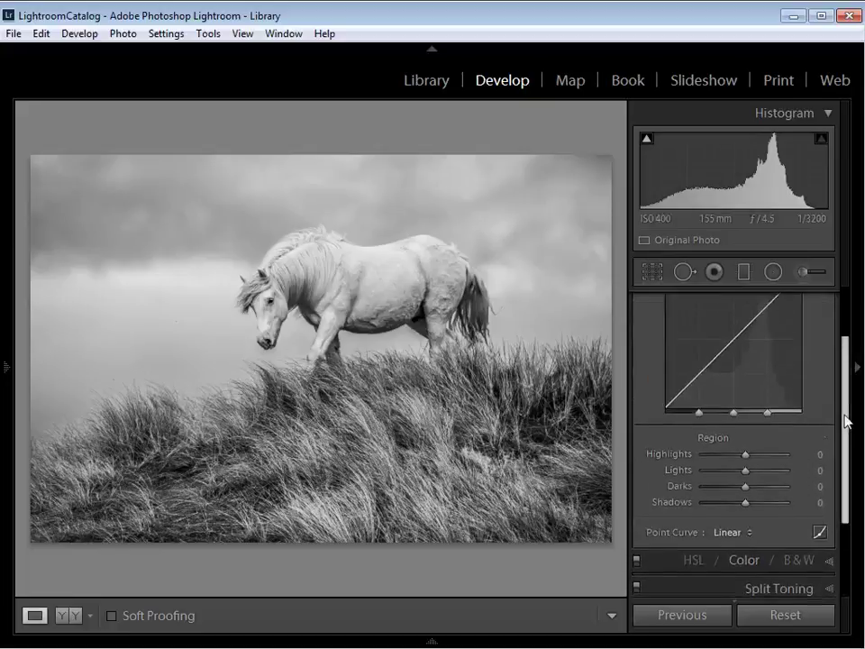
{"action": "left_click", "coordinate": [820, 534]}
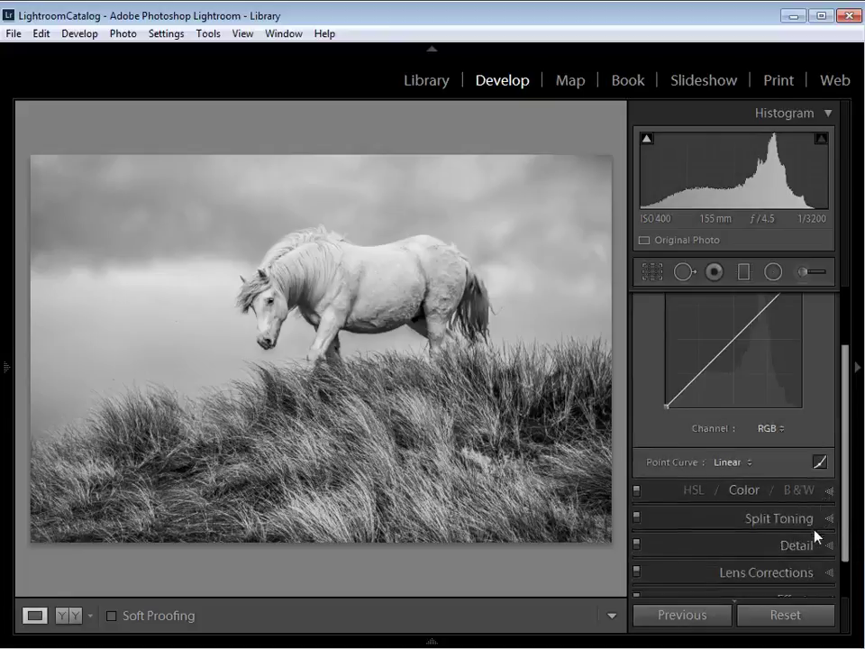
{"action": "left_click_drag", "start_coordinate": [845, 481], "coordinate": [851, 431]}
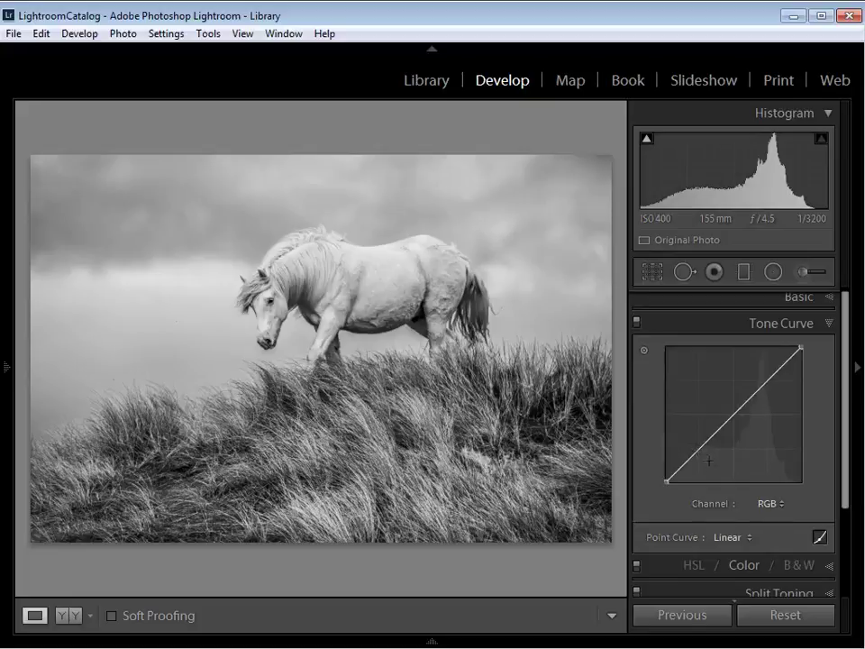
Shape an S-curve with a lowered shadow point, raised highlight point and lifted black point
{"action": "left_click", "coordinate": [699, 449]}
{"action": "left_click_drag", "start_coordinate": [699, 449], "coordinate": [698, 452]}
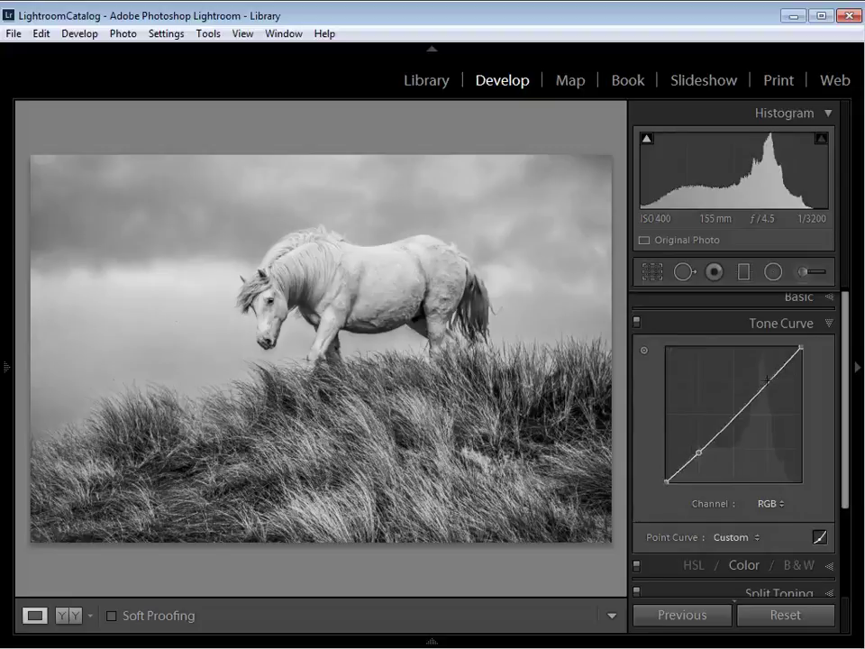
{"action": "left_click_drag", "start_coordinate": [767, 381], "coordinate": [765, 382]}
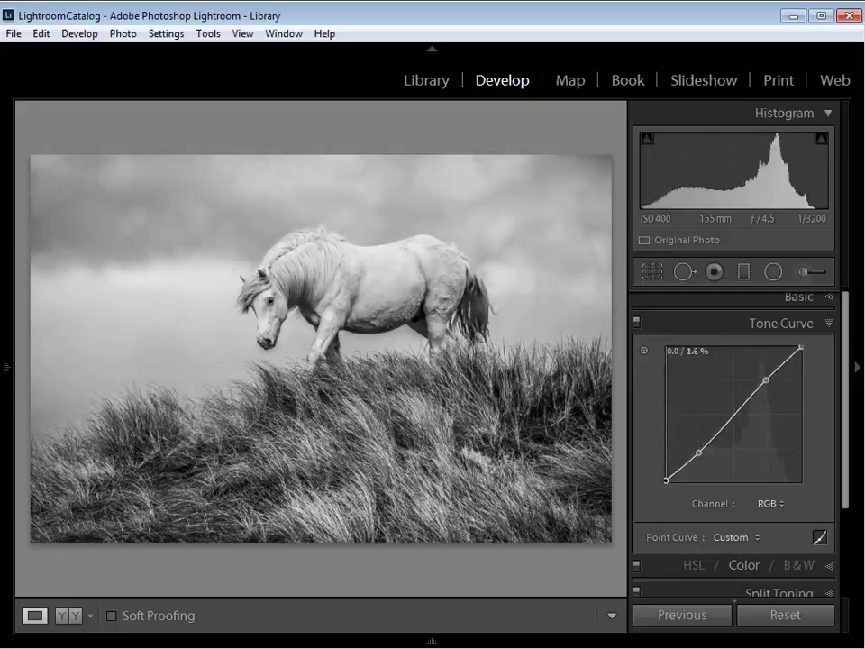
{"action": "left_click_drag", "start_coordinate": [667, 479], "coordinate": [667, 476]}
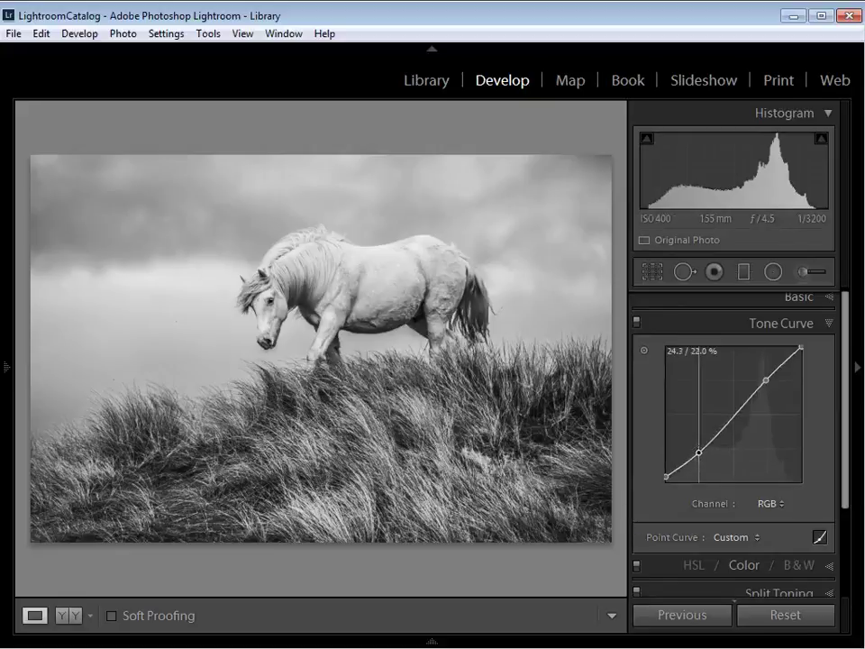
{"action": "left_click_drag", "start_coordinate": [698, 452], "coordinate": [699, 456]}
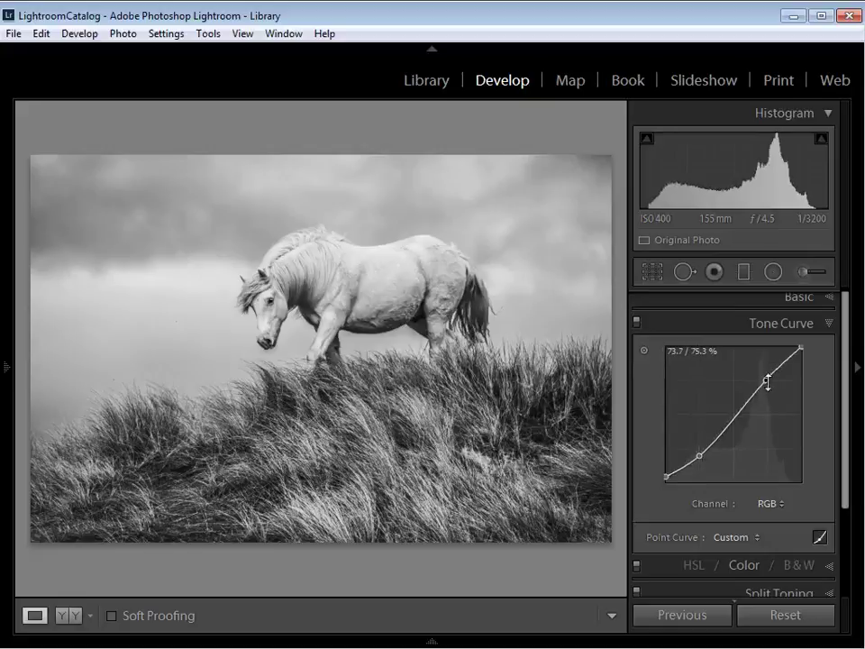
{"action": "left_click_drag", "start_coordinate": [767, 382], "coordinate": [766, 379]}
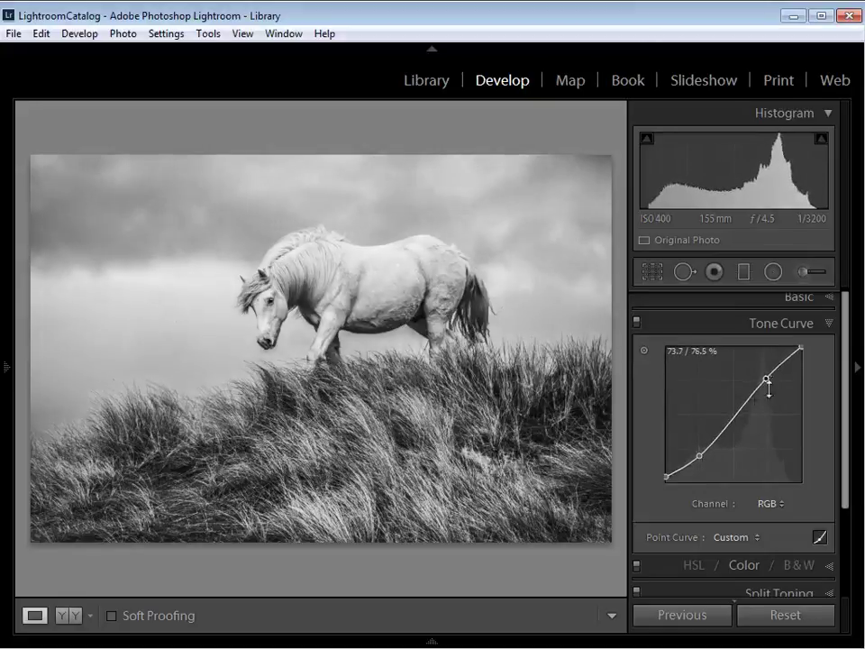
{"action": "left_click_drag", "start_coordinate": [699, 455], "coordinate": [698, 454]}
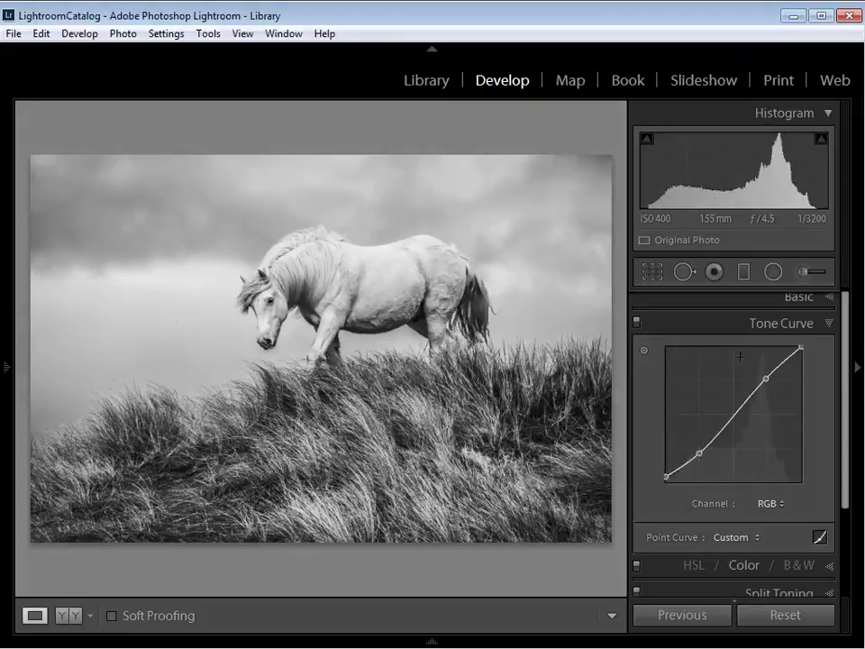
Toggle the tone curve on and off to compare its effect
{"action": "left_click", "coordinate": [636, 324]}
{"action": "left_click", "coordinate": [637, 325]}
{"action": "left_click", "coordinate": [637, 325]}
{"action": "left_click", "coordinate": [636, 325]}
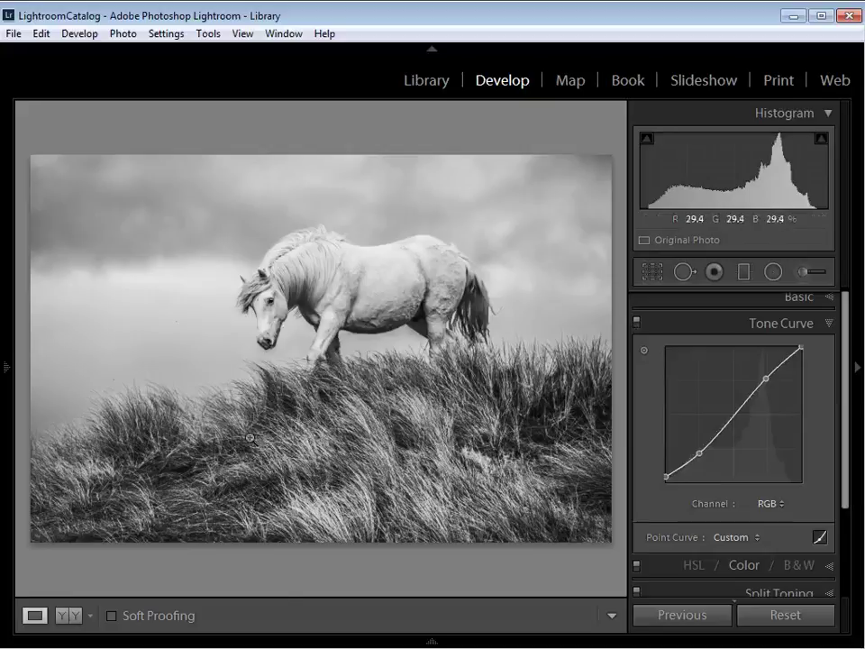
Darken the sky with a graduated filter (Exposure −0.87, Highlights −49, Shadows 52)
{"action": "left_click", "coordinate": [744, 272]}
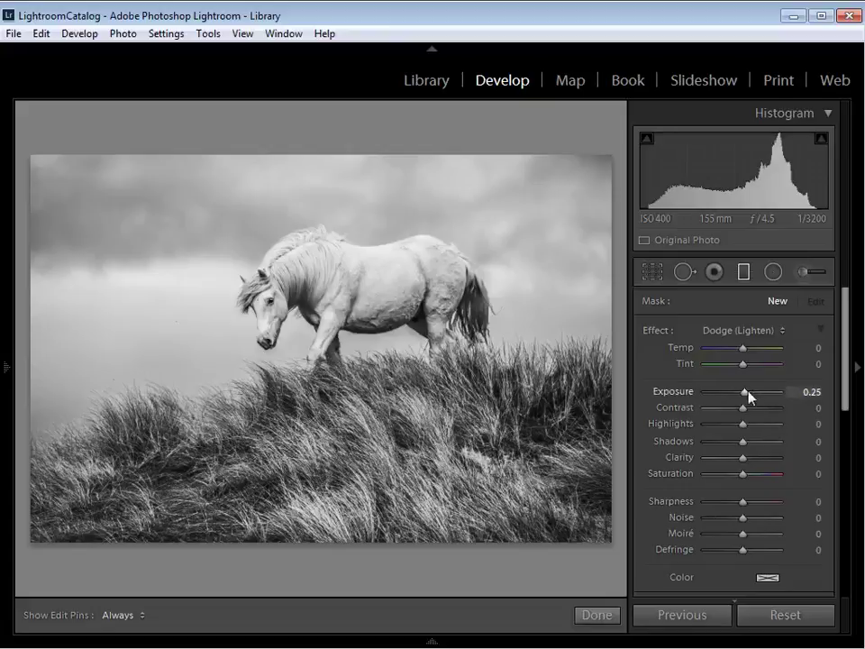
{"action": "double_click", "coordinate": [652, 333]}
{"action": "mouse_move", "coordinate": [742, 392]}
{"action": "left_mouse_down"}
{"action": "mouse_move", "coordinate": [733, 392]}
{"action": "mouse_move", "coordinate": [732, 450]}
{"action": "mouse_move", "coordinate": [765, 449]}
{"action": "left_mouse_up"}
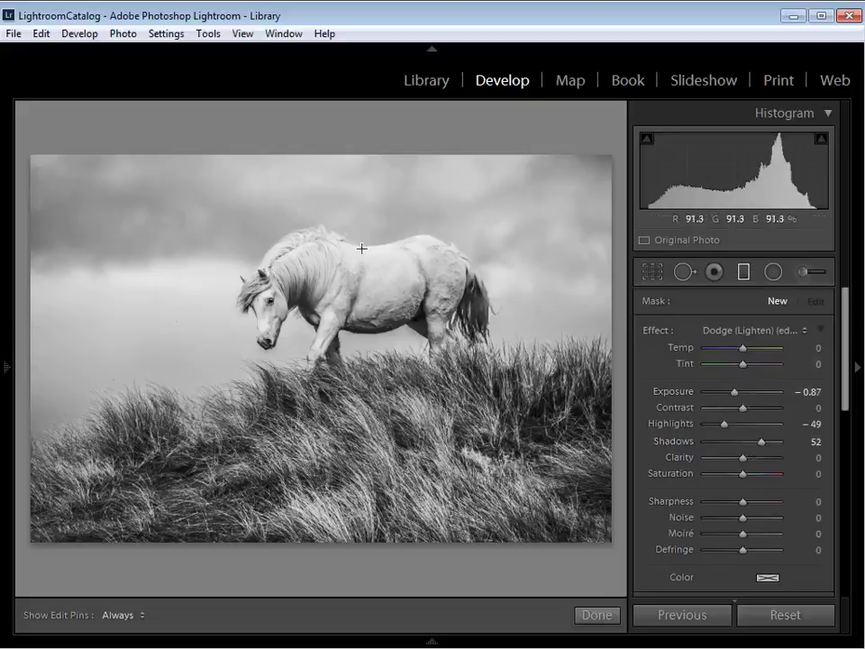
{"action": "left_click_drag", "start_coordinate": [356, 247], "coordinate": [373, 369]}
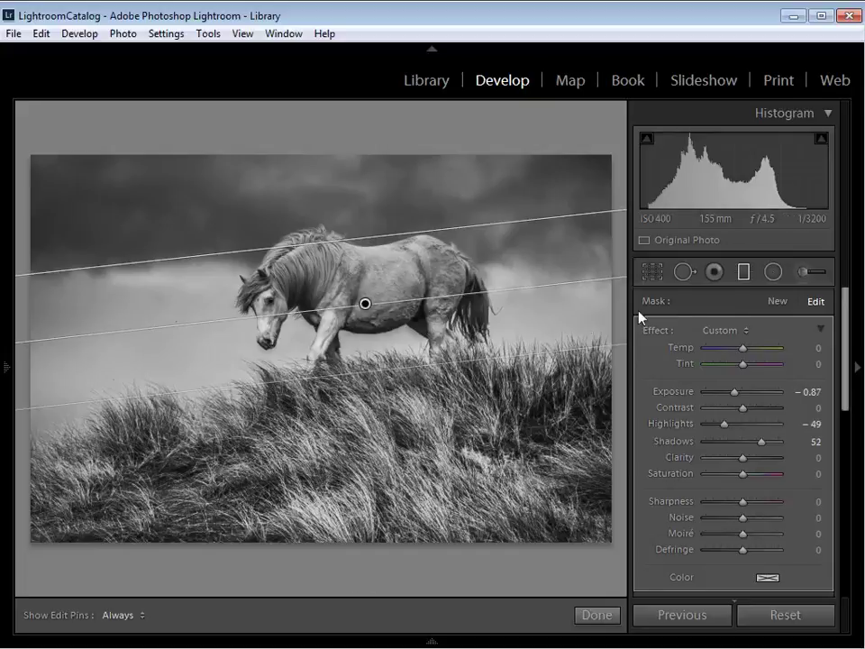
Add a second gradient with Clarity +100 across the grass at a shallower angle
{"action": "left_click", "coordinate": [781, 302]}
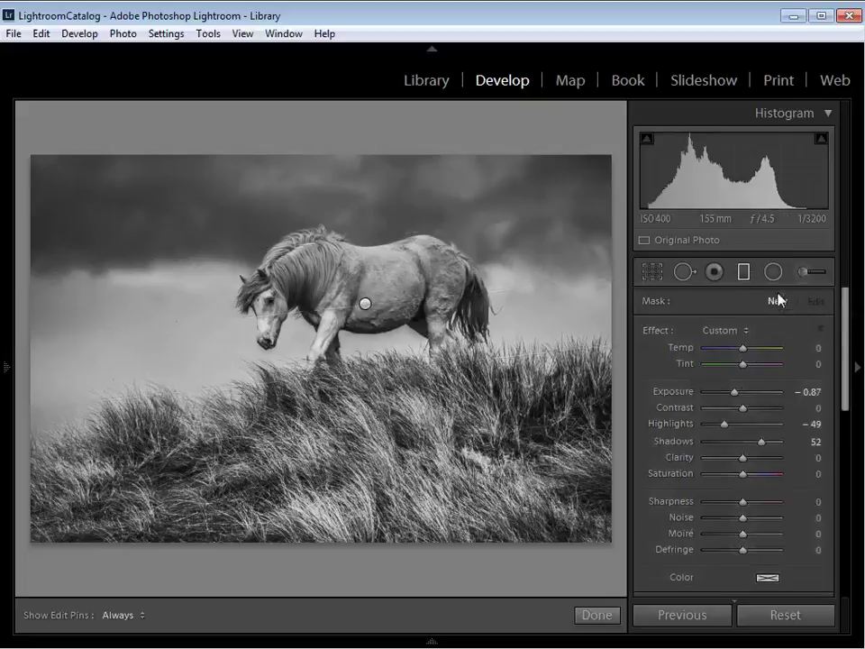
{"action": "double_click", "coordinate": [652, 331]}
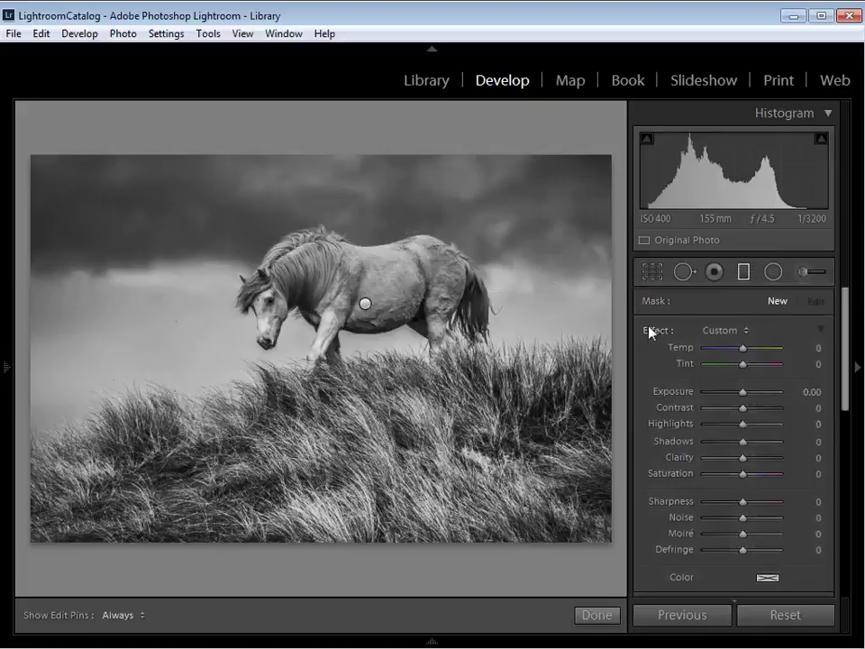
{"action": "left_click_drag", "start_coordinate": [743, 459], "coordinate": [807, 461]}
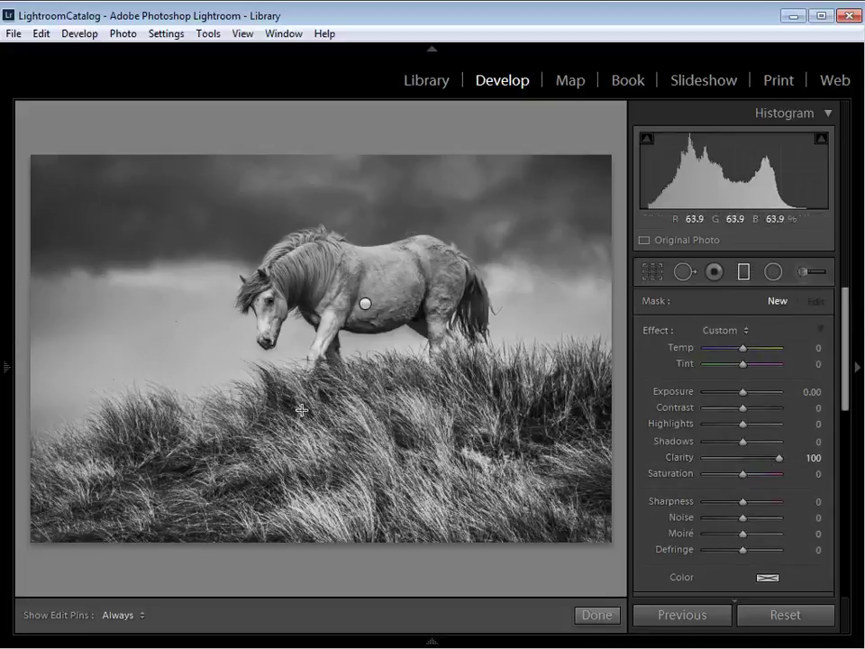
{"action": "left_click_drag", "start_coordinate": [301, 410], "coordinate": [299, 386]}
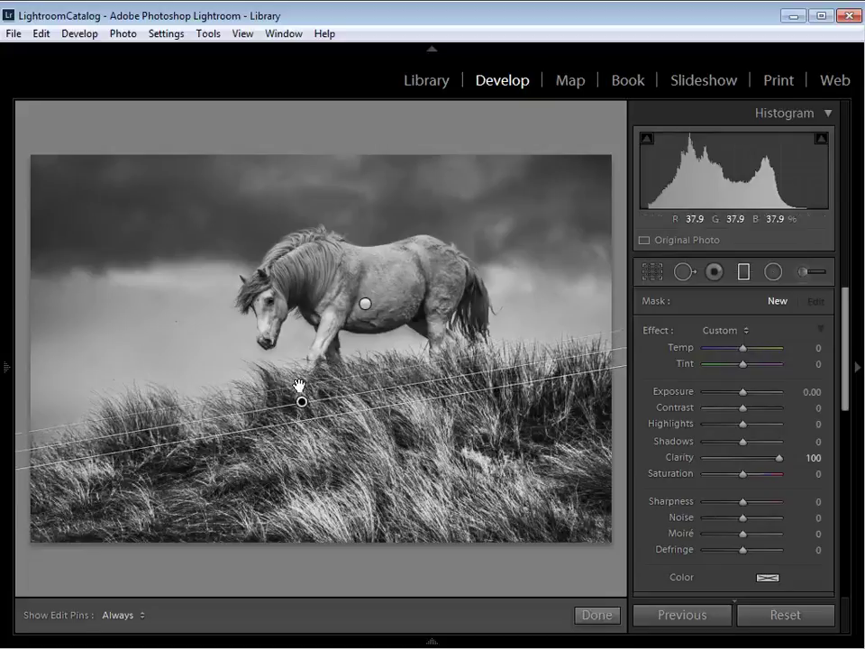
{"action": "mouse_move", "coordinate": [299, 385]}
{"action": "left_mouse_down"}
{"action": "mouse_move", "coordinate": [286, 392]}
{"action": "mouse_move", "coordinate": [302, 393]}
{"action": "left_mouse_up"}
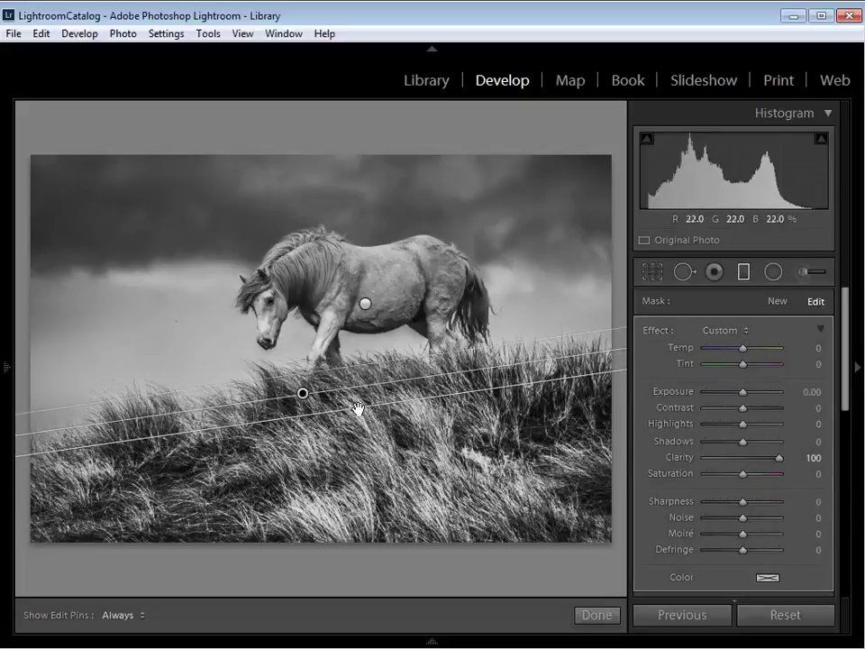
Commit the graduated filters and close the Graduated Filter tool
{"action": "left_click", "coordinate": [598, 620]}
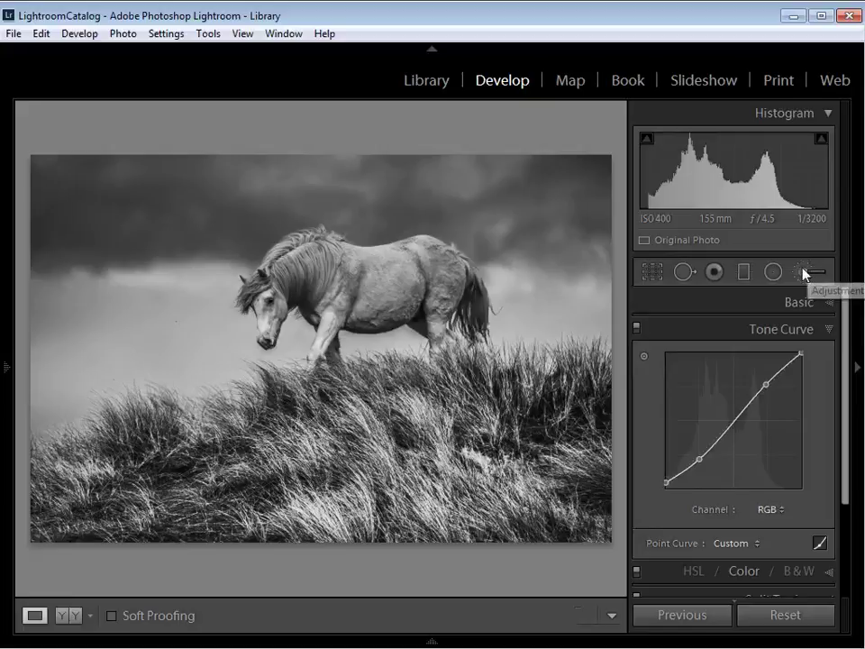
Open the Adjustment Brush, reset its effects and choose the Burn (Darken) preset
{"action": "left_click", "coordinate": [807, 273]}
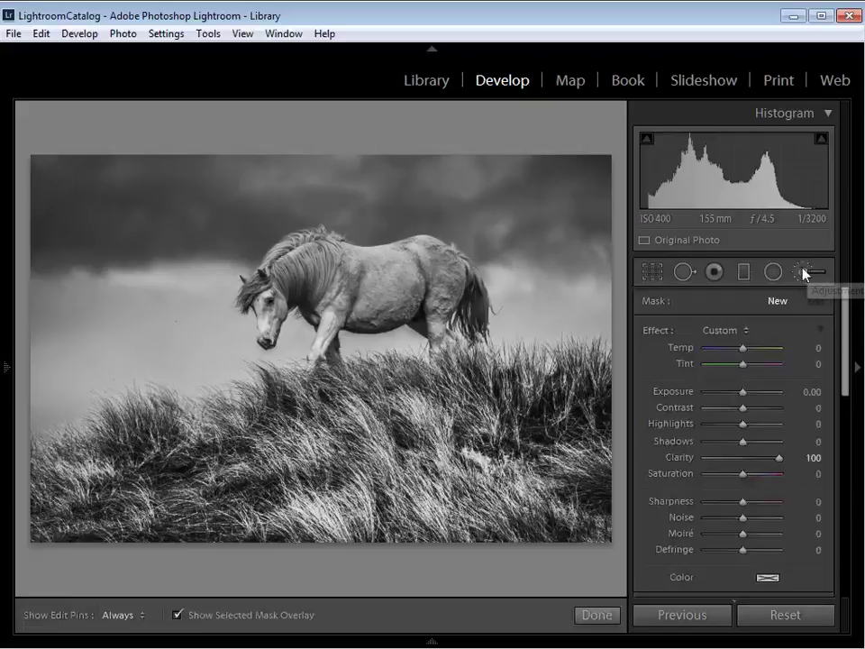
{"action": "double_click", "coordinate": [662, 330]}
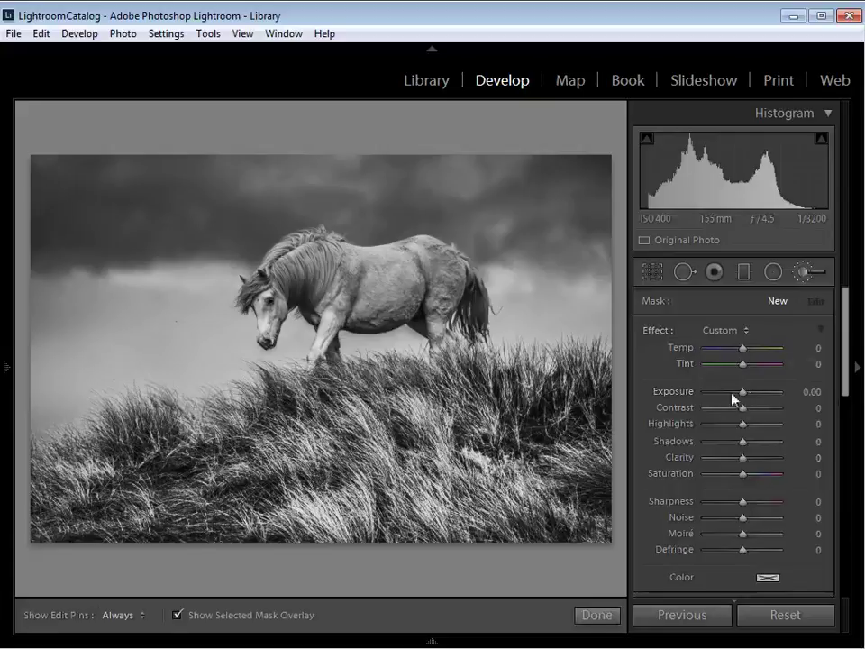
{"action": "left_click", "coordinate": [746, 331]}
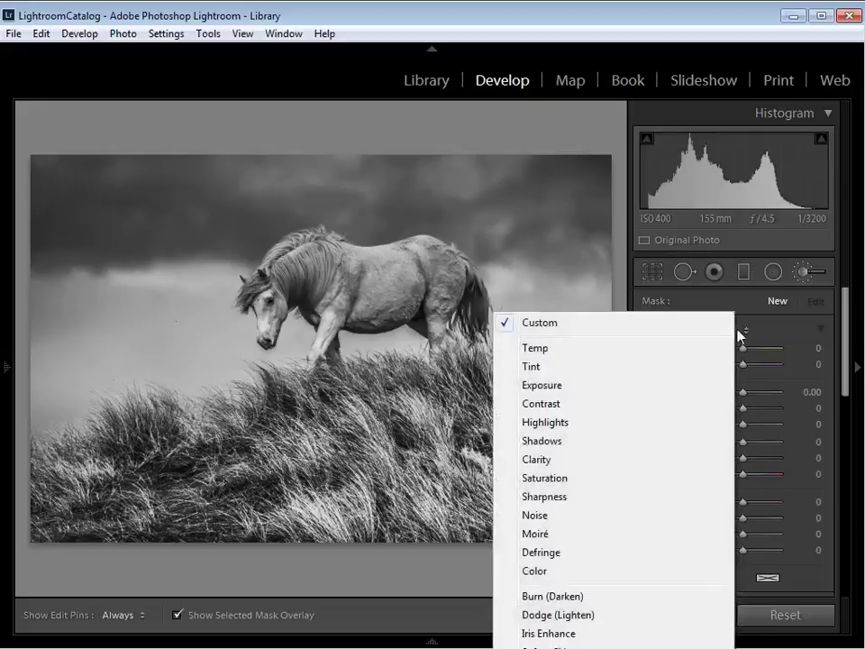
{"action": "left_click", "coordinate": [600, 598]}
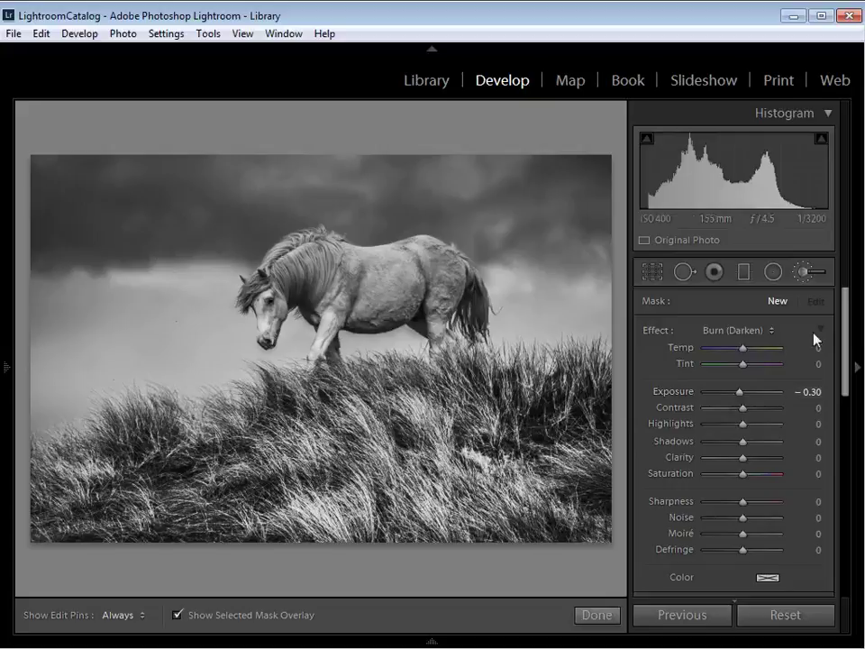
Set brush Size 22, Feather 60, Flow 100 and turn off Auto Mask
{"action": "left_click_drag", "start_coordinate": [845, 332], "coordinate": [848, 373]}
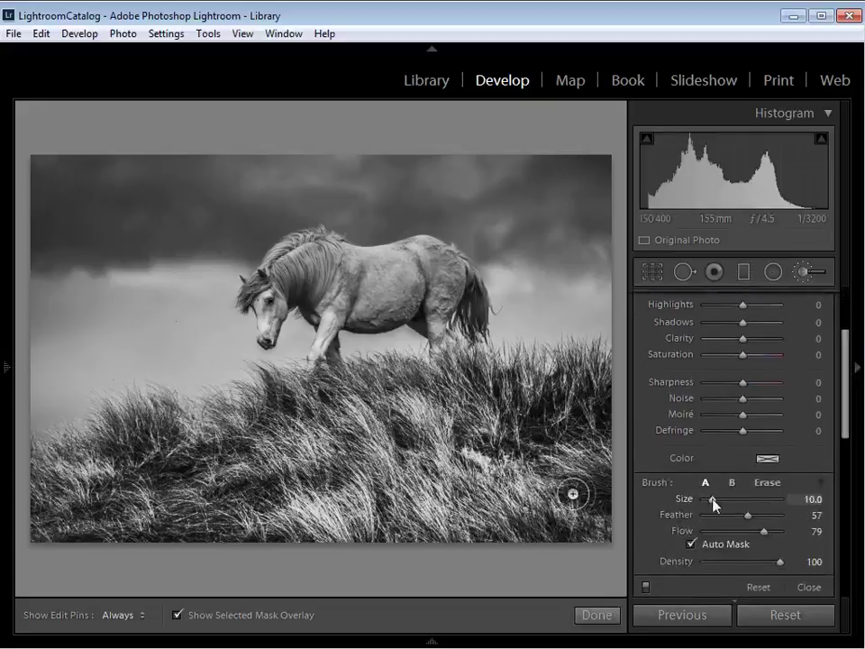
{"action": "mouse_move", "coordinate": [712, 499]}
{"action": "left_mouse_down"}
{"action": "mouse_move", "coordinate": [733, 503]}
{"action": "mouse_move", "coordinate": [718, 500]}
{"action": "left_mouse_up"}
{"action": "scroll", "coordinate": [502, 367], "scroll_direction": "up", "scroll_amount": 1}
{"action": "scroll", "coordinate": [508, 367], "scroll_direction": "up", "scroll_amount": 3}
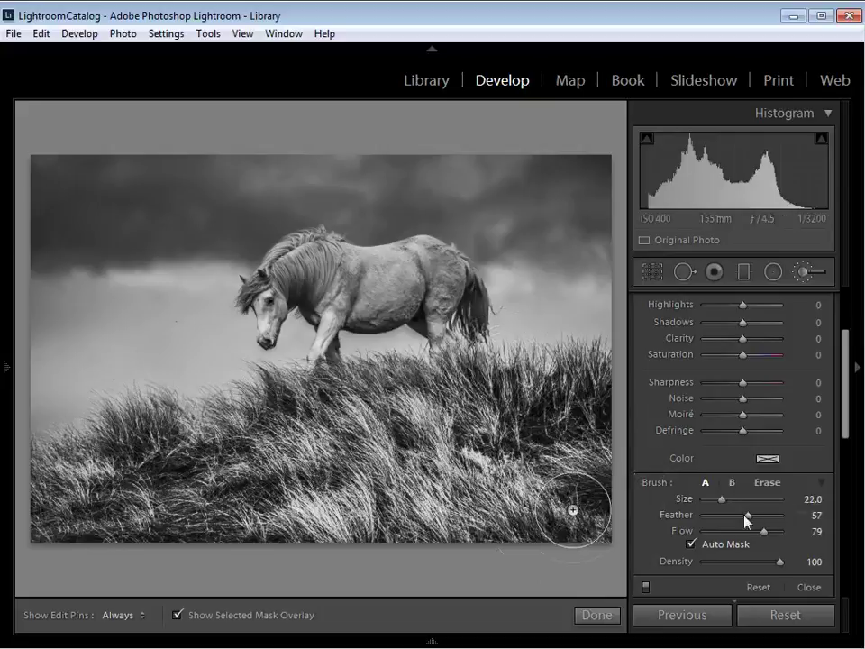
{"action": "left_click_drag", "start_coordinate": [746, 520], "coordinate": [747, 522]}
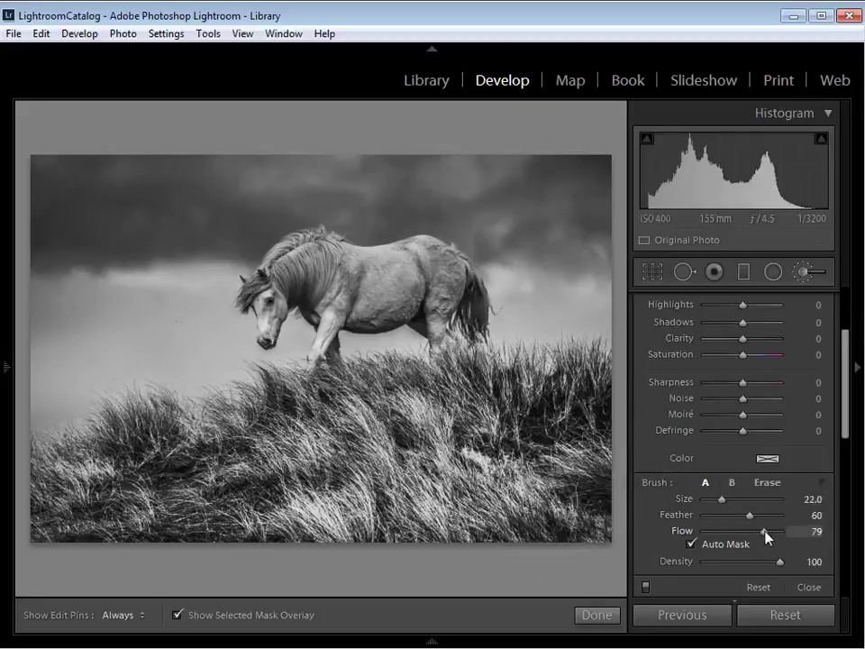
{"action": "left_click_drag", "start_coordinate": [764, 531], "coordinate": [810, 538]}
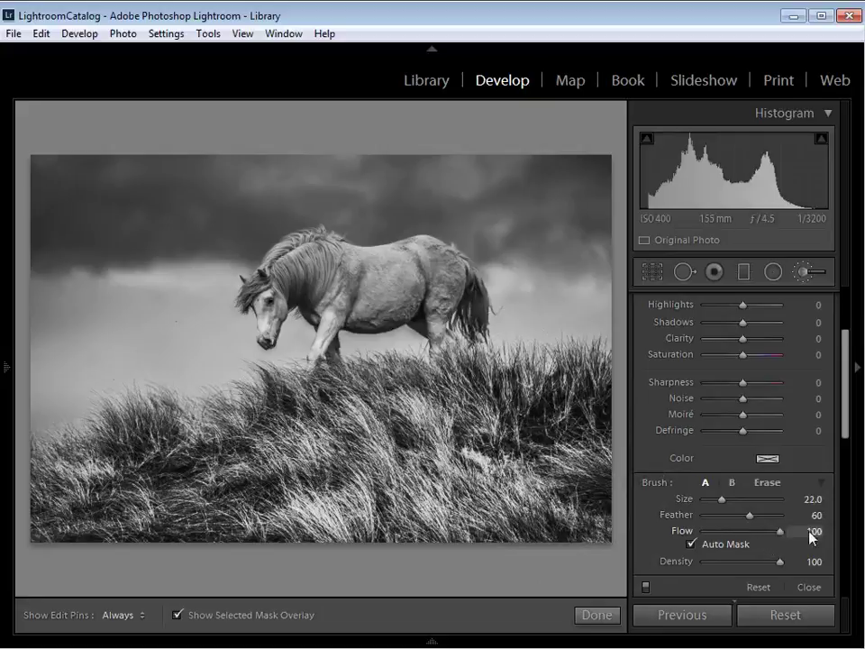
{"action": "left_click", "coordinate": [691, 544]}
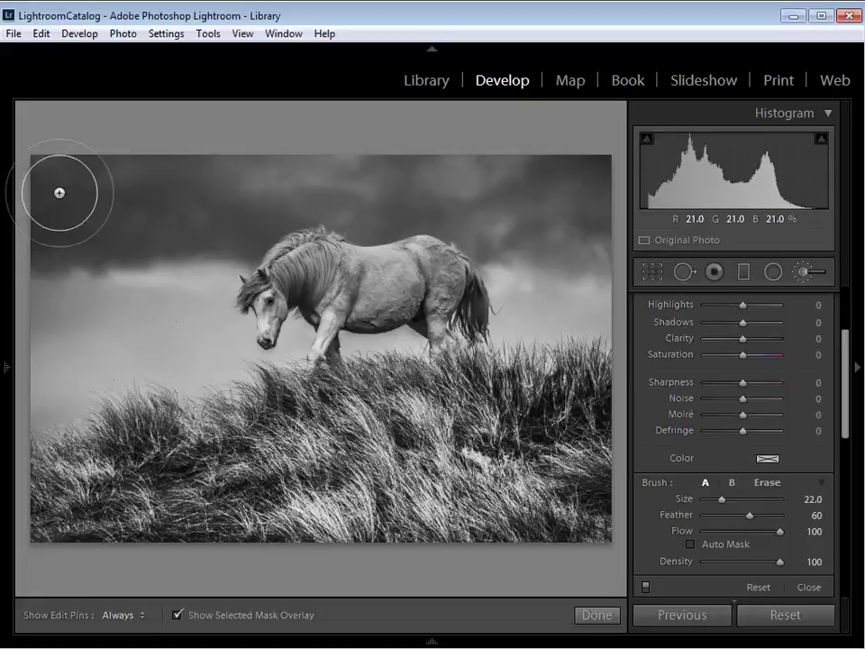
Paint the burn brush across the sky, toggling pin visibility with H
{"action": "mouse_move", "coordinate": [59, 193]}
{"action": "left_mouse_down"}
{"action": "mouse_move", "coordinate": [126, 228]}
{"action": "mouse_move", "coordinate": [208, 229]}
{"action": "left_mouse_up"}
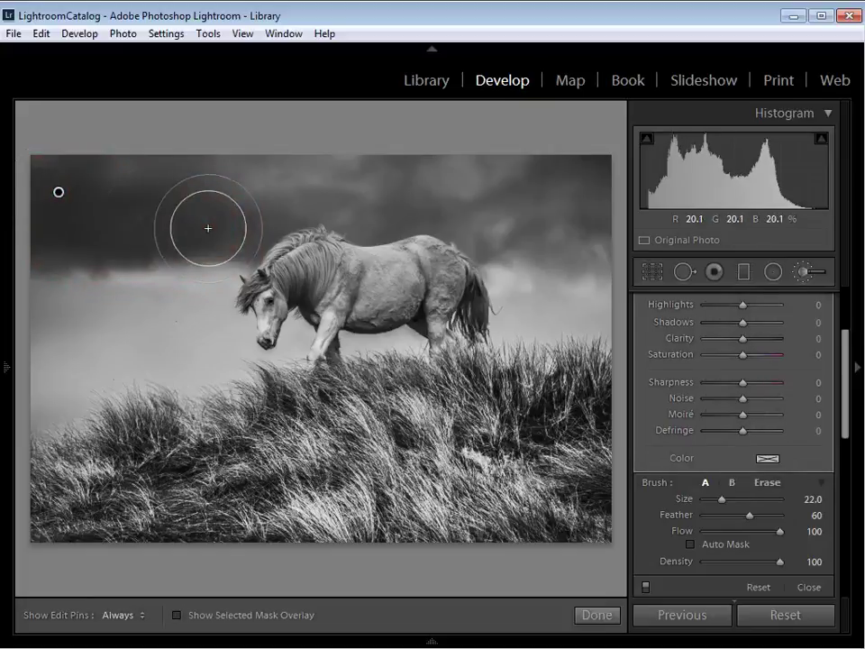
{"action": "key", "text": "h"}
{"action": "left_click_drag", "start_coordinate": [245, 234], "coordinate": [557, 246]}
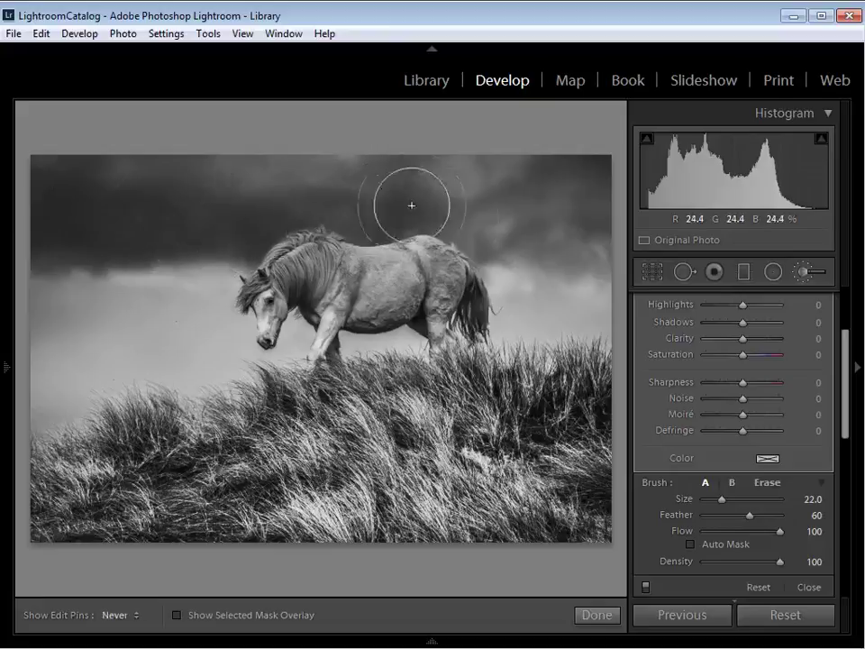
{"action": "key", "text": "h"}
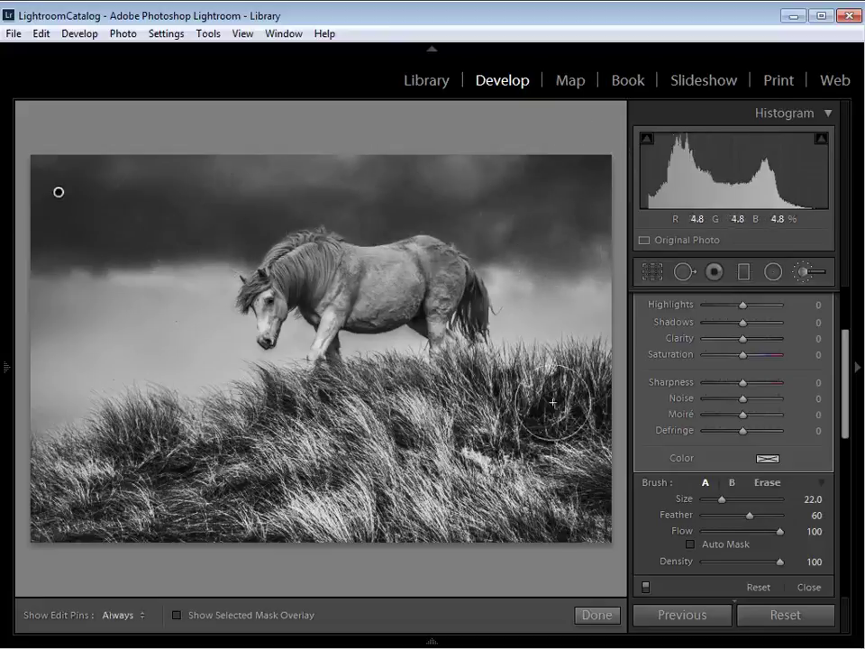
{"action": "key", "text": "h"}
{"action": "key", "text": "h"}
{"action": "key", "text": "h"}
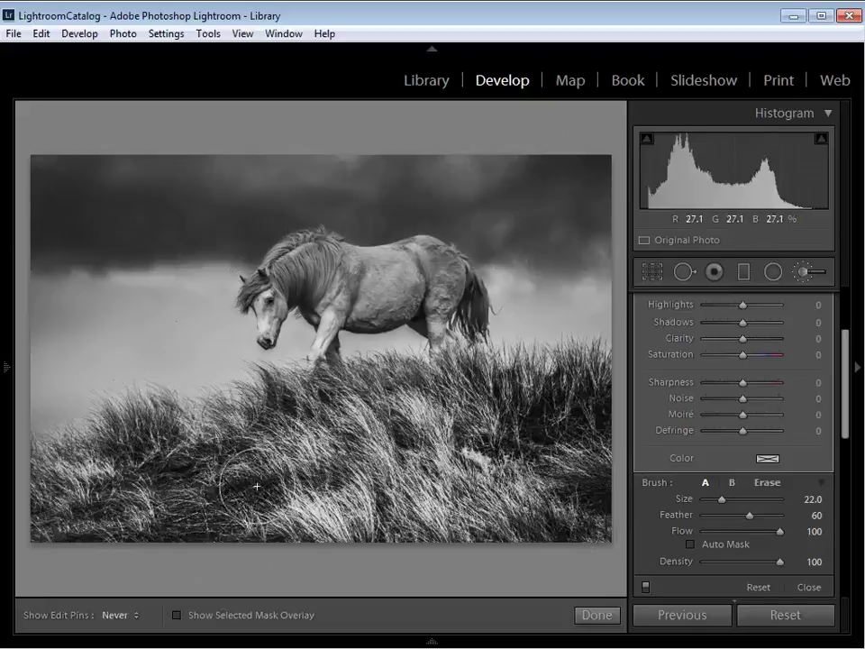
{"action": "key", "text": "h"}
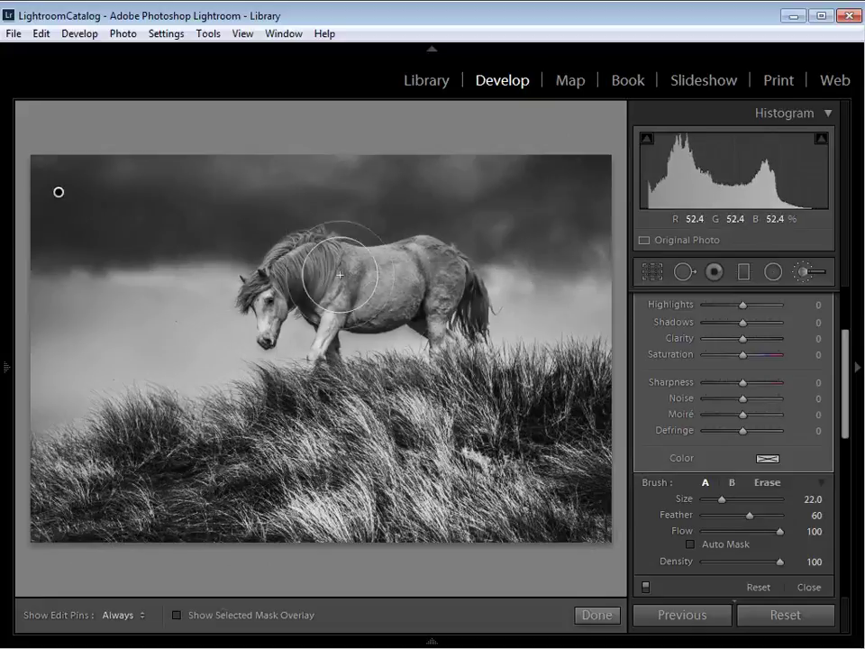
Shrink the brush to size 5 and paint over the horse's rear, belly, neck and head
{"action": "scroll", "coordinate": [373, 280], "scroll_direction": "down", "scroll_amount": 1}
{"action": "scroll", "coordinate": [374, 281], "scroll_direction": "down", "scroll_amount": 2}
{"action": "scroll", "coordinate": [374, 281], "scroll_direction": "down", "scroll_amount": 4}
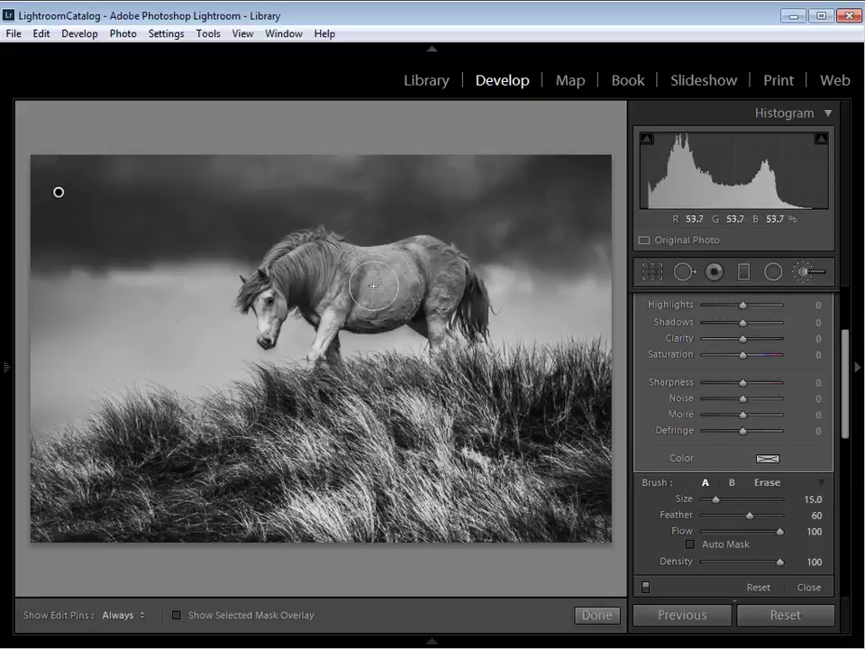
{"action": "scroll", "coordinate": [374, 283], "scroll_direction": "down", "scroll_amount": 4}
{"action": "scroll", "coordinate": [373, 285], "scroll_direction": "down", "scroll_amount": 3}
{"action": "scroll", "coordinate": [412, 271], "scroll_direction": "up", "scroll_amount": 1}
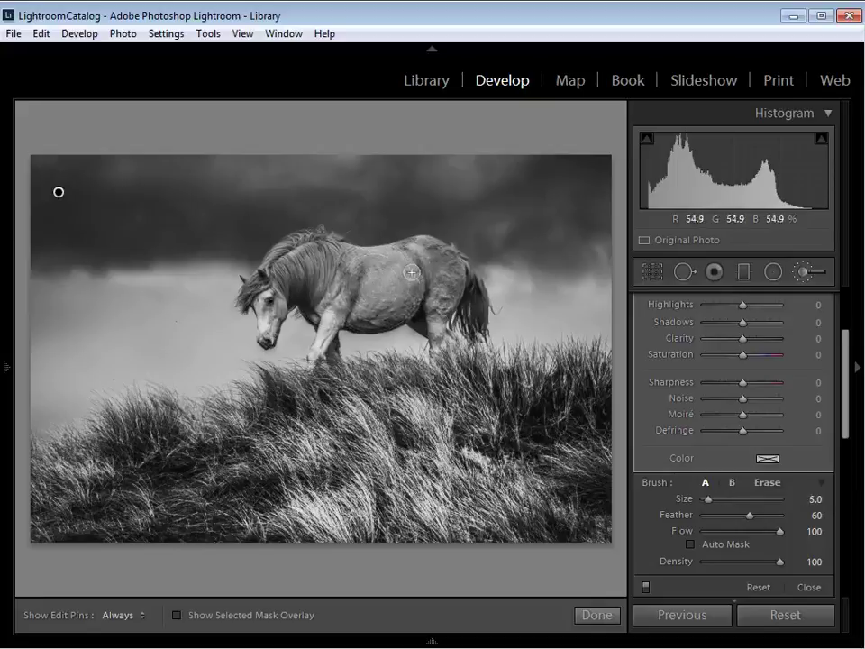
{"action": "key", "text": "h"}
{"action": "key", "text": "h"}
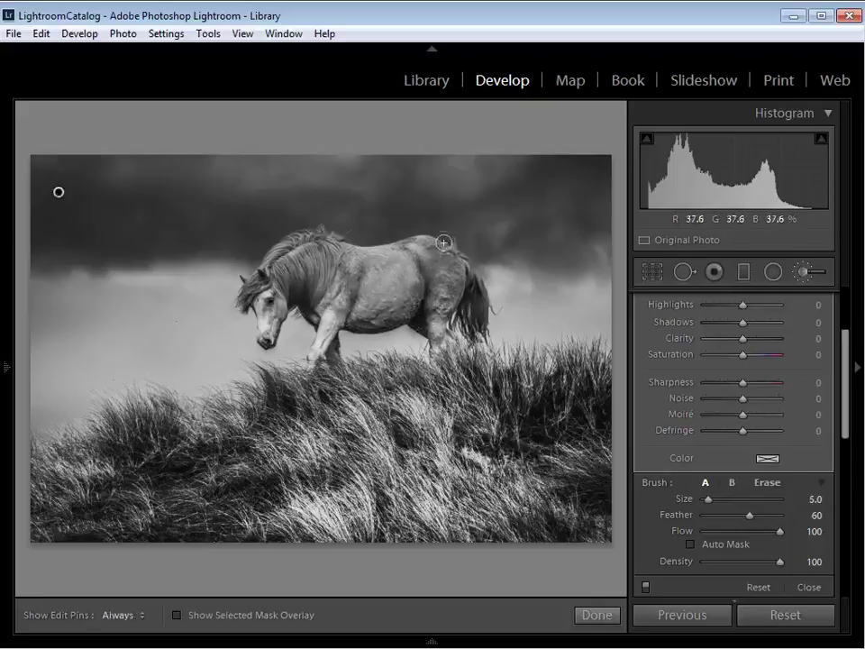
{"action": "key", "text": "h"}
{"action": "key", "text": "h"}
{"action": "key", "text": "h"}
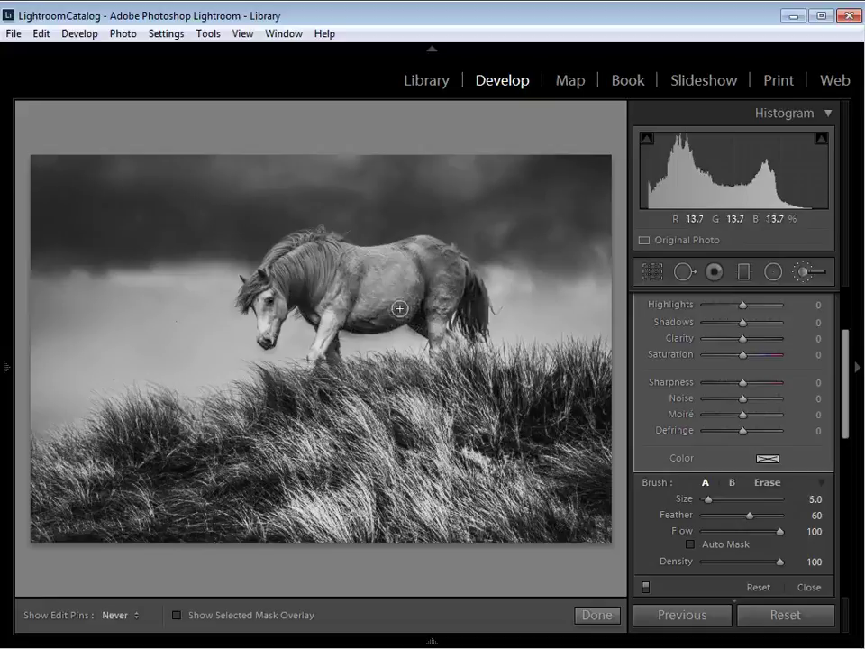
{"action": "key", "text": "h"}
{"action": "key", "text": "h"}
{"action": "key", "text": "h"}
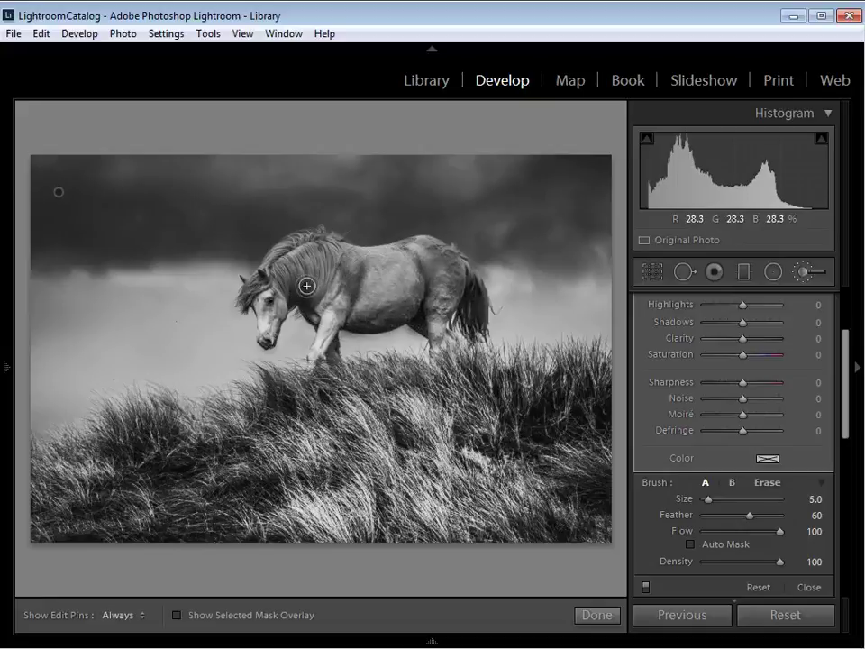
{"action": "key", "text": "h"}
{"action": "key", "text": "h"}
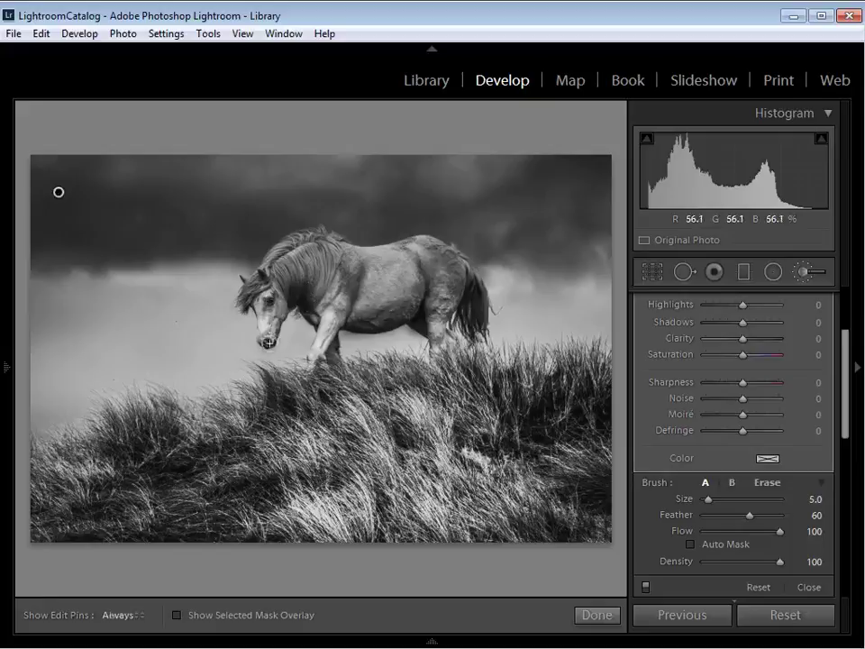
{"action": "key", "text": "h"}
{"action": "key", "text": "h"}
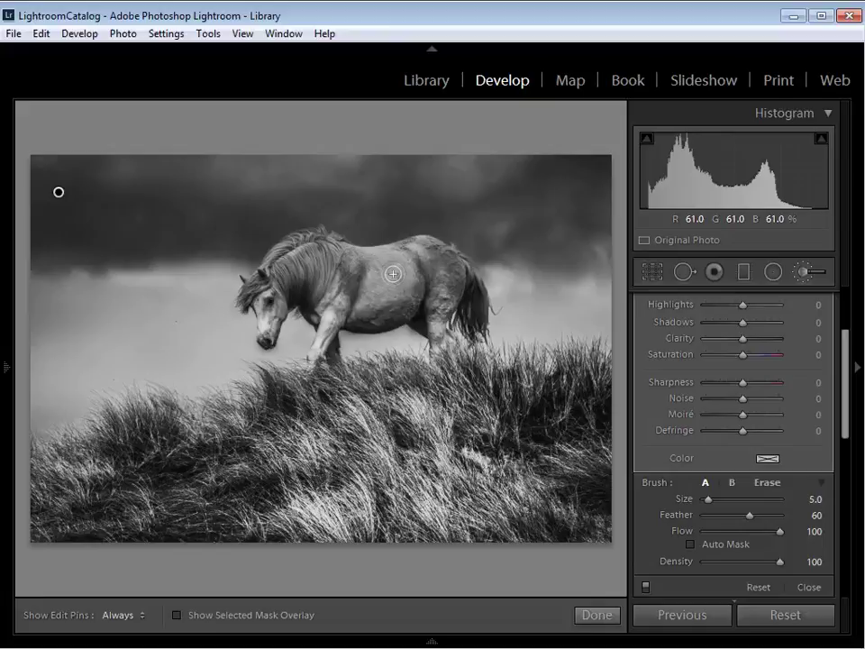
Show the mask overlay and erase spill around the horse's belly, legs, mane, head, tail and grass
{"action": "key", "text": "o"}
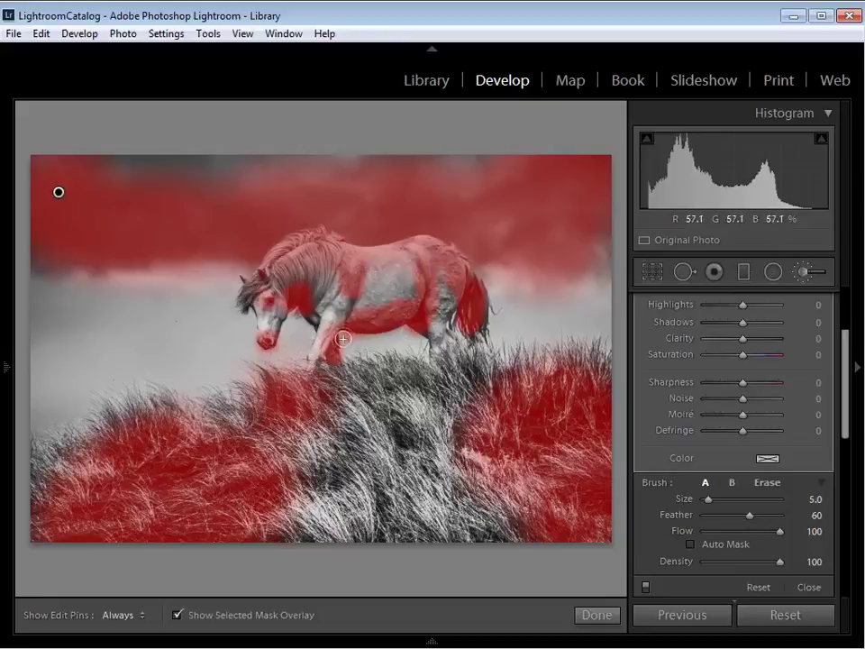
{"action": "key", "text": "alt"}
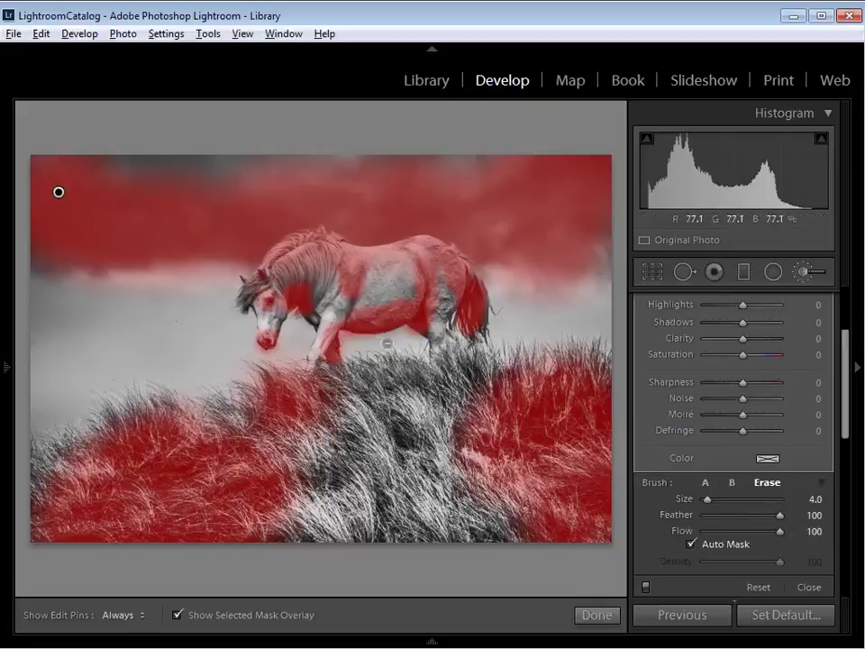
{"action": "key", "text": "h"}
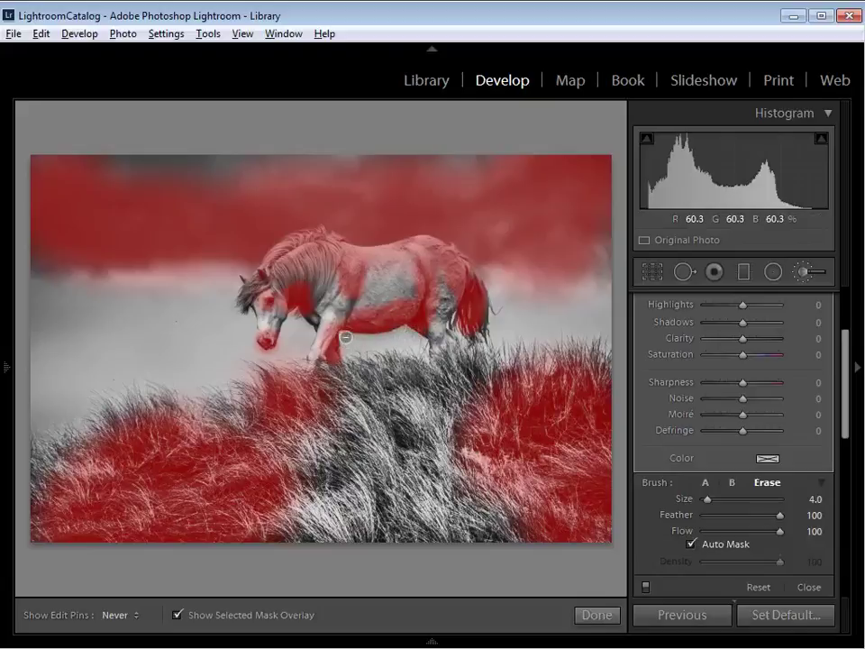
{"action": "key", "text": "h"}
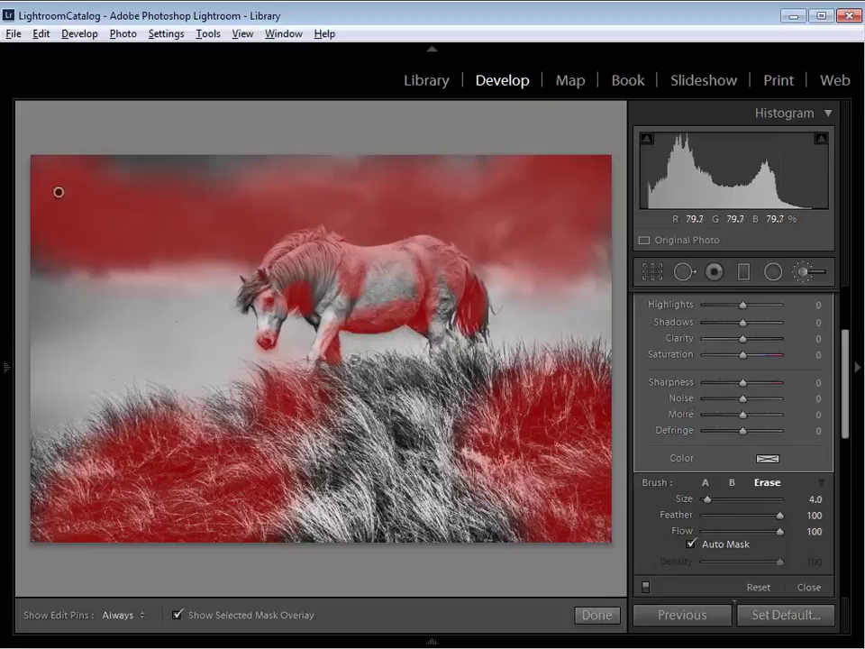
{"action": "key", "text": "h"}
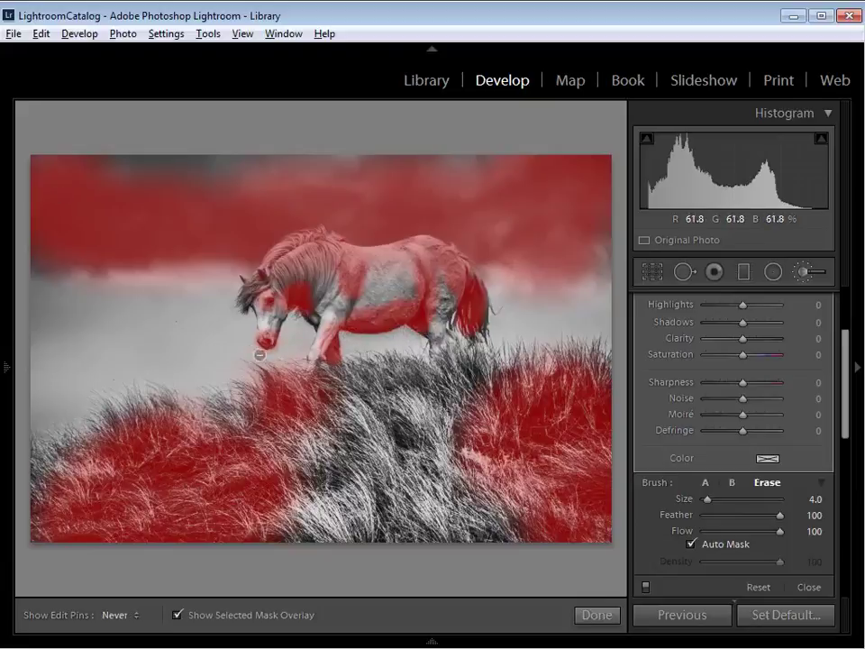
{"action": "key", "text": "h"}
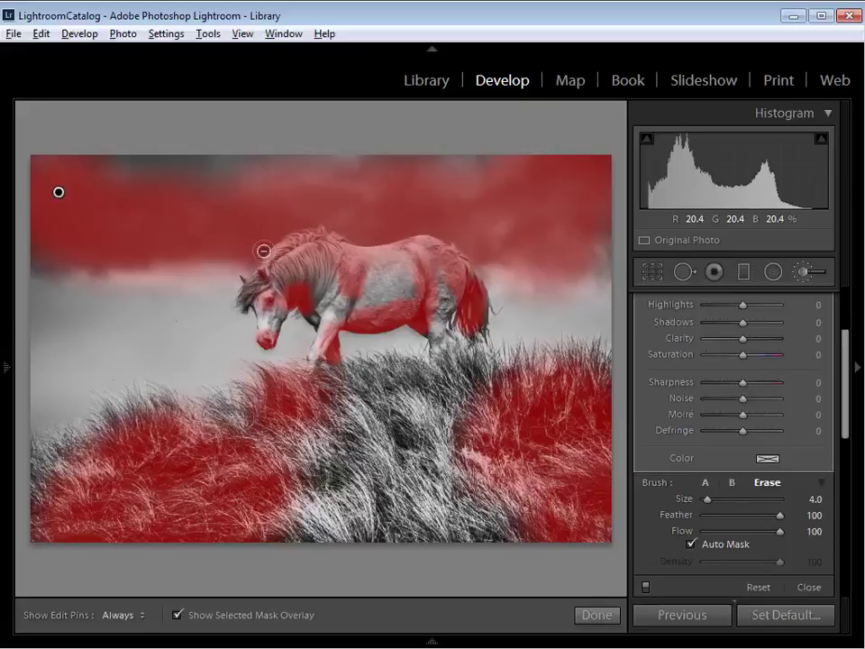
{"action": "key", "text": "h"}
{"action": "key", "text": "h"}
{"action": "key", "text": "h"}
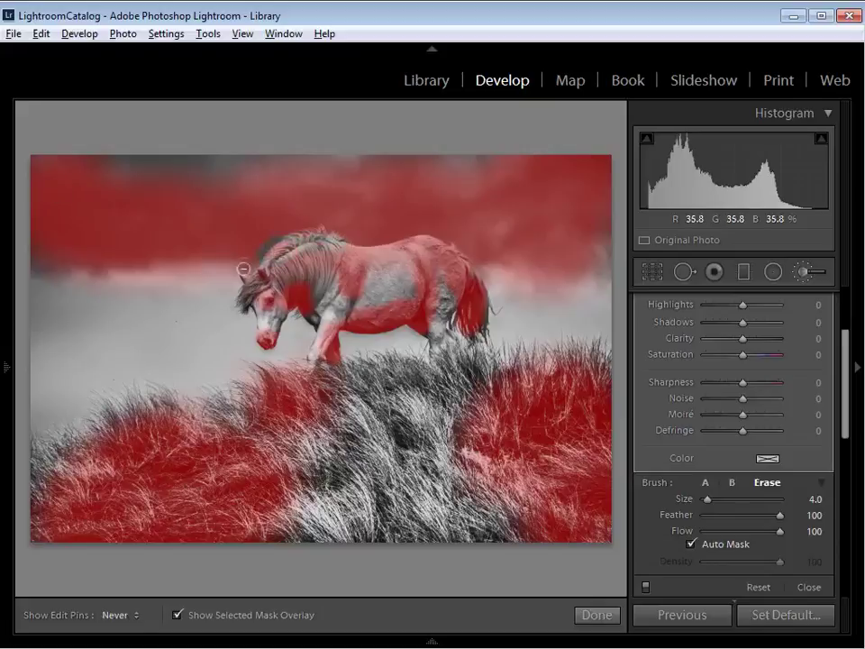
{"action": "key", "text": "h"}
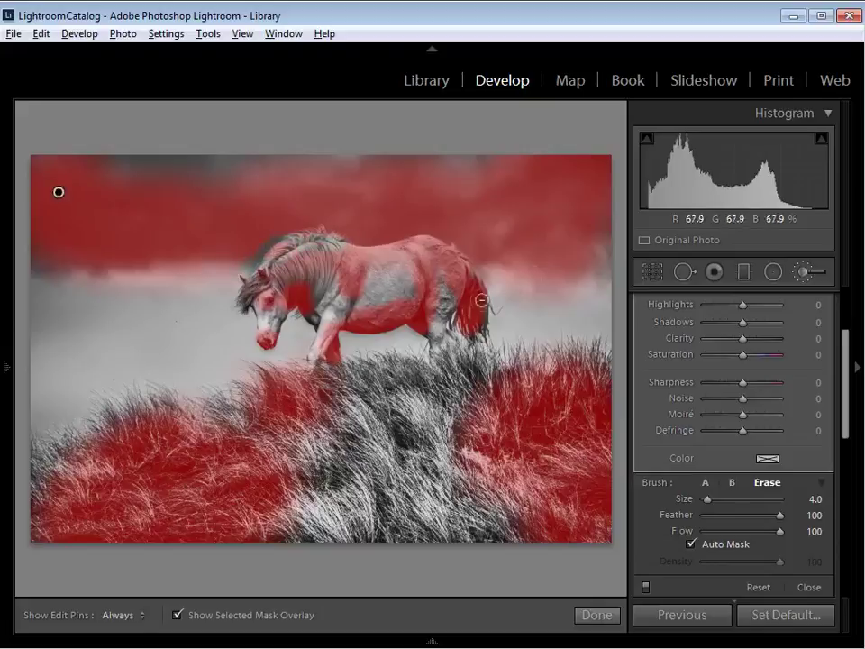
{"action": "key", "text": "h"}
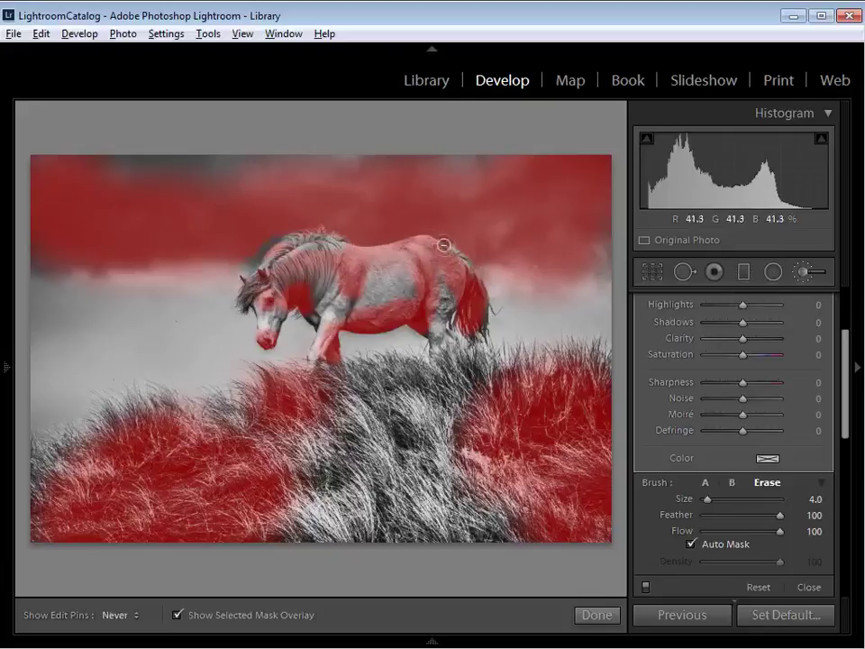
{"action": "key", "text": "h"}
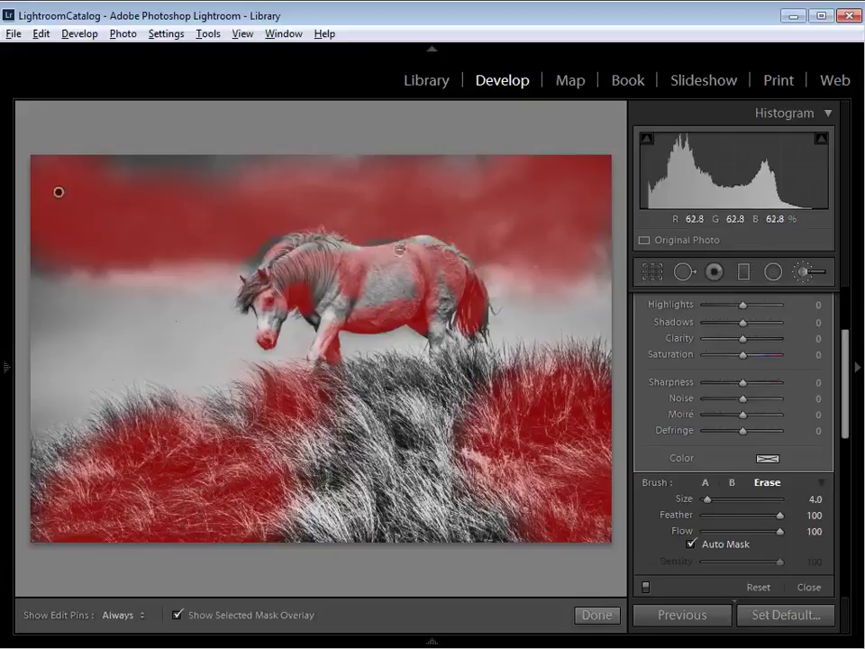
{"action": "key", "text": "h"}
{"action": "key", "text": "h"}
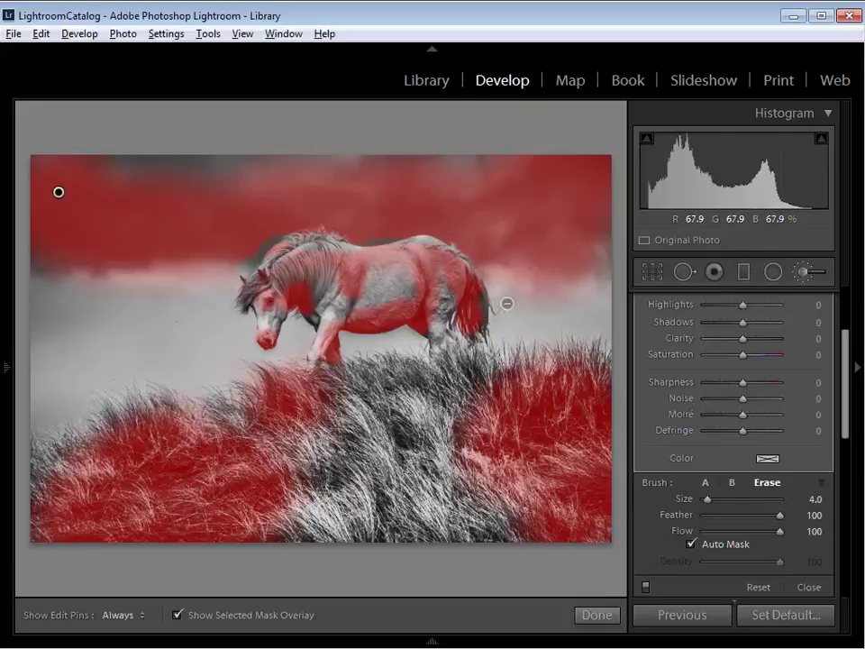
{"action": "key", "text": "h"}
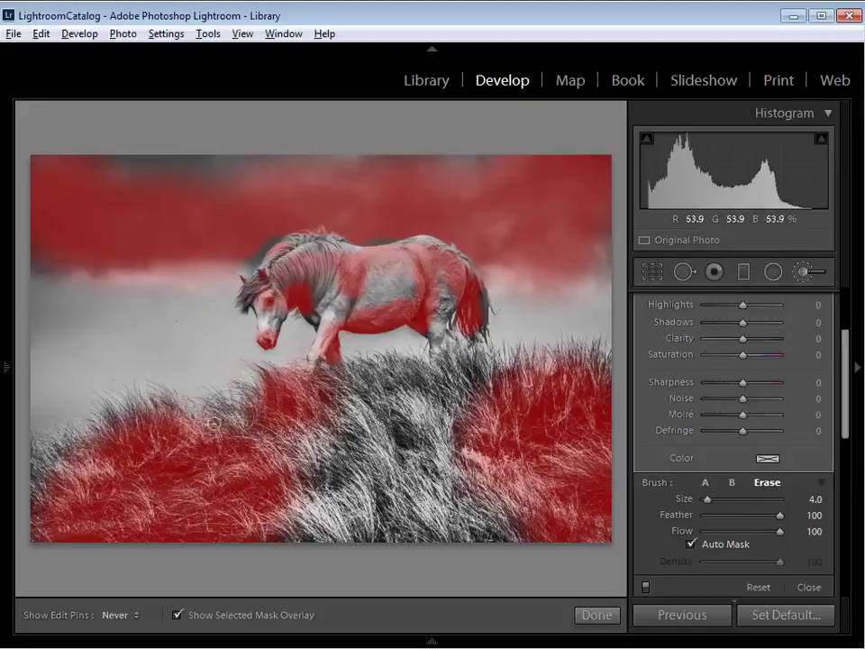
{"action": "key", "text": "h"}
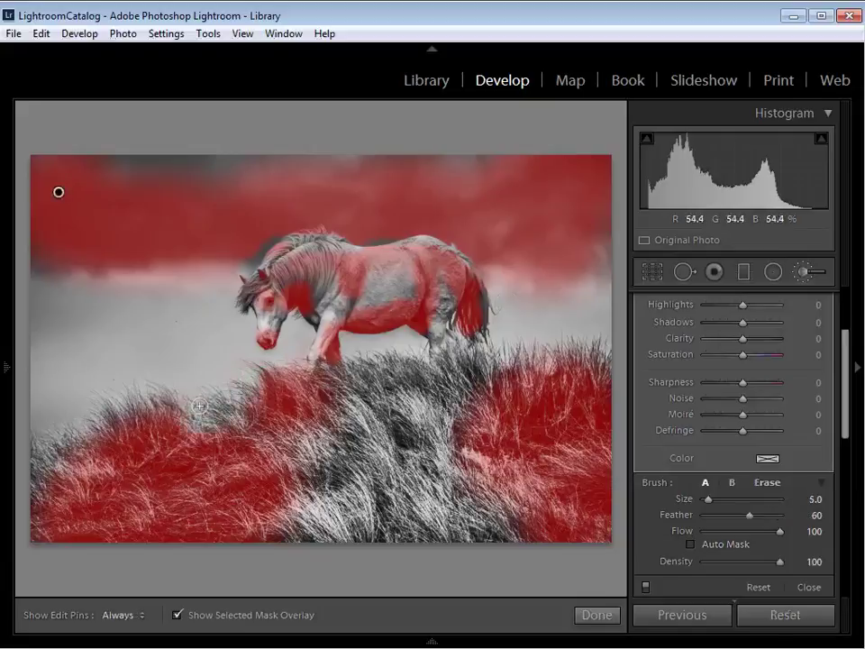
Hide the overlay and repaint the mask along the horse's mane, outline and back
{"action": "key", "text": "o"}
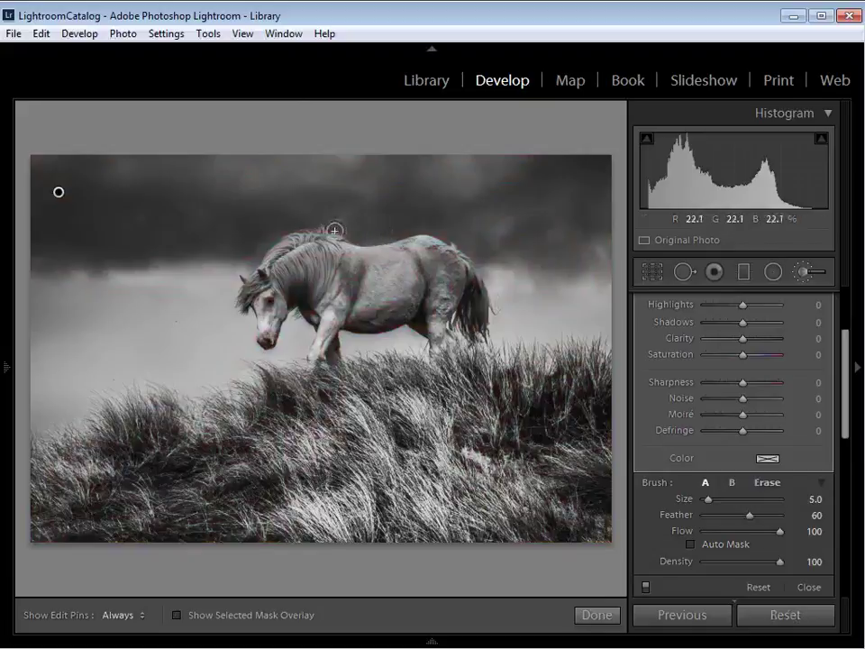
{"action": "key", "text": "h"}
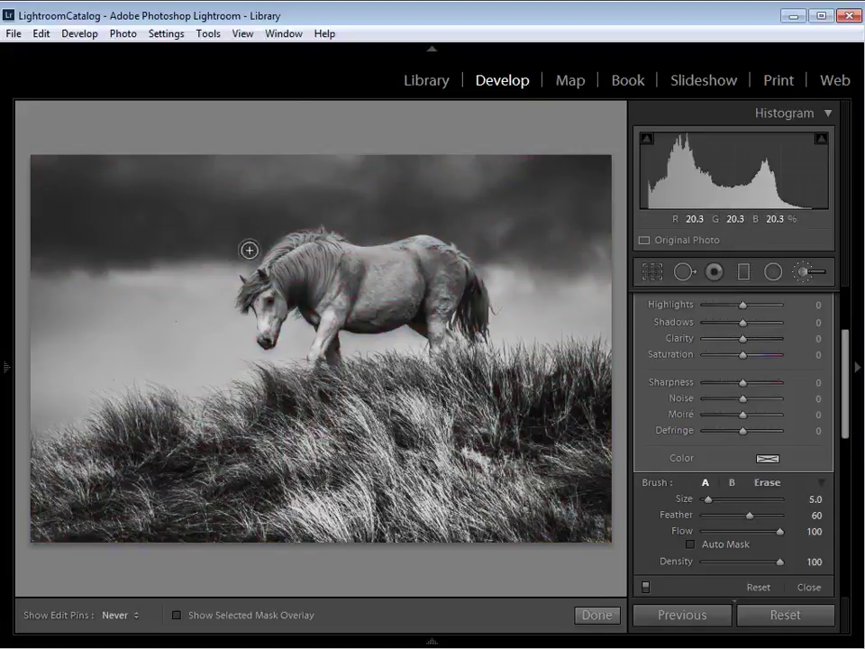
{"action": "key", "text": "h"}
{"action": "key", "text": "h"}
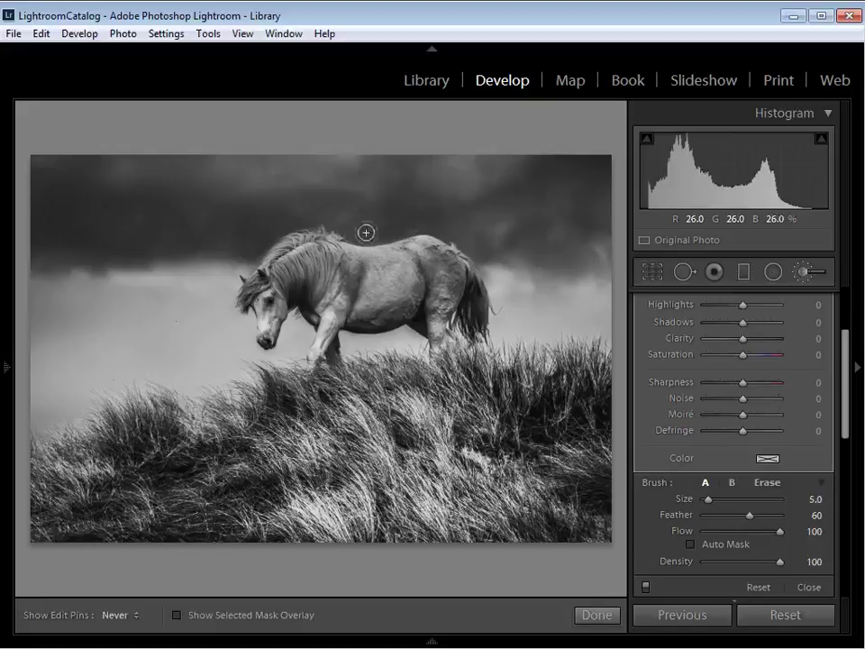
{"action": "key", "text": "h"}
Toggle the mask overlay to check the existing brush adjustment's coverage
{"action": "key", "text": "o"}
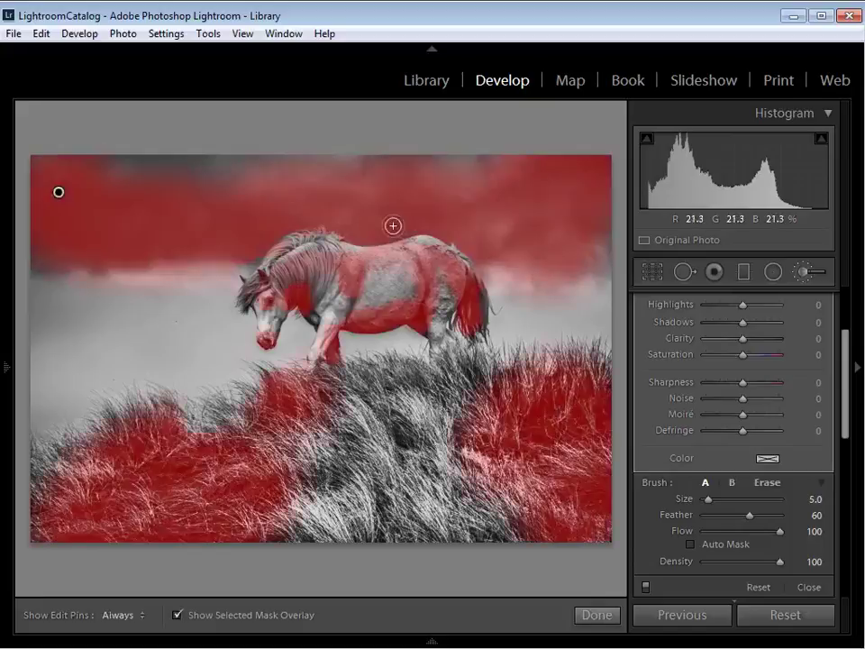
{"action": "key", "text": "o"}
{"action": "key", "text": "h"}
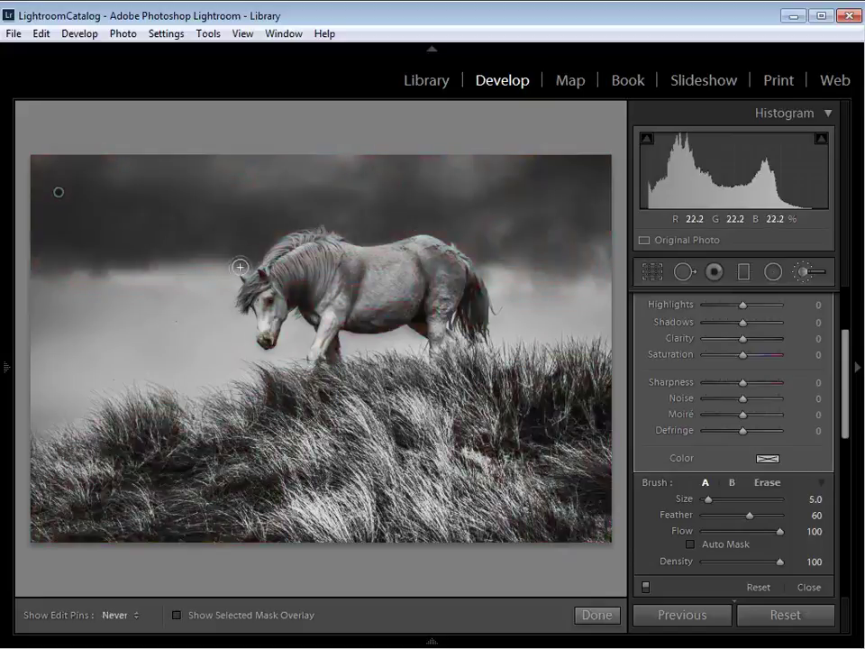
{"action": "key", "text": "h"}
{"action": "key", "text": "o"}
{"action": "key", "text": "o"}
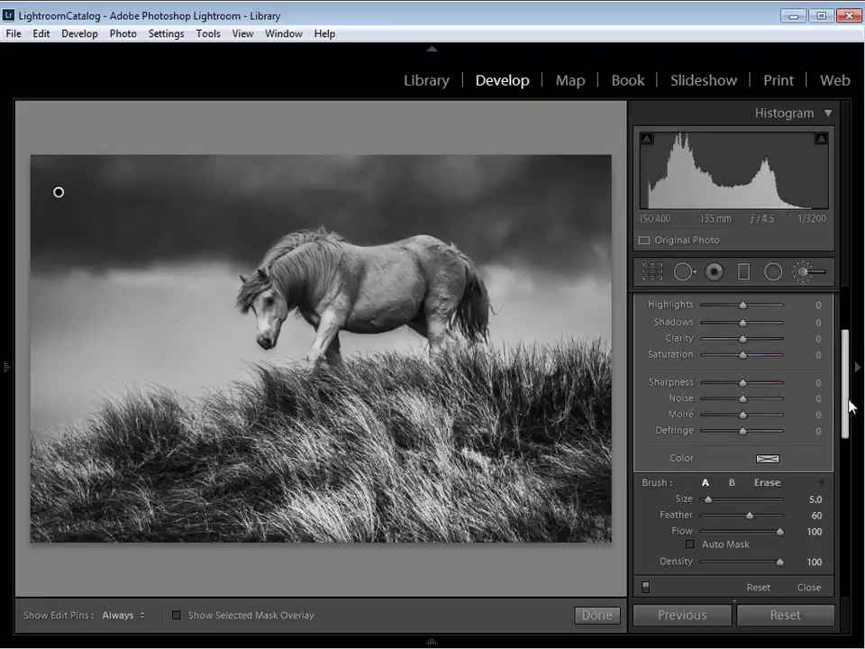
{"action": "left_click_drag", "start_coordinate": [850, 408], "coordinate": [849, 363]}
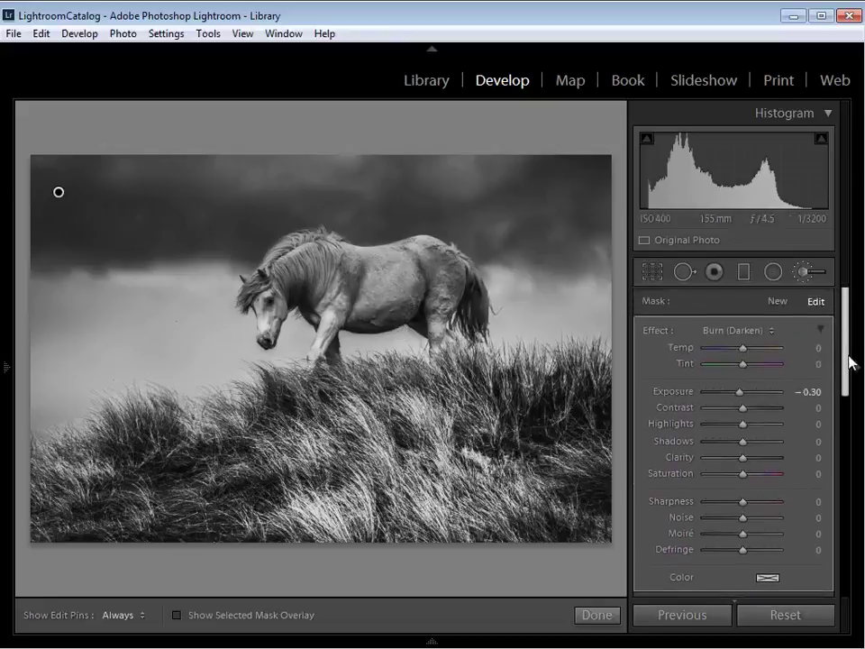
Start a new brush adjustment with the Dodge (Lighten) effect
{"action": "left_click", "coordinate": [780, 304]}
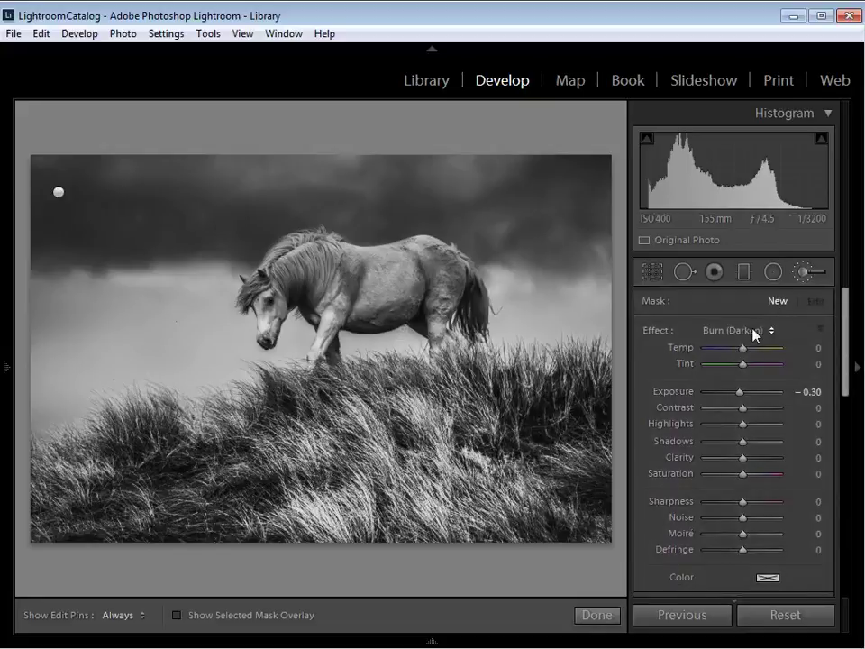
{"action": "left_click", "coordinate": [755, 331]}
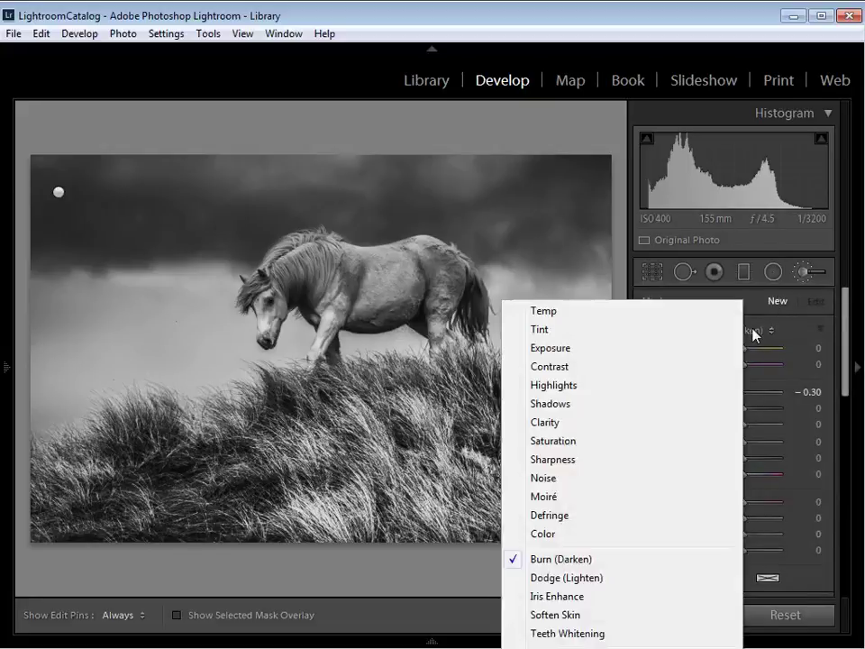
{"action": "left_click", "coordinate": [602, 579]}
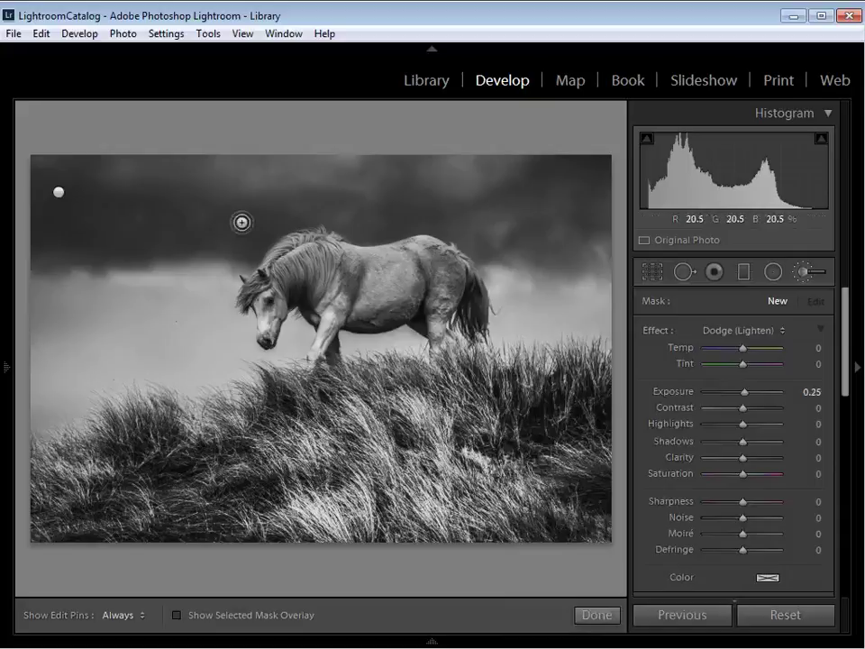
{"action": "scroll", "coordinate": [241, 221], "scroll_direction": "up", "scroll_amount": 2}
{"action": "scroll", "coordinate": [200, 176], "scroll_direction": "up", "scroll_amount": 3}
Paint dodge strokes across the upper sky and the horse's head, toggling pins
{"action": "left_click_drag", "start_coordinate": [156, 167], "coordinate": [193, 173]}
{"action": "key", "text": "h"}
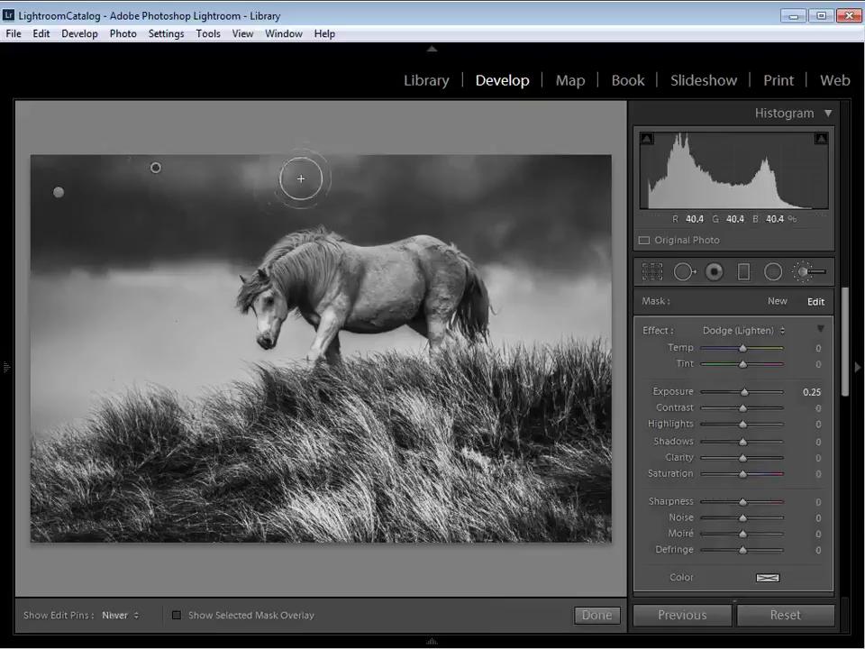
{"action": "key", "text": "h"}
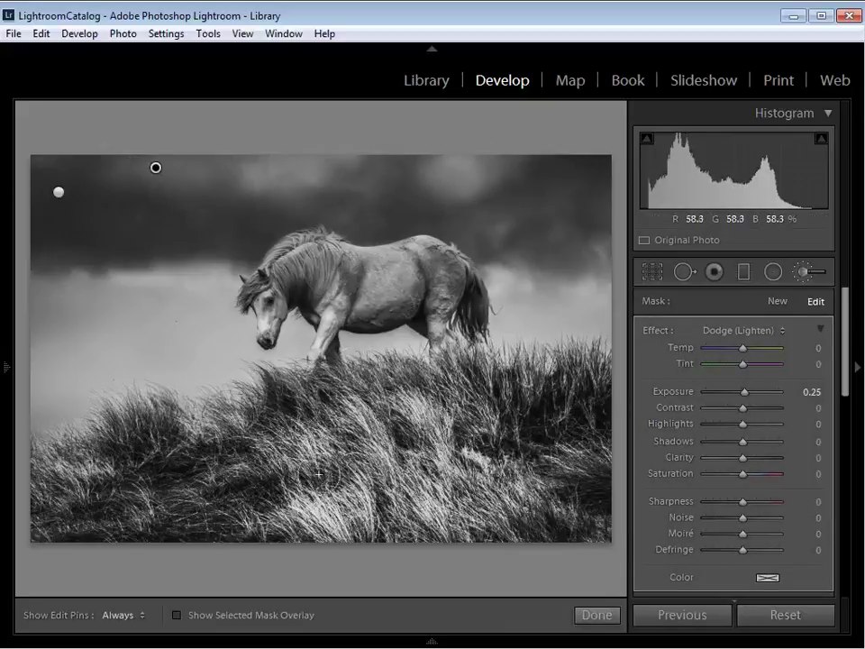
{"action": "key", "text": "h"}
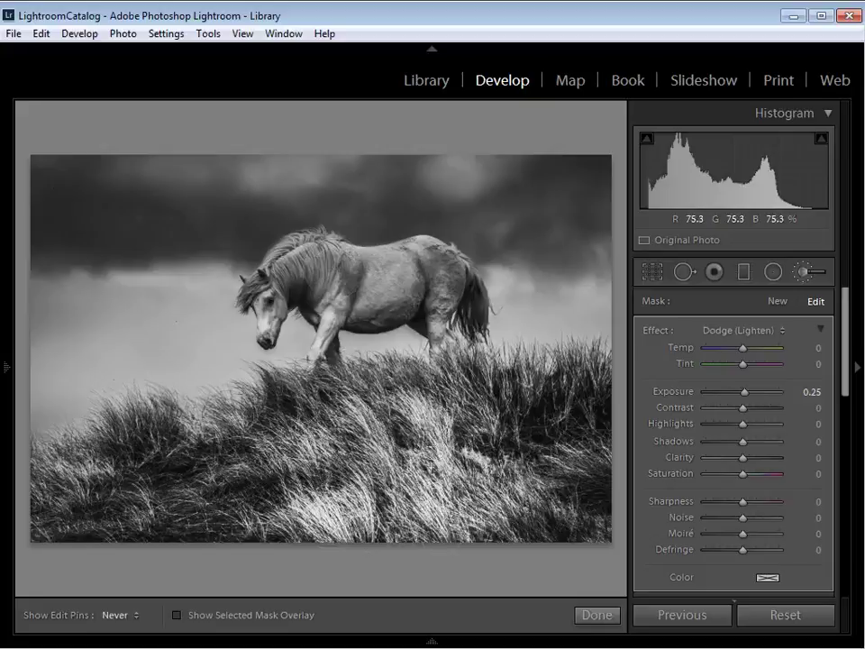
{"action": "key", "text": "h"}
{"action": "key", "text": "h"}
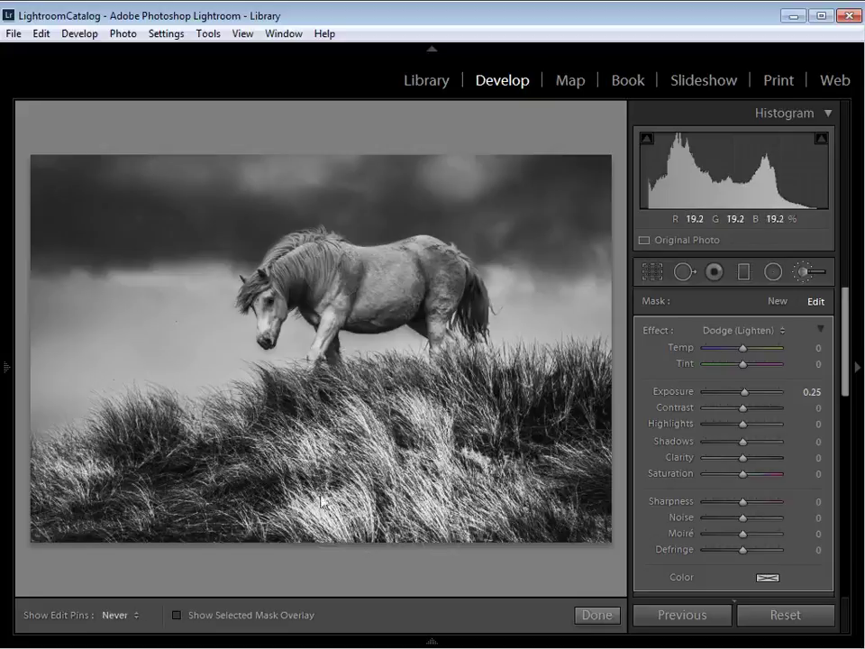
{"action": "key", "text": "h"}
{"action": "key", "text": "h"}
{"action": "key", "text": "h"}
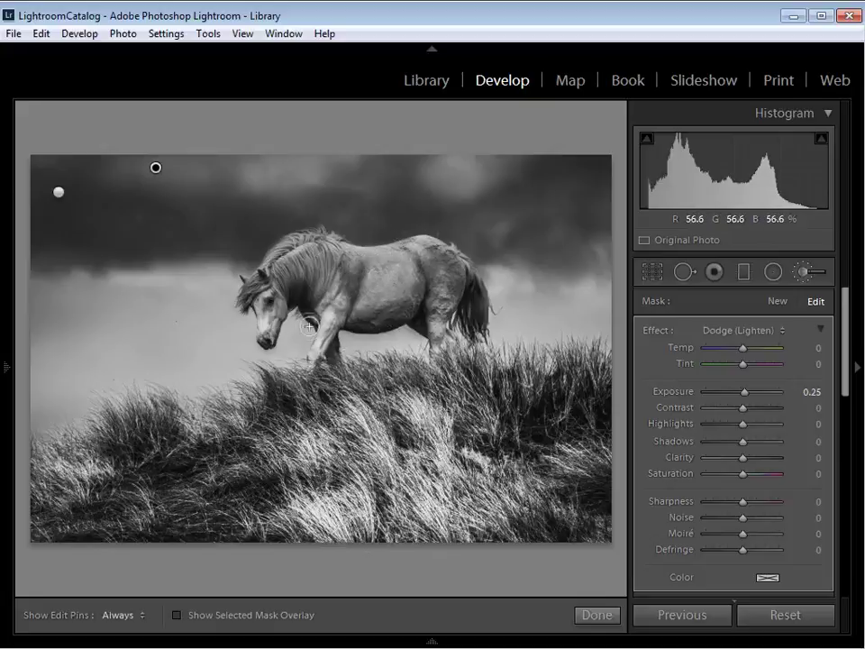
{"action": "key", "text": "h"}
{"action": "key", "text": "h"}
{"action": "key", "text": "h"}
{"action": "mouse_move", "coordinate": [253, 295]}
{"action": "left_mouse_down"}
{"action": "mouse_move", "coordinate": [372, 263]}
{"action": "mouse_move", "coordinate": [464, 271]}
{"action": "left_mouse_up"}
{"action": "key", "text": "h"}
{"action": "key", "text": "h"}
{"action": "key", "text": "h"}
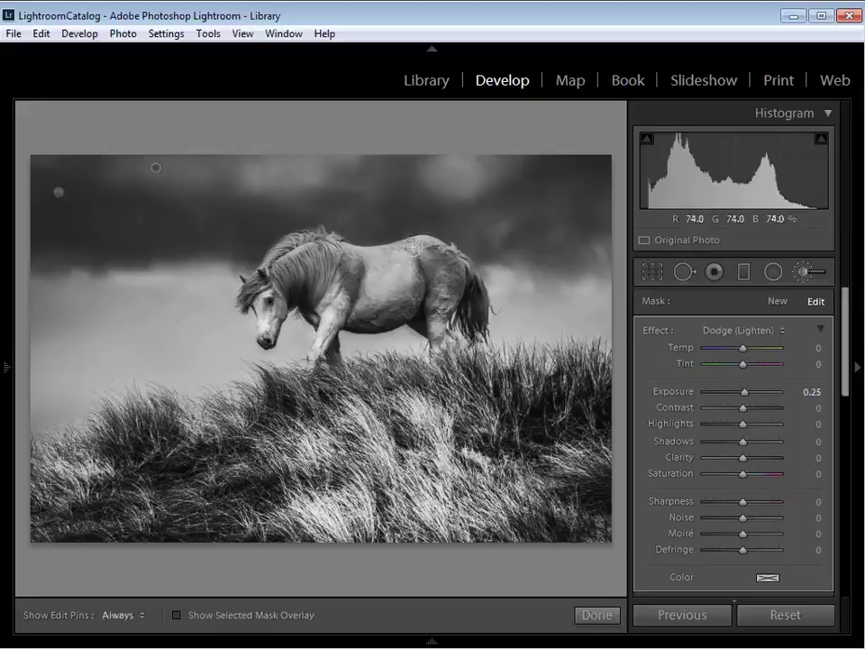
{"action": "key", "text": "h"}
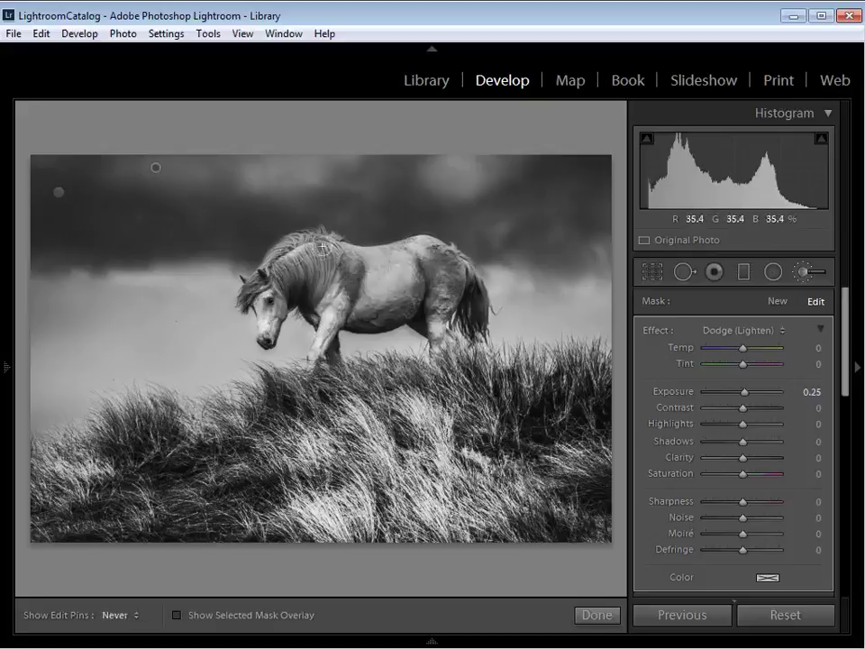
{"action": "key", "text": "h"}
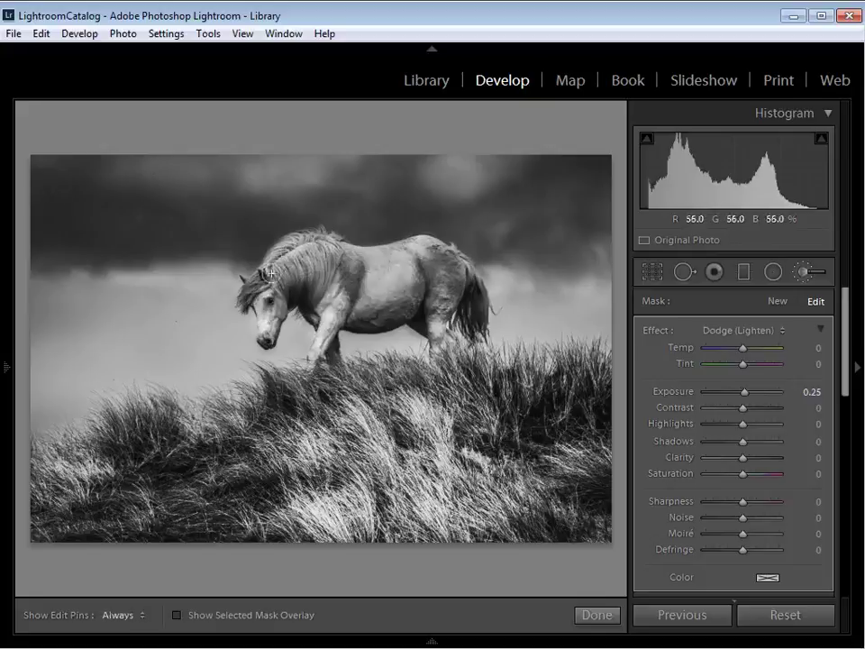
{"action": "key", "text": "h"}
{"action": "key", "text": "h"}
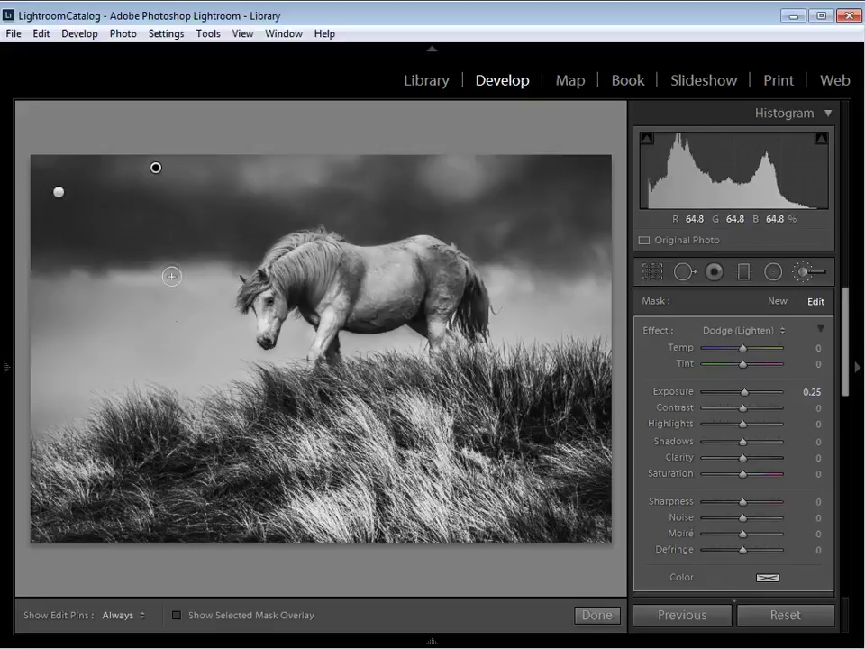
Show the dodge mask in red and erase stray areas around the horse with Alt
{"action": "key", "text": "o"}
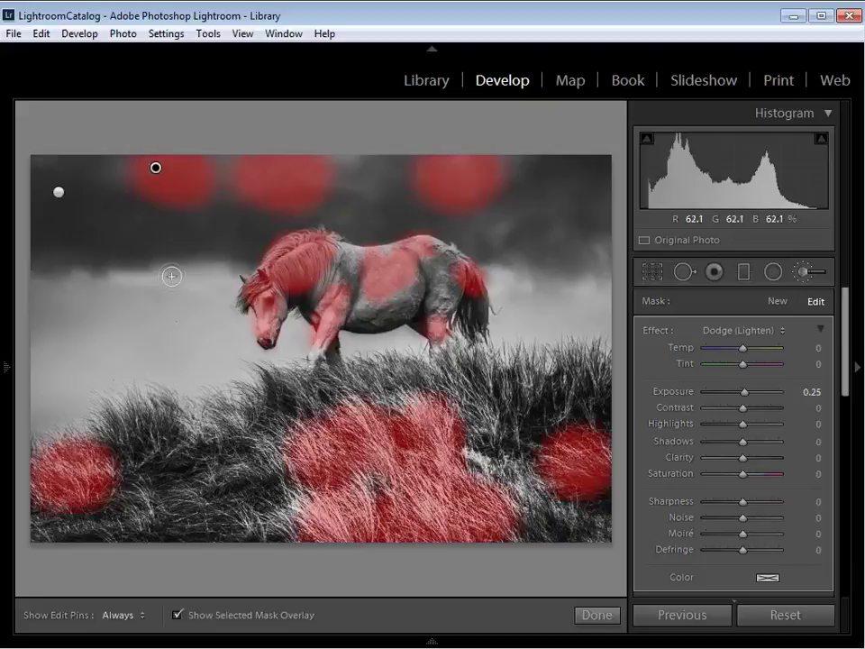
{"action": "key", "text": "alt"}
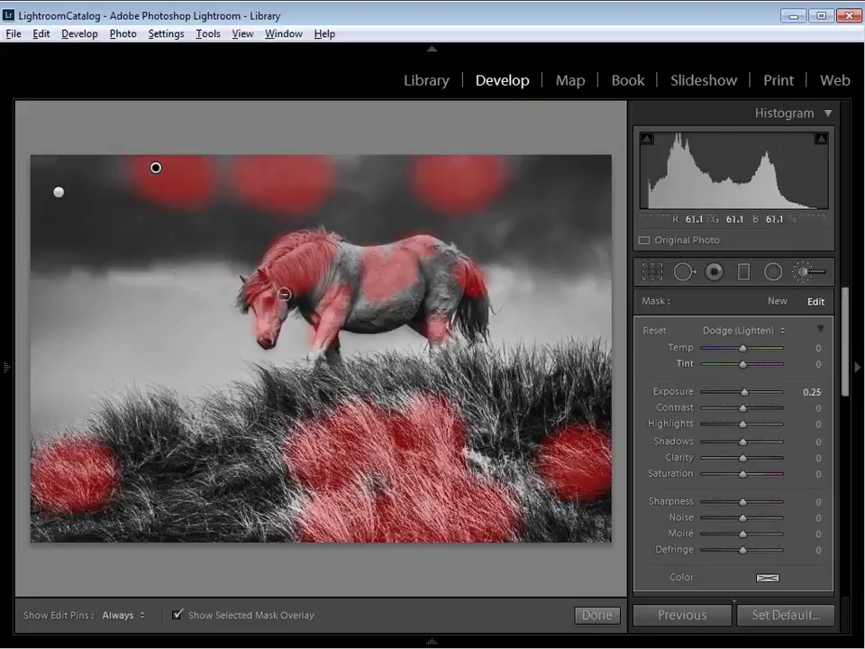
{"action": "scroll", "coordinate": [847, 353], "scroll_direction": "down", "scroll_amount": 3}
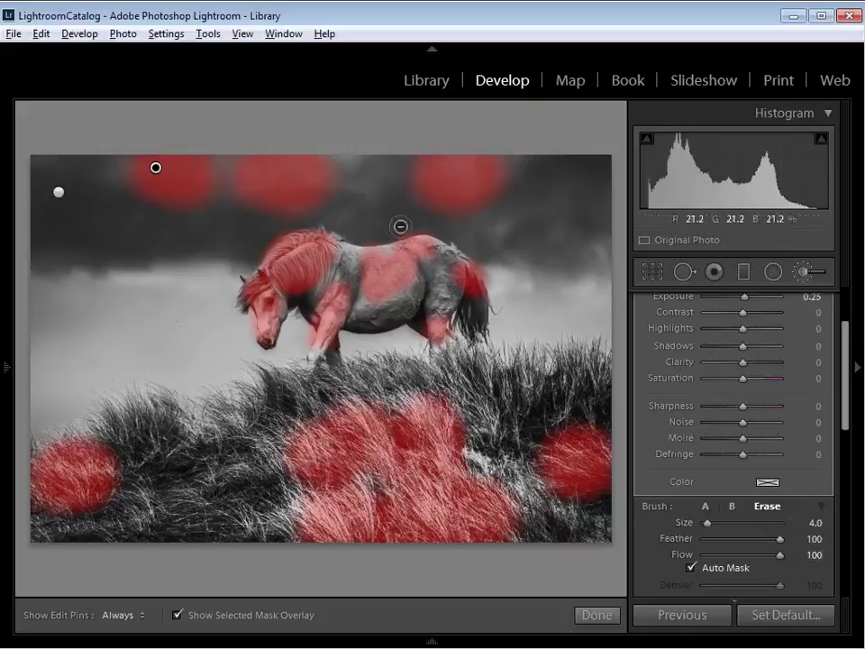
{"action": "key", "text": "h"}
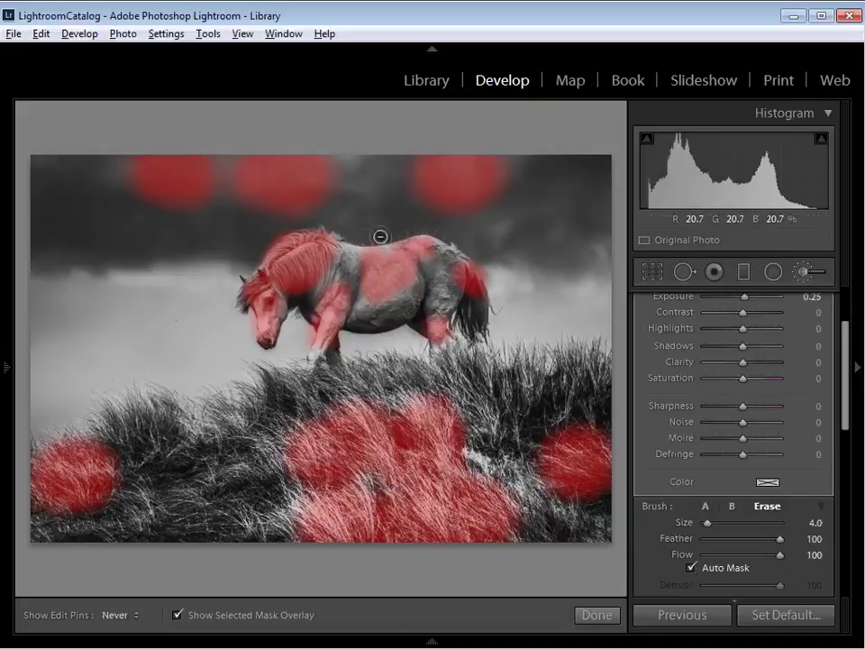
{"action": "key", "text": "h"}
{"action": "key", "text": "h"}
{"action": "key", "text": "h"}
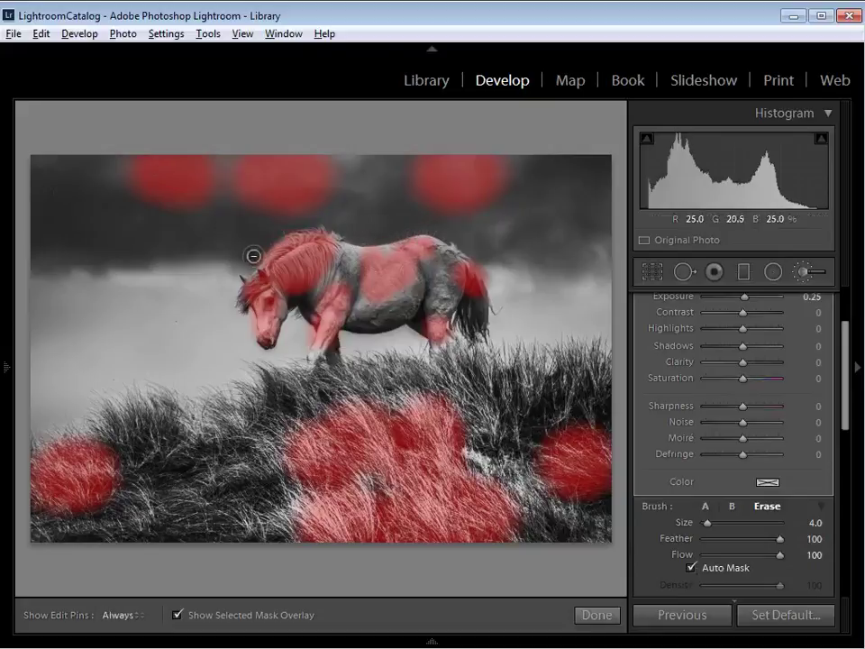
{"action": "key", "text": "h"}
{"action": "key", "text": "h"}
{"action": "key", "text": "h"}
{"action": "key", "text": "h"}
{"action": "key", "text": "h"}
{"action": "key", "text": "h"}
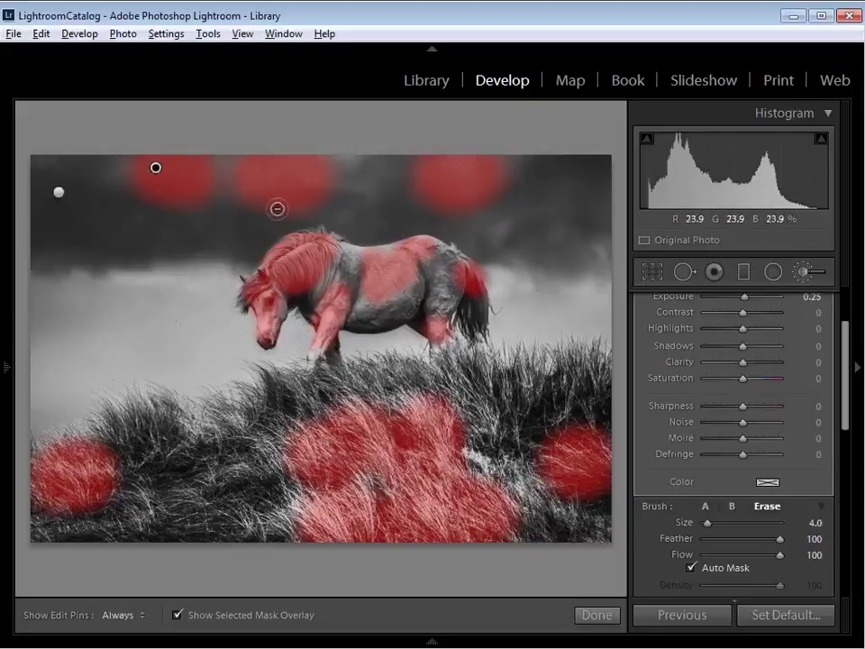
{"action": "key", "text": "h"}
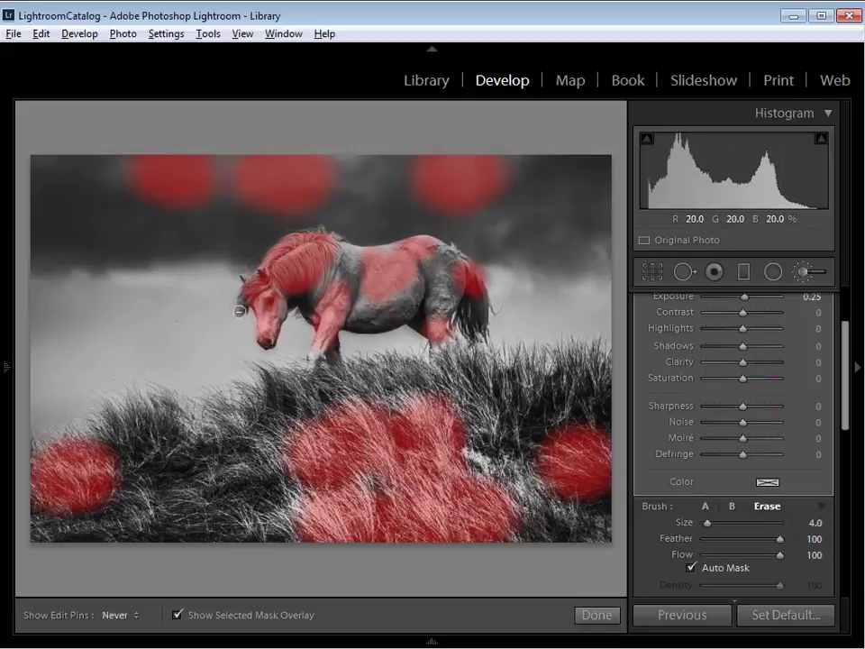
{"action": "key", "text": "h"}
{"action": "key", "text": "h"}
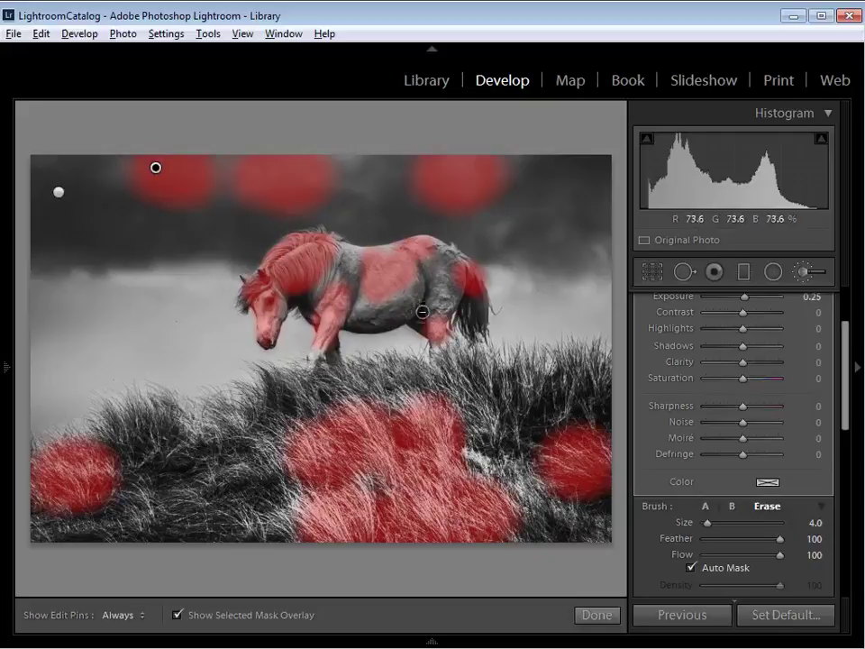
{"action": "key", "text": "h"}
{"action": "key", "text": "h"}
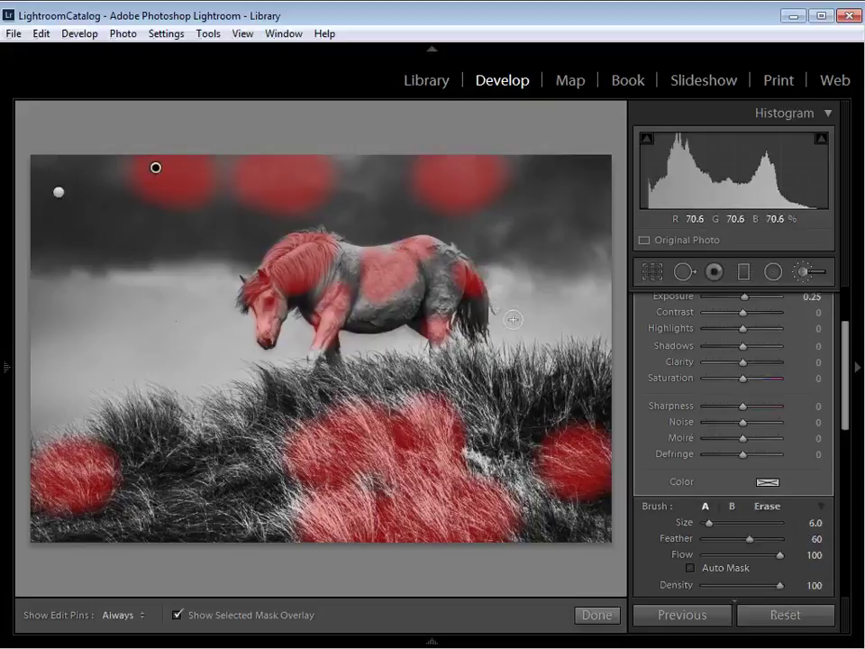
Hide the red overlay and toggle the brush adjustments off and on, leaving them on
{"action": "key", "text": "o"}
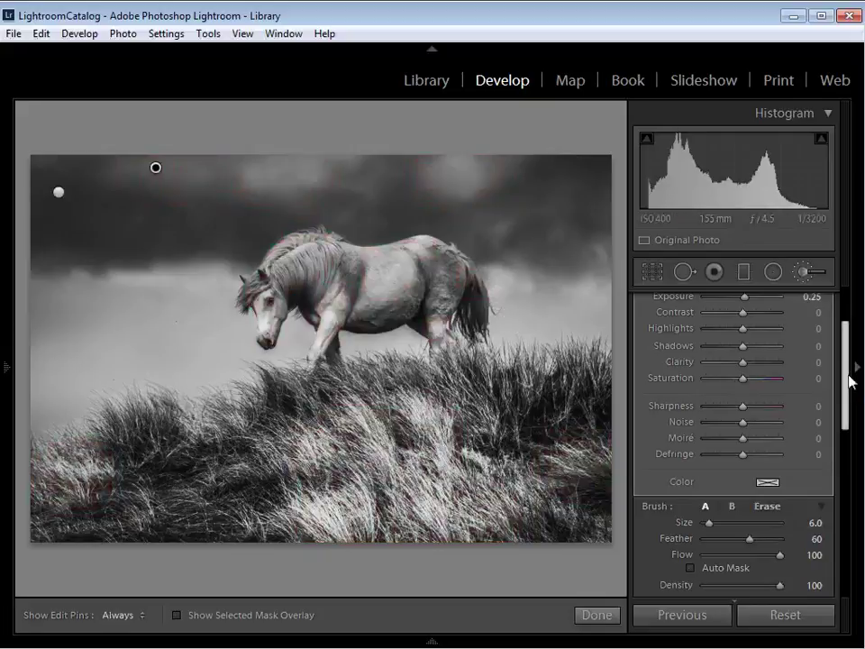
{"action": "mouse_move", "coordinate": [848, 376]}
{"action": "left_mouse_down"}
{"action": "mouse_move", "coordinate": [847, 367]}
{"action": "mouse_move", "coordinate": [835, 411]}
{"action": "left_mouse_up"}
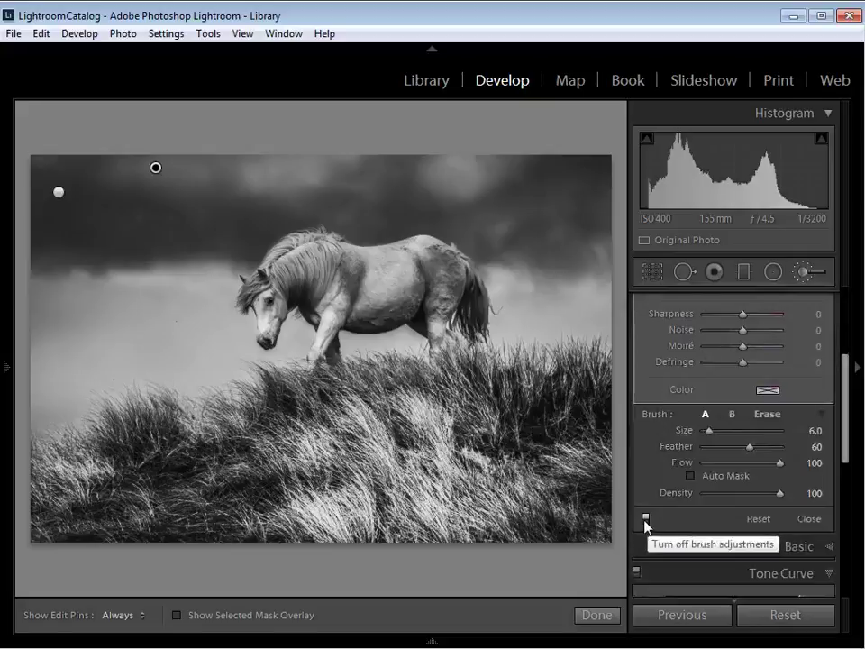
{"action": "left_click", "coordinate": [645, 519]}
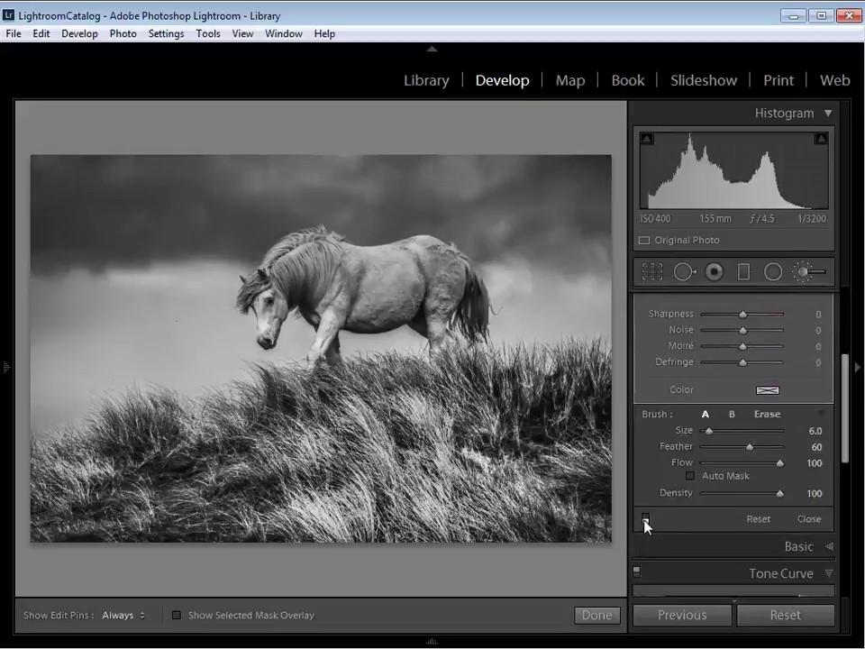
{"action": "left_click", "coordinate": [645, 519]}
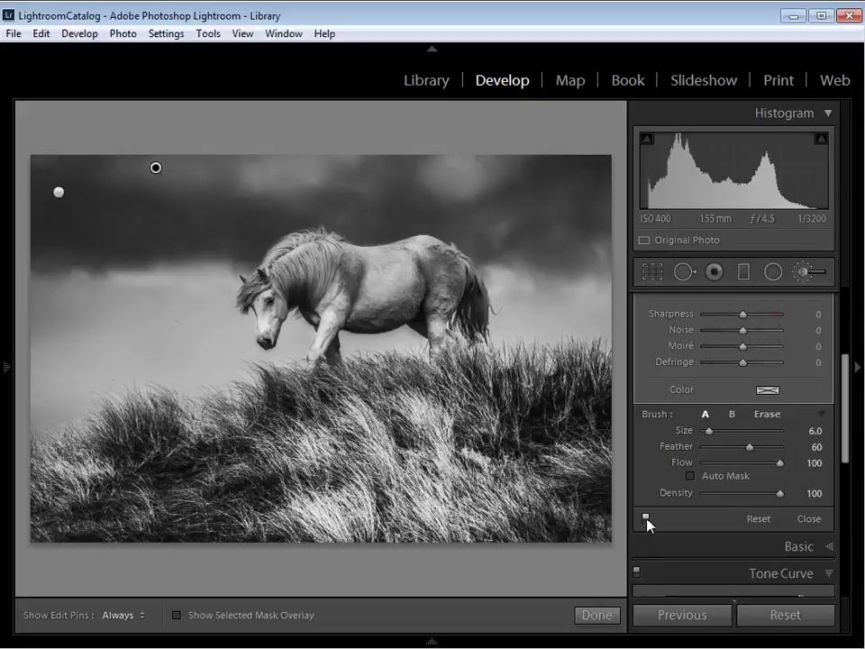
{"action": "left_click", "coordinate": [645, 518]}
{"action": "left_click", "coordinate": [646, 519]}
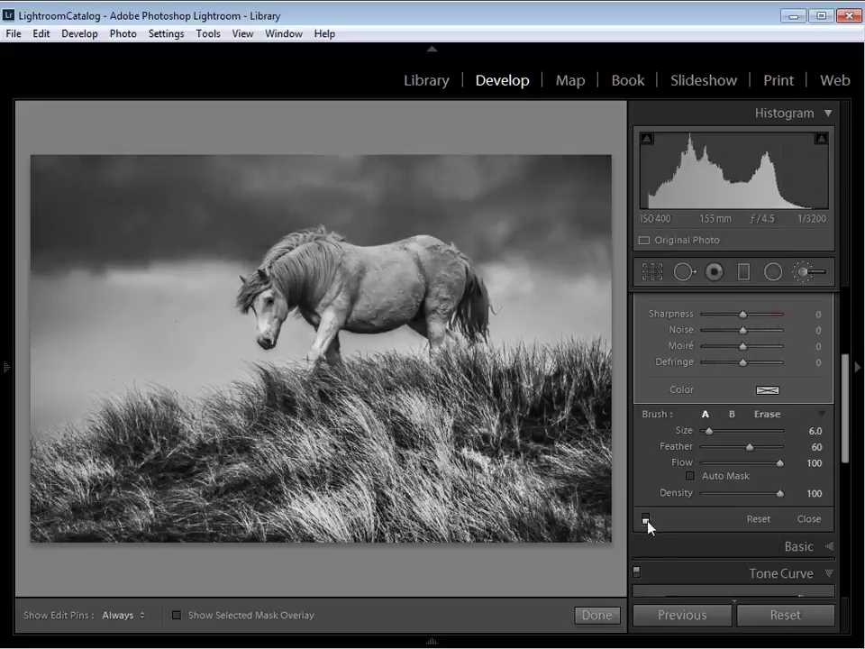
{"action": "left_click", "coordinate": [645, 519]}
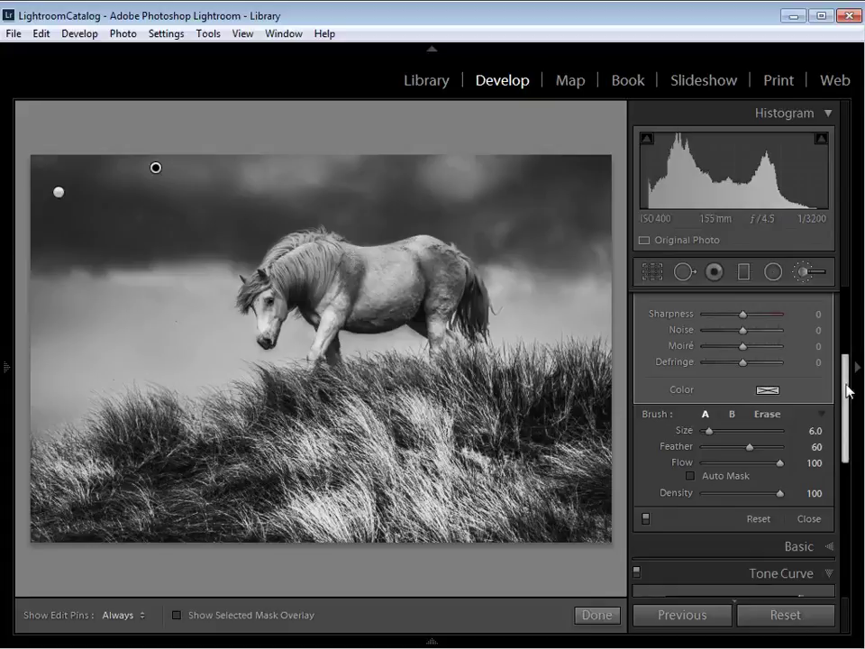
Start a new brush adjustment with exposure 0, clarity +100 and sharpness +100
{"action": "scroll", "coordinate": [849, 352], "scroll_direction": "up", "scroll_amount": 5}
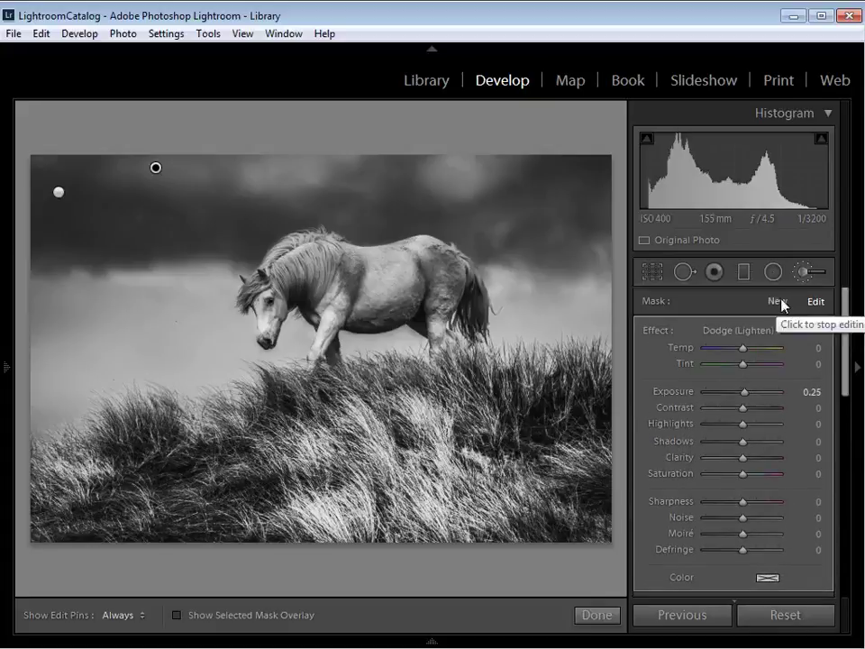
{"action": "left_click", "coordinate": [780, 302]}
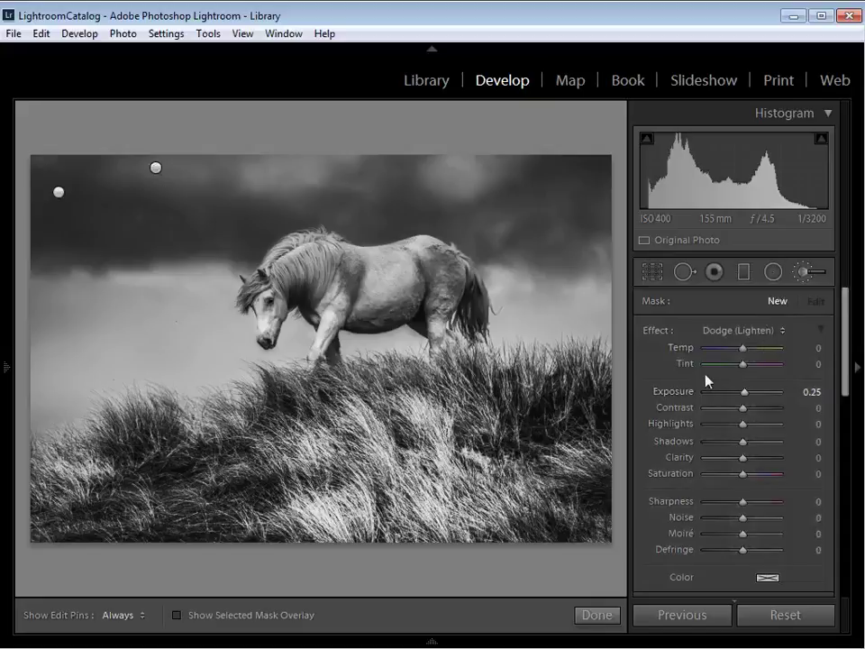
{"action": "double_click", "coordinate": [657, 330]}
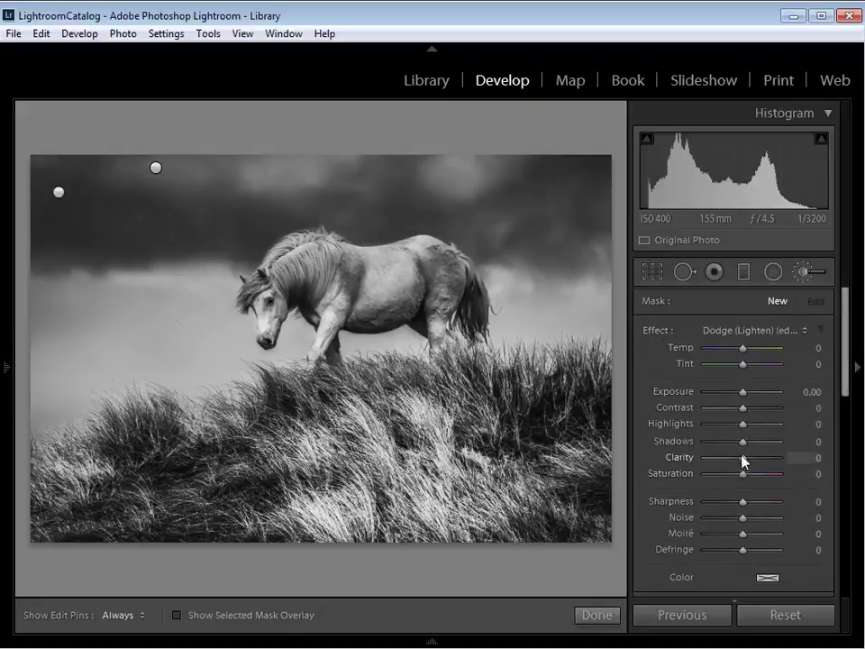
{"action": "left_click_drag", "start_coordinate": [743, 457], "coordinate": [796, 457]}
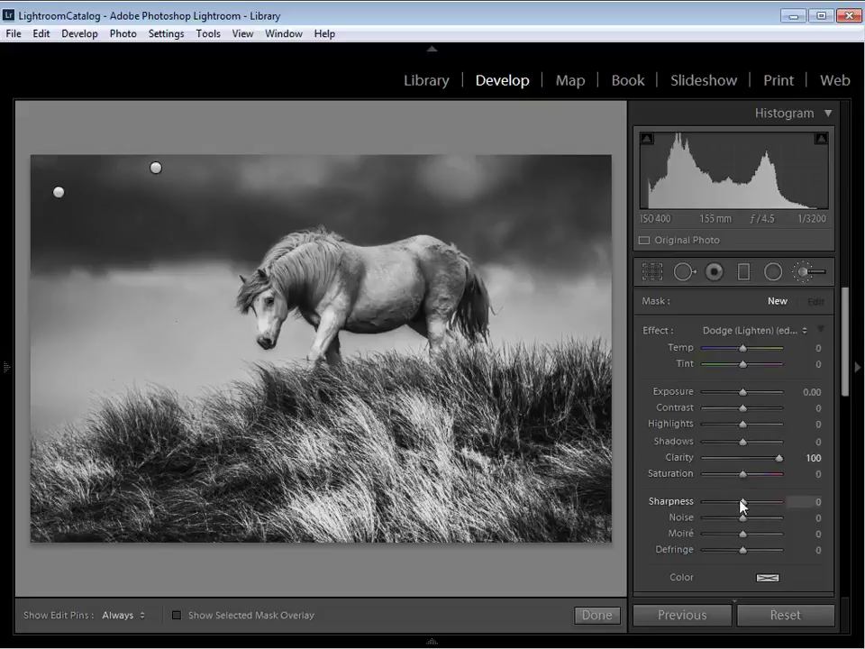
{"action": "left_click_drag", "start_coordinate": [740, 501], "coordinate": [779, 501]}
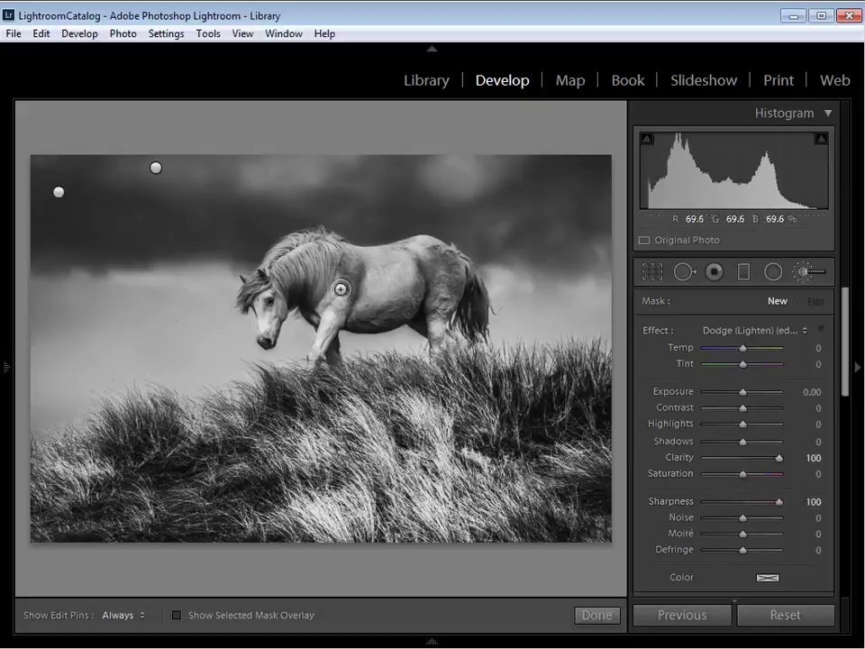
Paint the adjustment over the horse's chest, shoulder, neck and back with Auto Mask on
{"action": "key", "text": "o"}
{"action": "key", "text": "h"}
{"action": "mouse_move", "coordinate": [343, 289]}
{"action": "left_mouse_down"}
{"action": "mouse_move", "coordinate": [397, 286]}
{"action": "mouse_move", "coordinate": [353, 270]}
{"action": "left_mouse_up"}
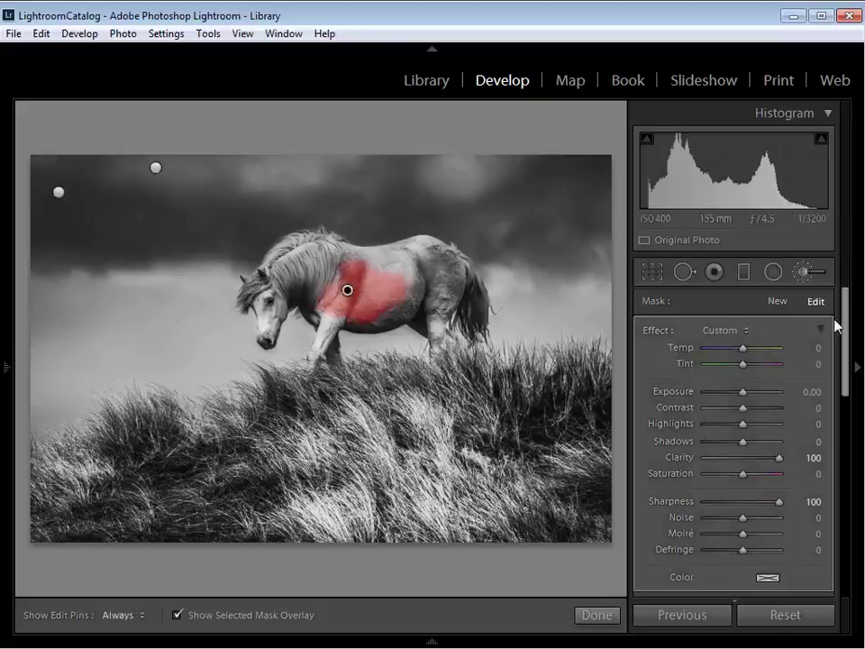
{"action": "left_click_drag", "start_coordinate": [845, 329], "coordinate": [845, 379]}
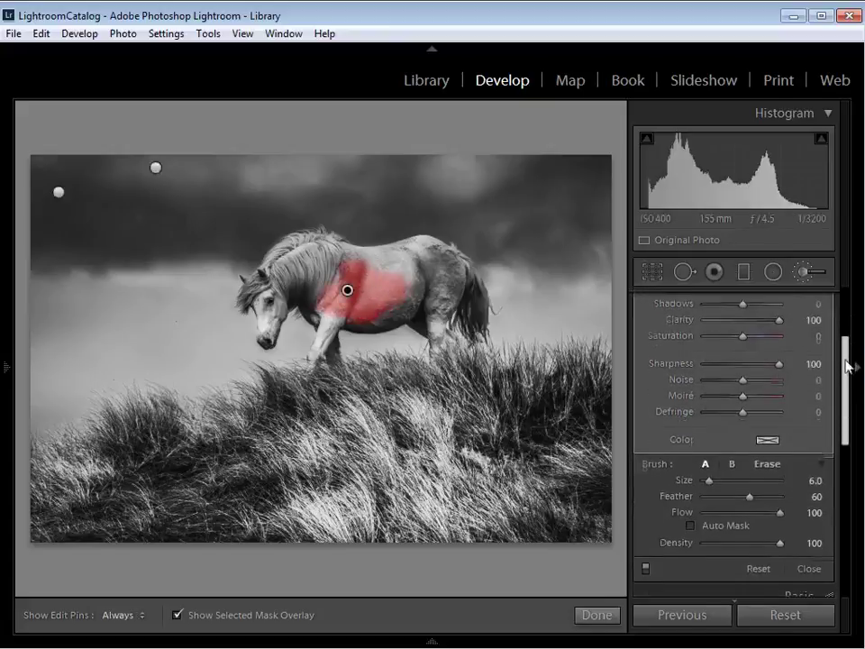
{"action": "left_click", "coordinate": [690, 526]}
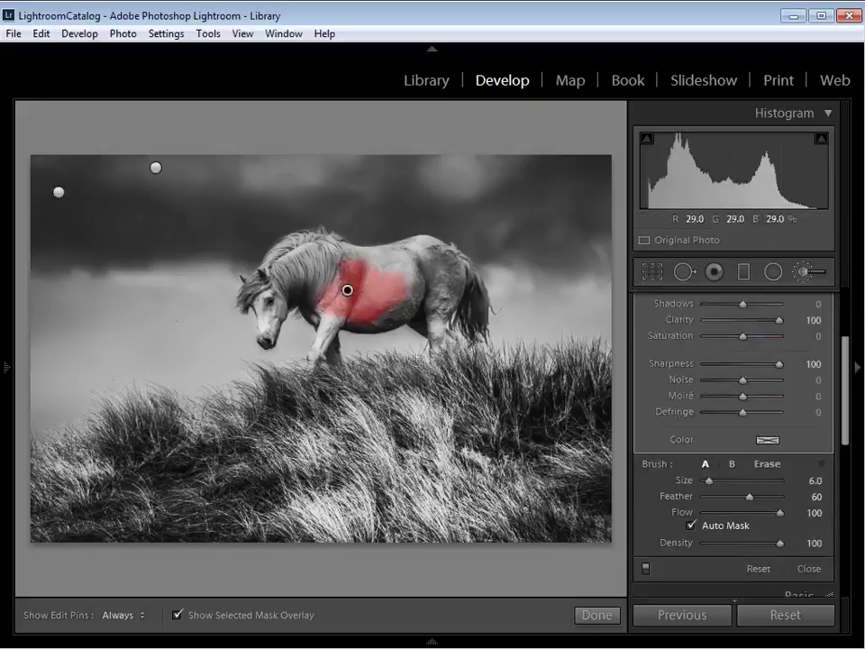
{"action": "key", "text": "h"}
{"action": "left_click_drag", "start_coordinate": [373, 311], "coordinate": [349, 314]}
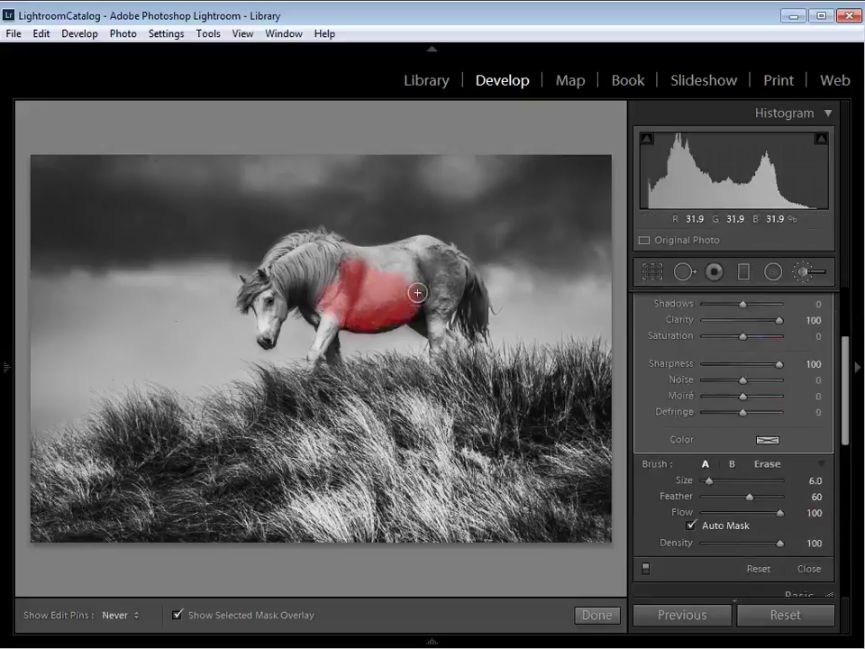
{"action": "mouse_move", "coordinate": [417, 292]}
{"action": "left_mouse_down"}
{"action": "mouse_move", "coordinate": [322, 301]}
{"action": "mouse_move", "coordinate": [279, 267]}
{"action": "mouse_move", "coordinate": [267, 320]}
{"action": "mouse_move", "coordinate": [301, 282]}
{"action": "mouse_move", "coordinate": [330, 324]}
{"action": "mouse_move", "coordinate": [317, 364]}
{"action": "left_mouse_up"}
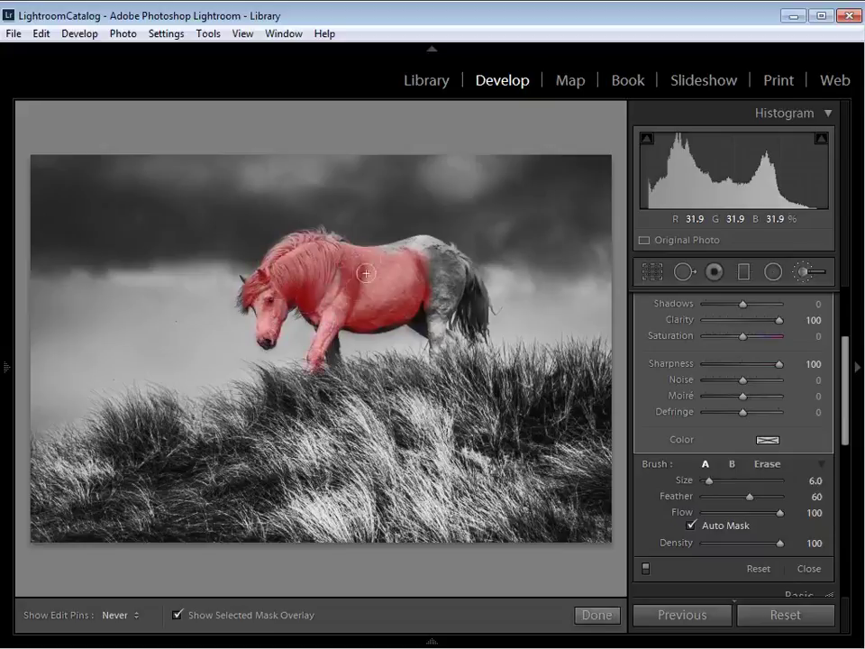
{"action": "mouse_move", "coordinate": [366, 273]}
{"action": "left_mouse_down"}
{"action": "mouse_move", "coordinate": [419, 263]}
{"action": "mouse_move", "coordinate": [441, 272]}
{"action": "mouse_move", "coordinate": [434, 325]}
{"action": "mouse_move", "coordinate": [429, 302]}
{"action": "mouse_move", "coordinate": [461, 299]}
{"action": "mouse_move", "coordinate": [474, 316]}
{"action": "mouse_move", "coordinate": [459, 269]}
{"action": "mouse_move", "coordinate": [464, 302]}
{"action": "mouse_move", "coordinate": [428, 276]}
{"action": "mouse_move", "coordinate": [348, 264]}
{"action": "mouse_move", "coordinate": [328, 249]}
{"action": "mouse_move", "coordinate": [337, 356]}
{"action": "mouse_move", "coordinate": [389, 315]}
{"action": "mouse_move", "coordinate": [205, 218]}
{"action": "mouse_move", "coordinate": [320, 208]}
{"action": "mouse_move", "coordinate": [307, 274]}
{"action": "left_mouse_up"}
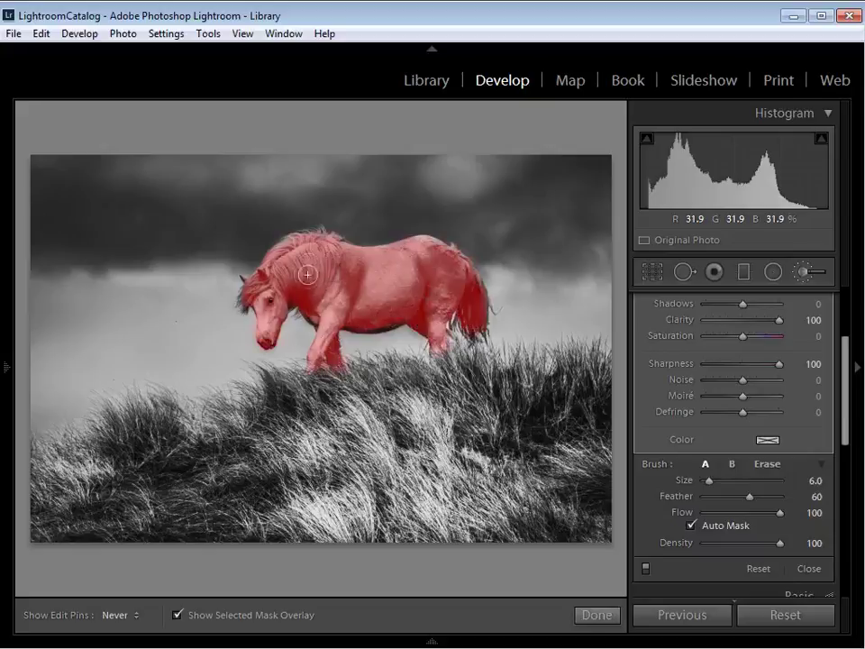
Hide the red overlay and toggle the brush adjustments off and on to compare
{"action": "key", "text": "h"}
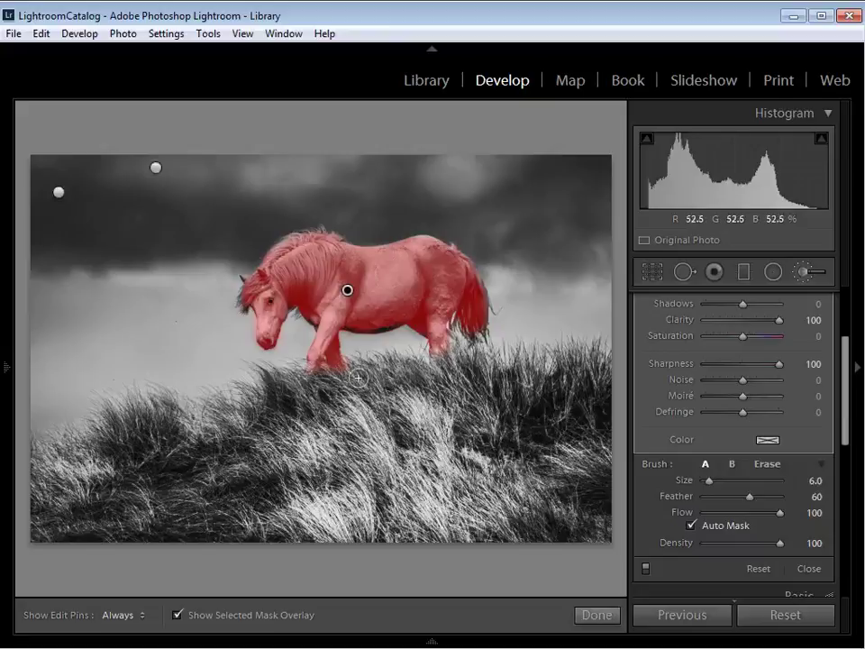
{"action": "key", "text": "o"}
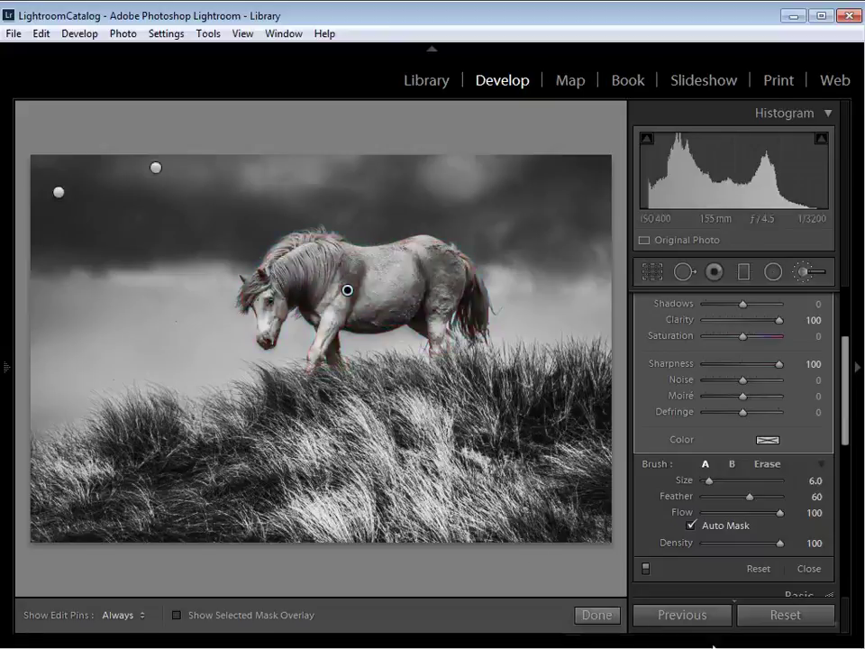
{"action": "left_click", "coordinate": [646, 568]}
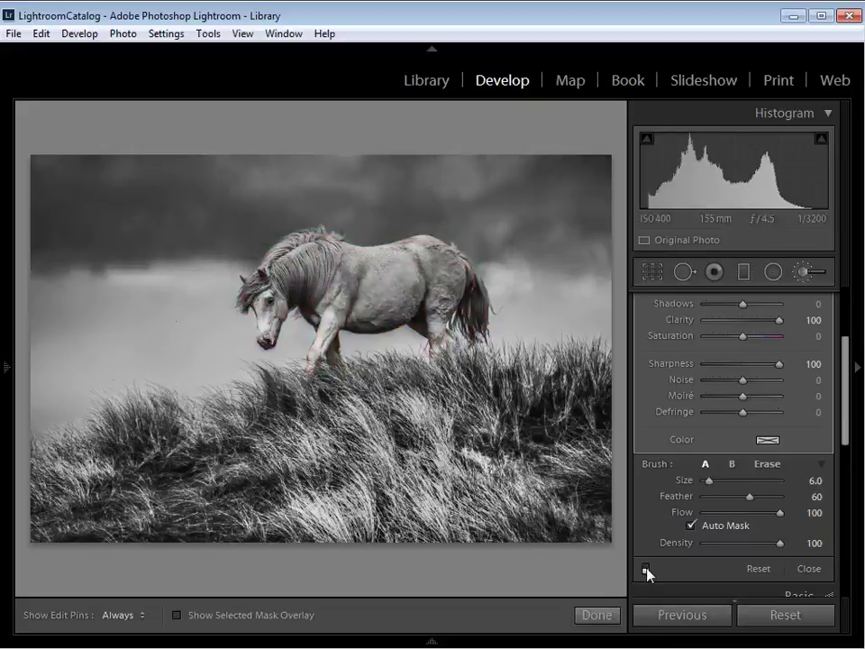
{"action": "left_click", "coordinate": [646, 568]}
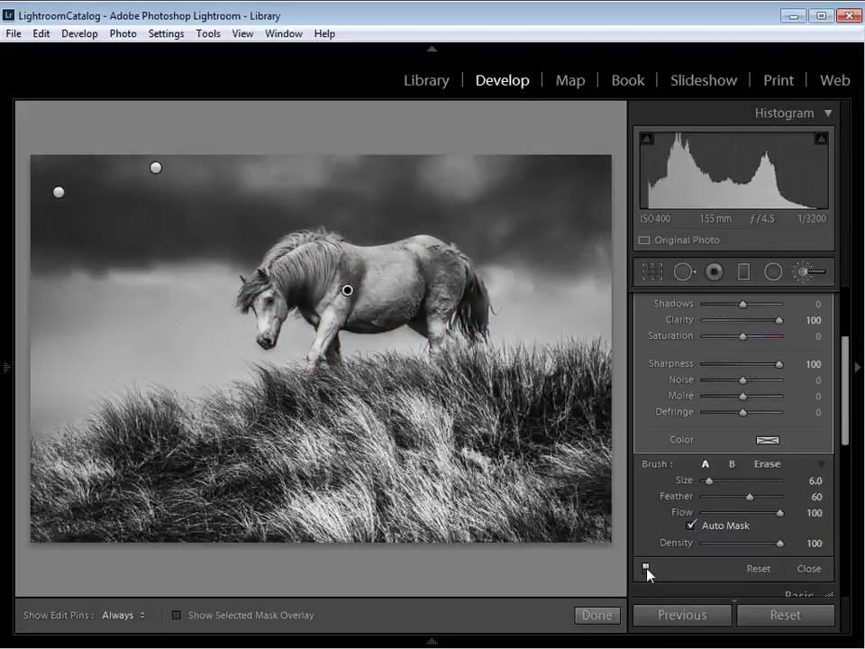
{"action": "left_click", "coordinate": [646, 568]}
{"action": "left_click", "coordinate": [646, 569]}
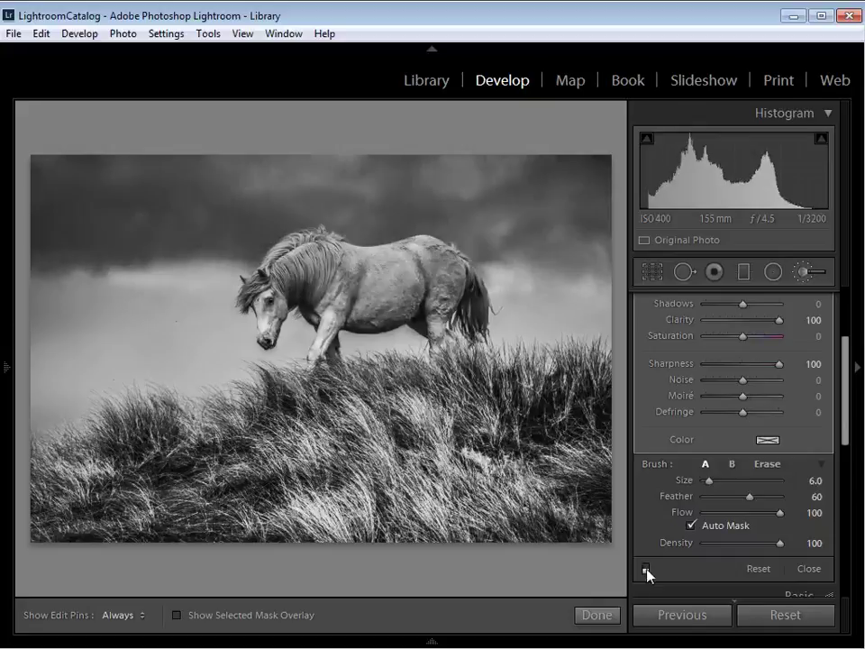
{"action": "left_click", "coordinate": [646, 569]}
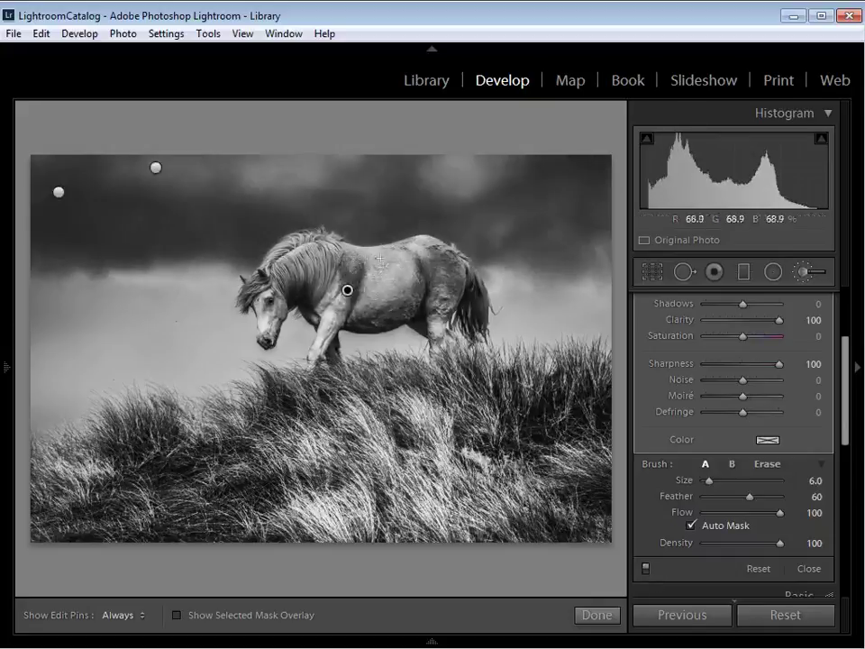
Duplicate the horse's clarity-and-sharpness brush adjustment and deselect its pin
{"action": "right_click", "coordinate": [345, 290]}
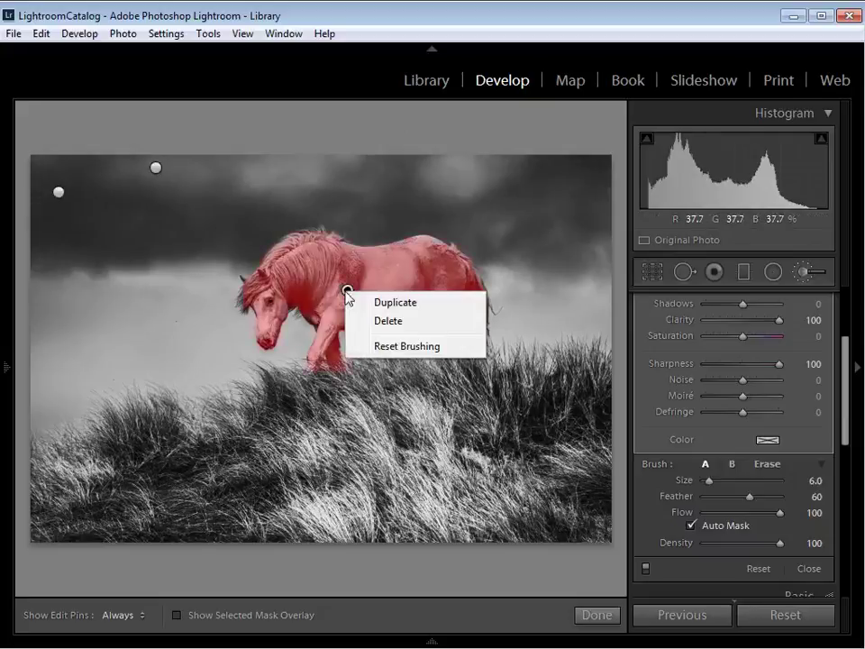
{"action": "left_click", "coordinate": [385, 303]}
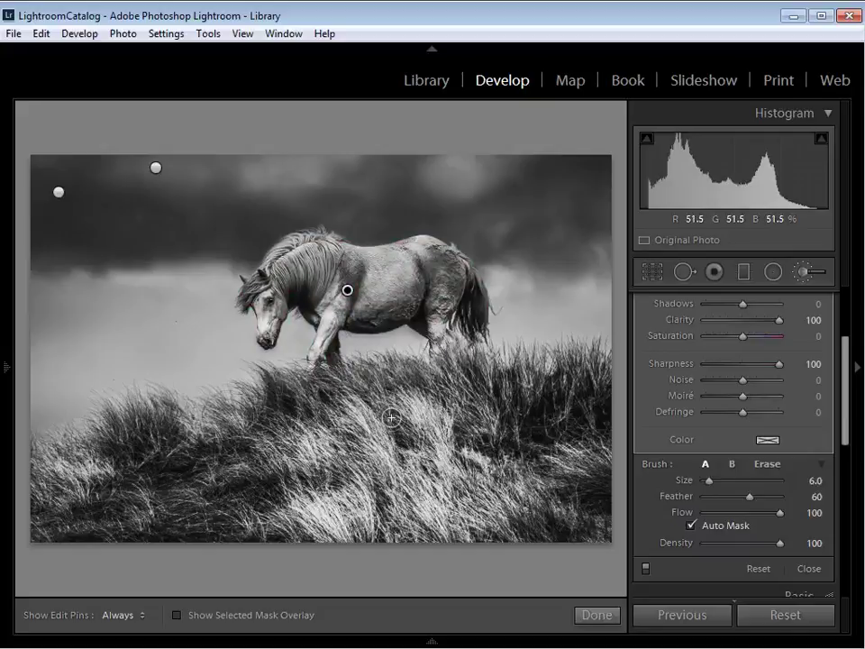
{"action": "key", "text": "Return"}
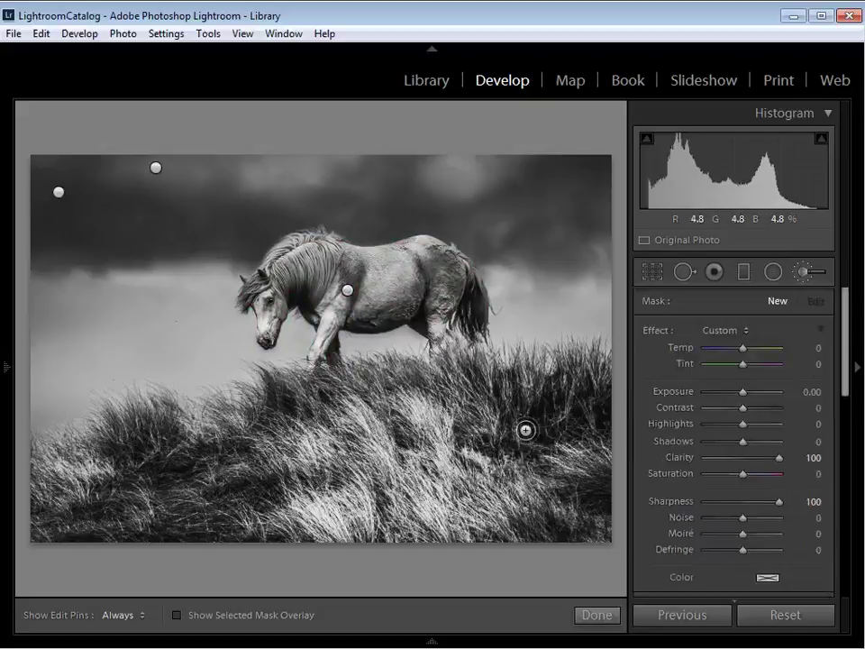
Finish brushing, expand the Detail panel, and preview the horse's eye close up
{"action": "left_click", "coordinate": [595, 614]}
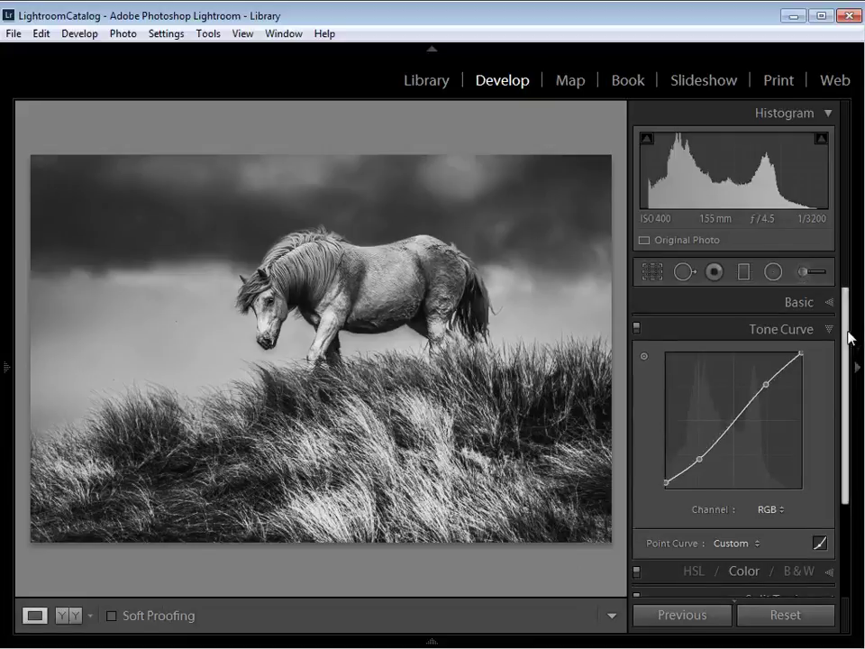
{"action": "mouse_move", "coordinate": [846, 335]}
{"action": "left_mouse_down"}
{"action": "mouse_move", "coordinate": [848, 394]}
{"action": "mouse_move", "coordinate": [814, 530]}
{"action": "left_mouse_up"}
{"action": "left_click", "coordinate": [796, 506]}
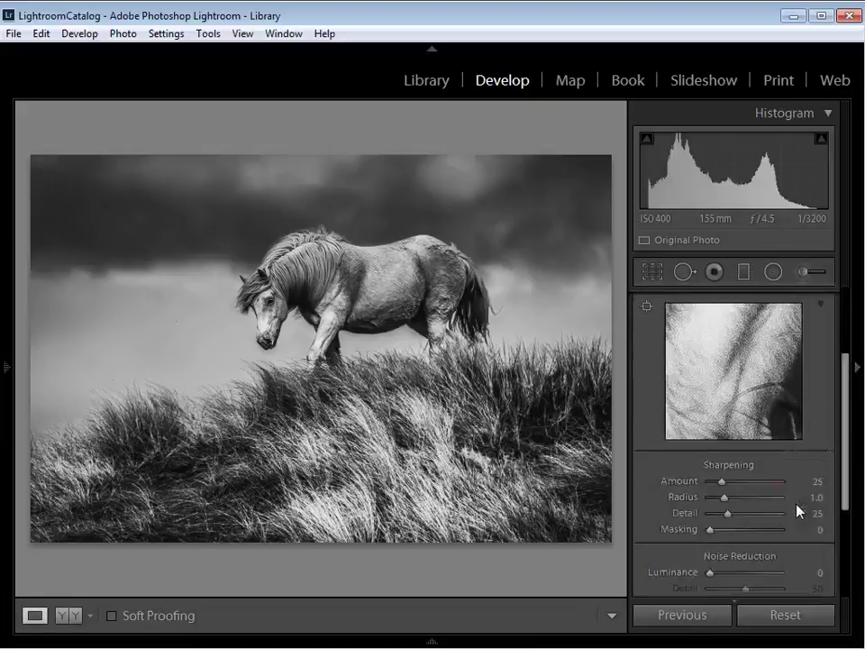
{"action": "left_click_drag", "start_coordinate": [718, 378], "coordinate": [733, 365]}
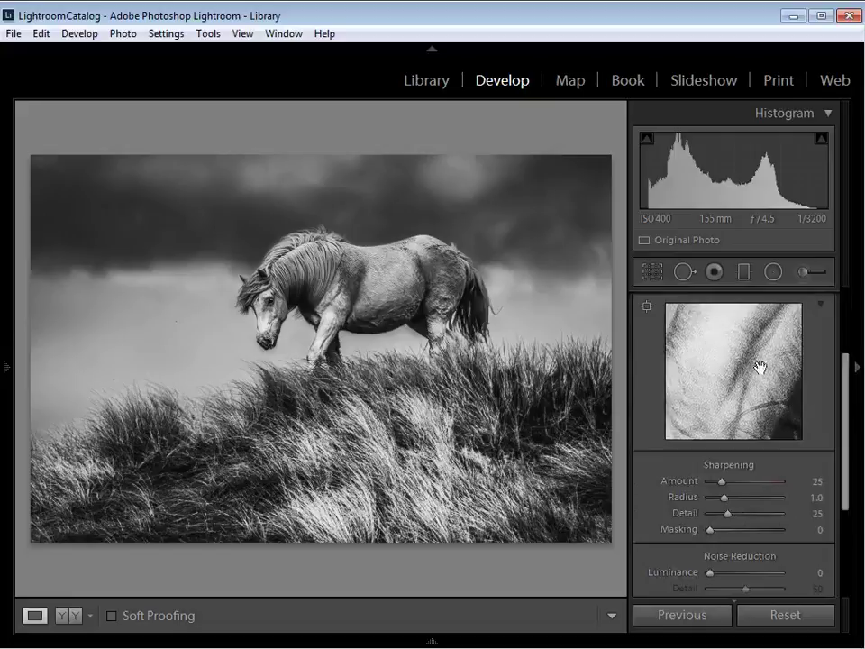
{"action": "left_click", "coordinate": [646, 307]}
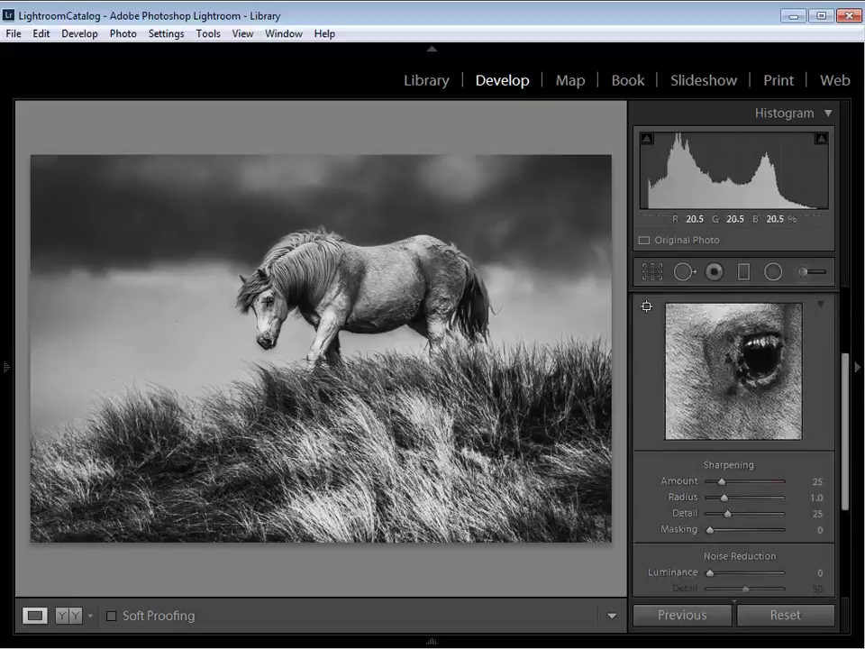
{"action": "left_click", "coordinate": [259, 295]}
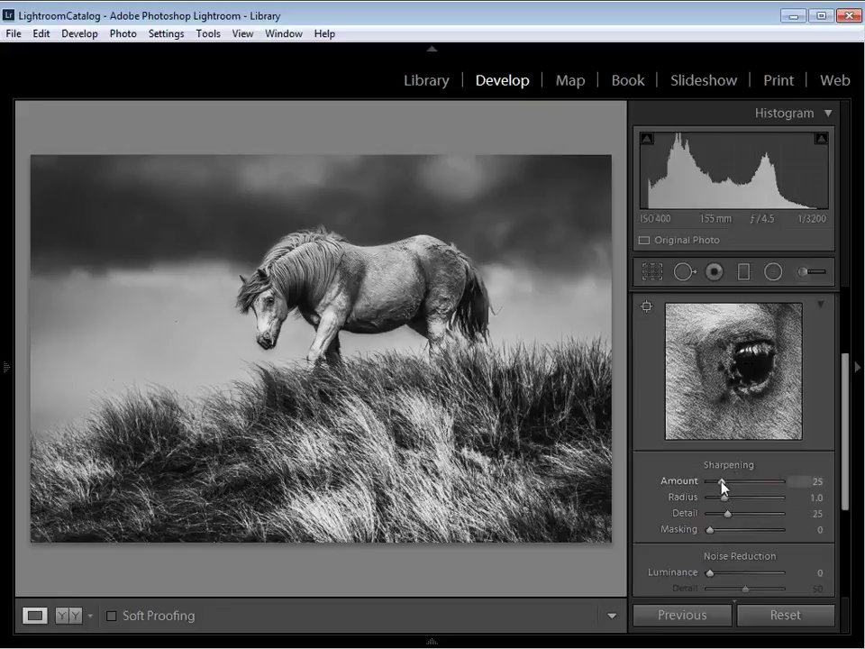
Set sharpening Amount to 79 and Detail to 44
{"action": "left_click_drag", "start_coordinate": [723, 485], "coordinate": [746, 486]}
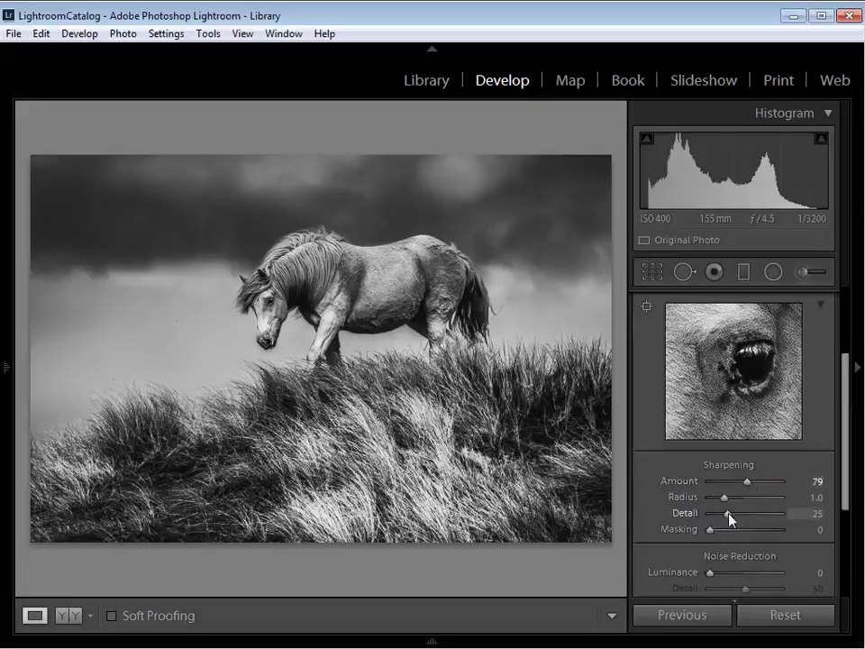
{"action": "left_click_drag", "start_coordinate": [676, 514], "coordinate": [690, 516]}
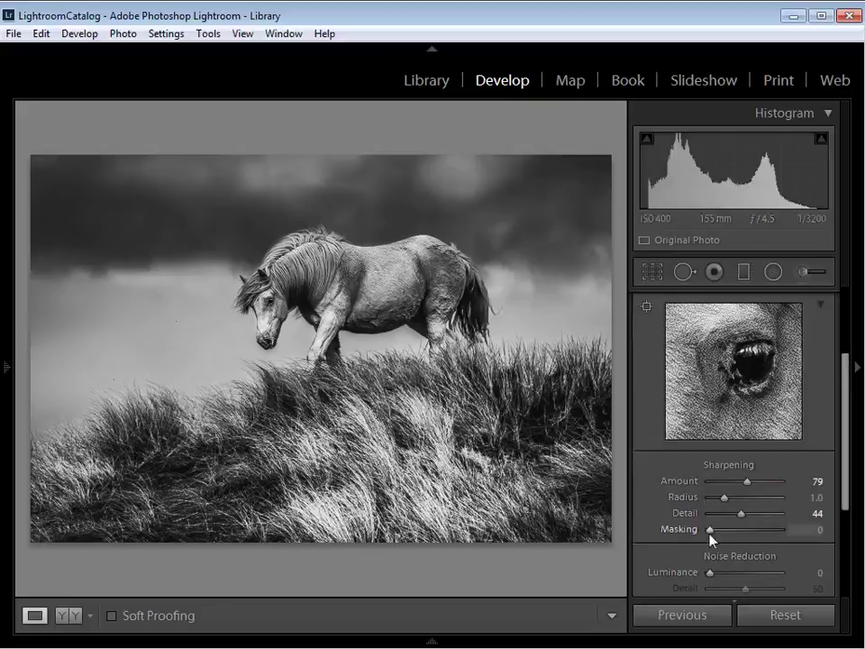
Raise sharpening Masking to 50 while viewing the Alt mask preview
{"action": "key", "text": "alt"}
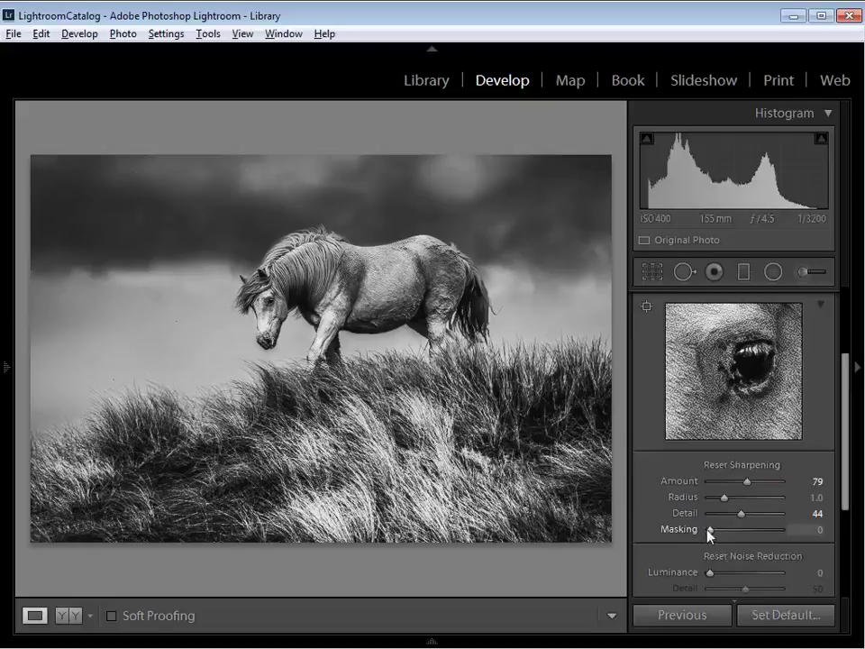
{"action": "left_click_drag", "start_coordinate": [710, 533], "coordinate": [746, 539]}
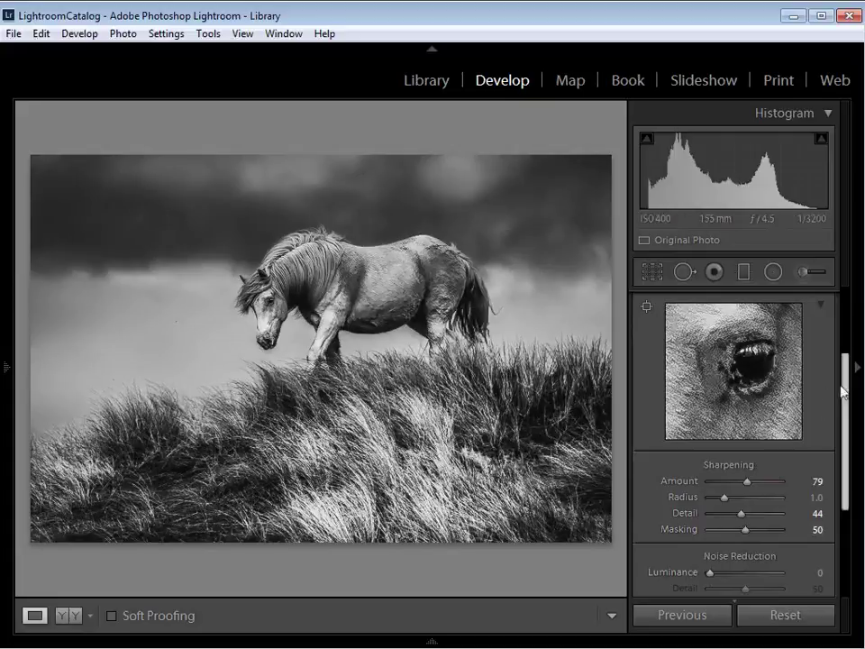
{"action": "left_click_drag", "start_coordinate": [843, 387], "coordinate": [852, 412]}
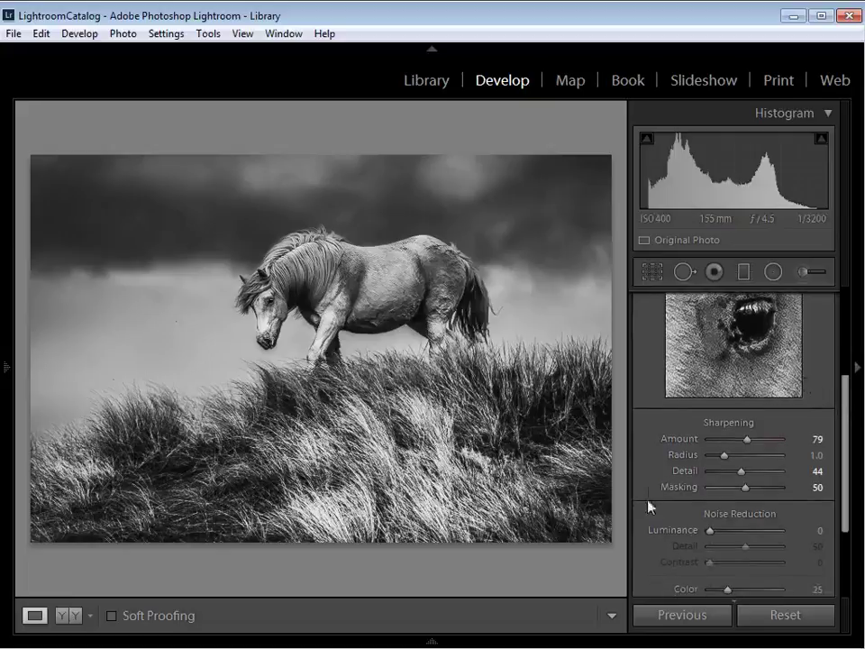
Set Luminance noise reduction to 11, leaving Color at 25
{"action": "left_click_drag", "start_coordinate": [710, 530], "coordinate": [717, 533]}
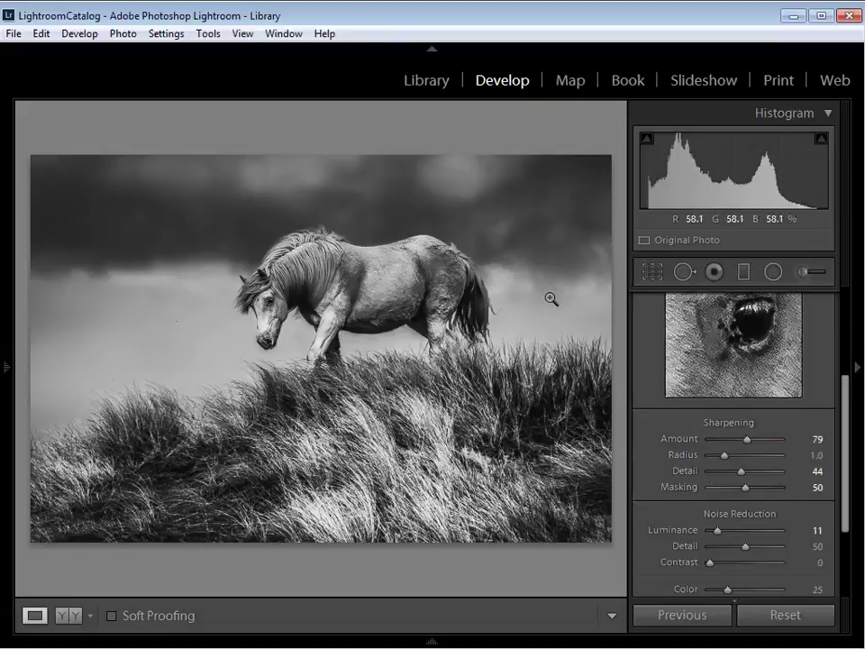
{"action": "left_click_drag", "start_coordinate": [844, 396], "coordinate": [844, 487]}
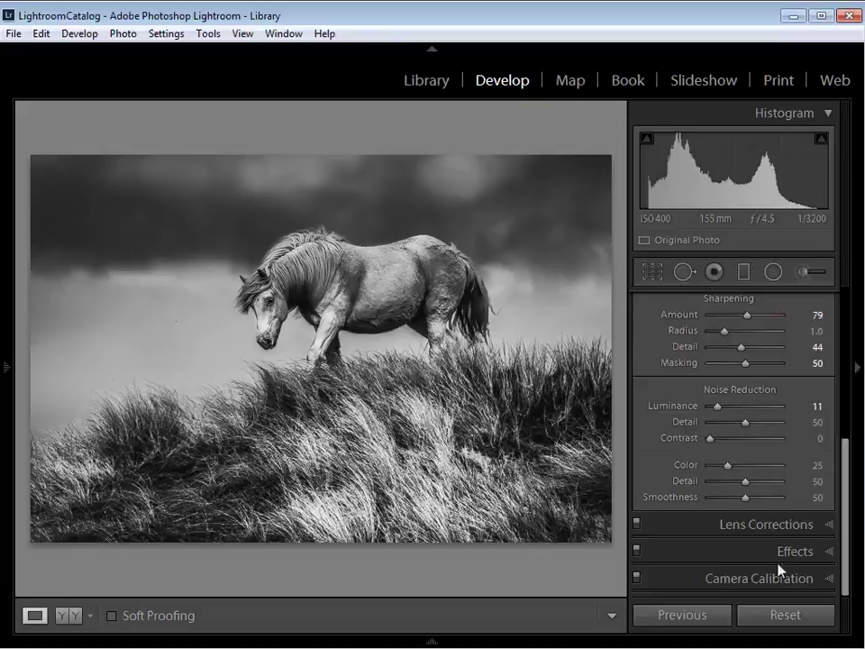
Give the post-crop vignette Amount −14, Roundness −50, Feather 100 and Highlights 100
{"action": "left_click", "coordinate": [808, 553]}
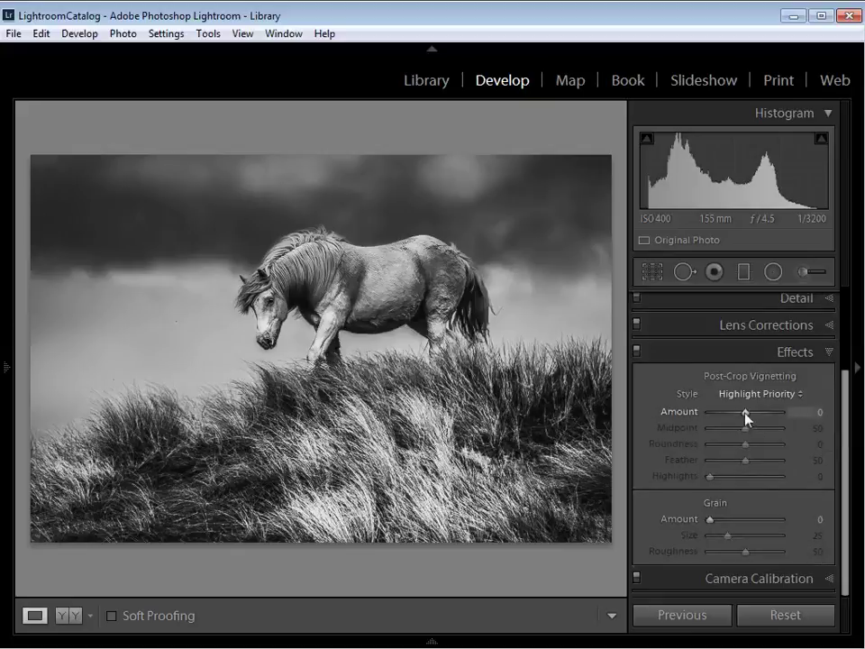
{"action": "left_click_drag", "start_coordinate": [745, 412], "coordinate": [740, 412]}
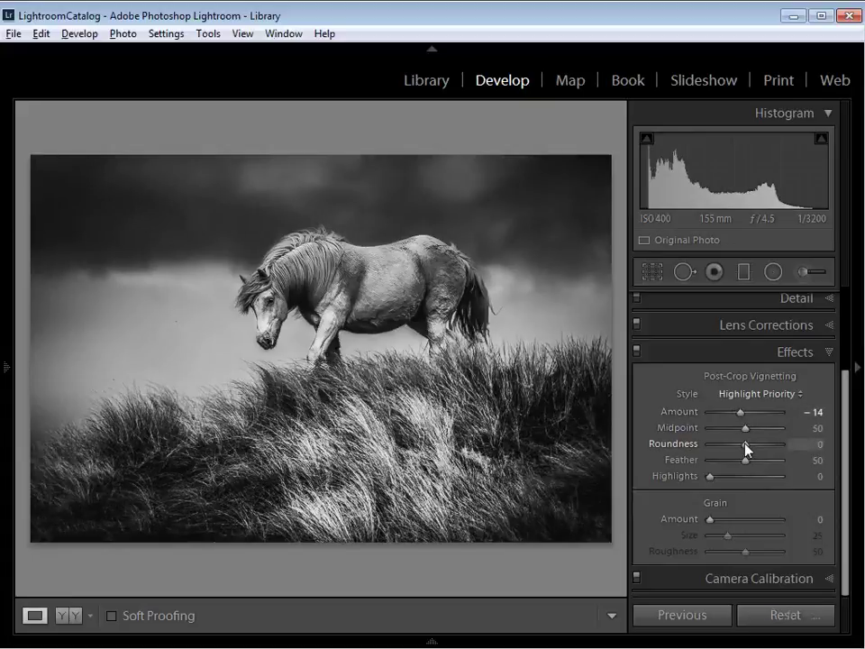
{"action": "left_click_drag", "start_coordinate": [745, 444], "coordinate": [727, 443]}
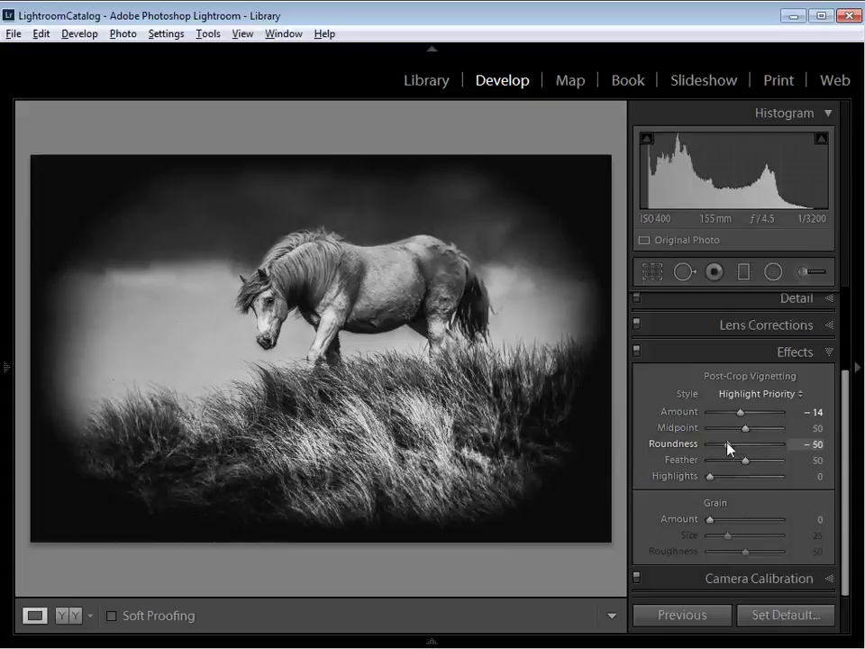
{"action": "mouse_move", "coordinate": [728, 445]}
{"action": "left_mouse_down"}
{"action": "mouse_move", "coordinate": [759, 463]}
{"action": "mouse_move", "coordinate": [824, 463]}
{"action": "left_mouse_up"}
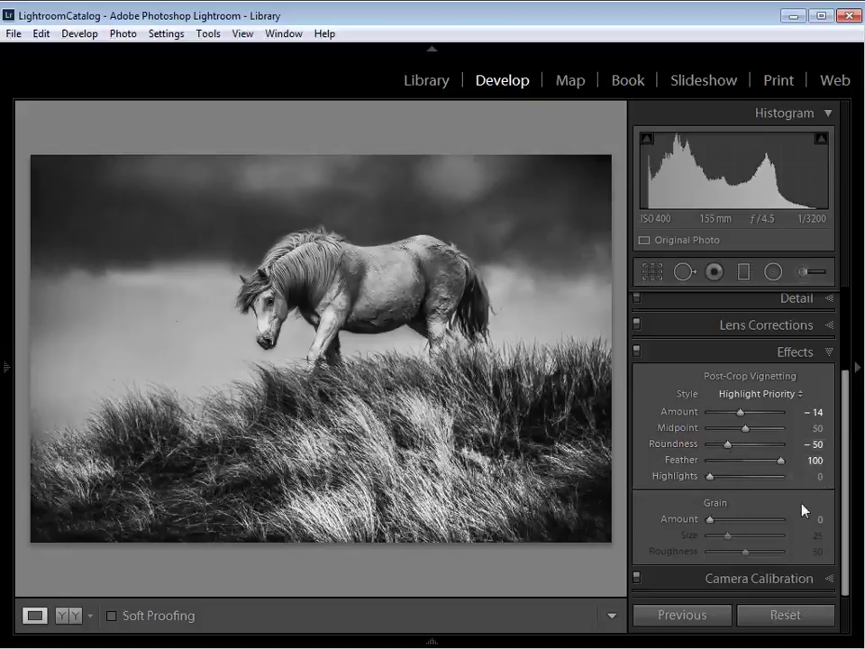
{"action": "left_click_drag", "start_coordinate": [710, 476], "coordinate": [790, 484]}
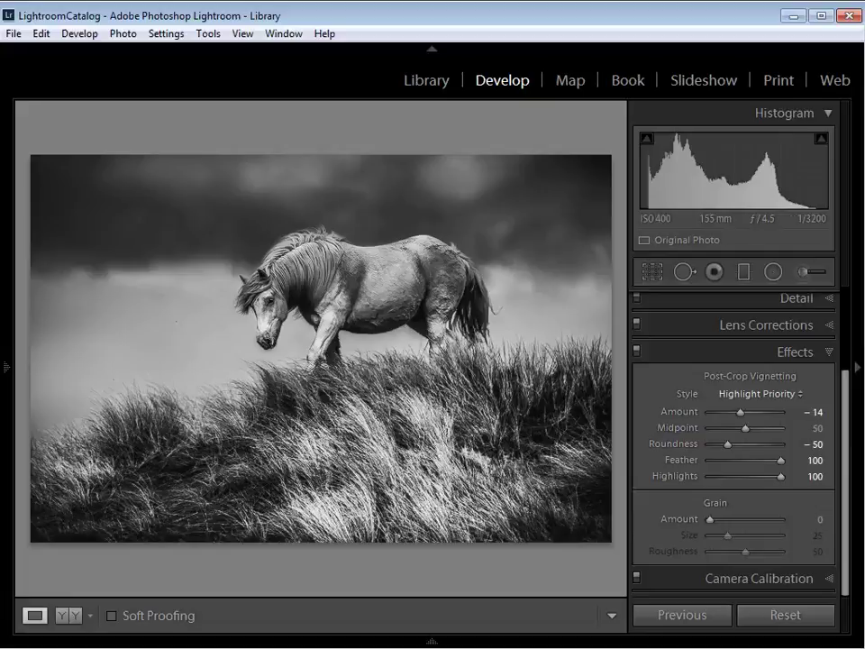
{"action": "key", "text": "backslash"}
{"action": "key", "text": "backslash"}
{"action": "key", "text": "backslash"}
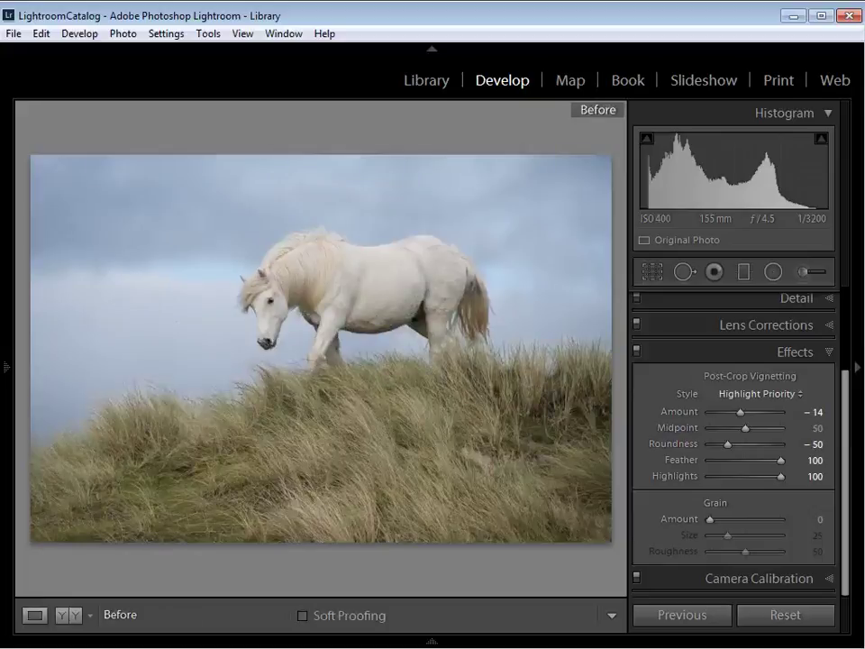
{"action": "key", "text": "backslash"}
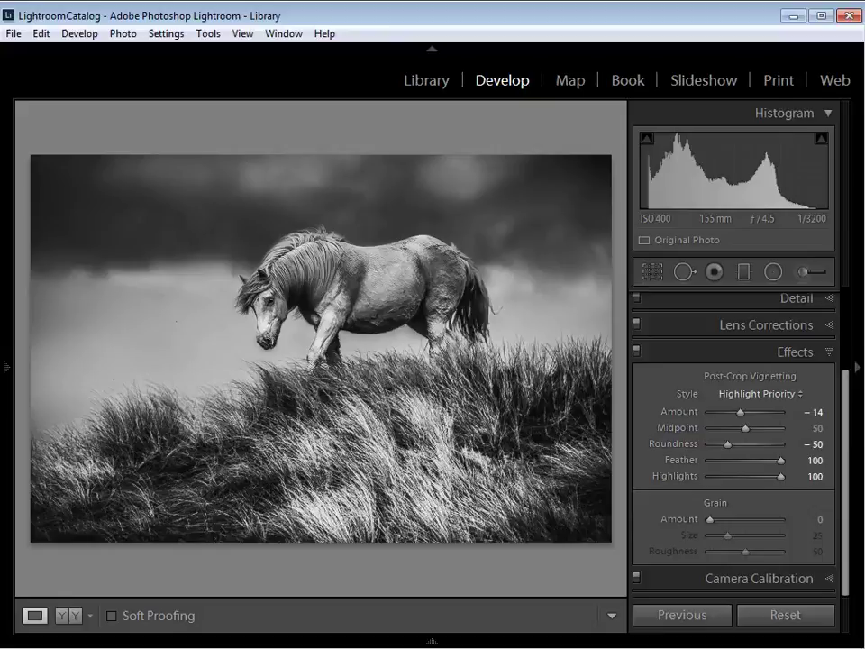
Bring up the Export dialog and keep the desktop as the destination folder
{"action": "left_click", "coordinate": [15, 33]}
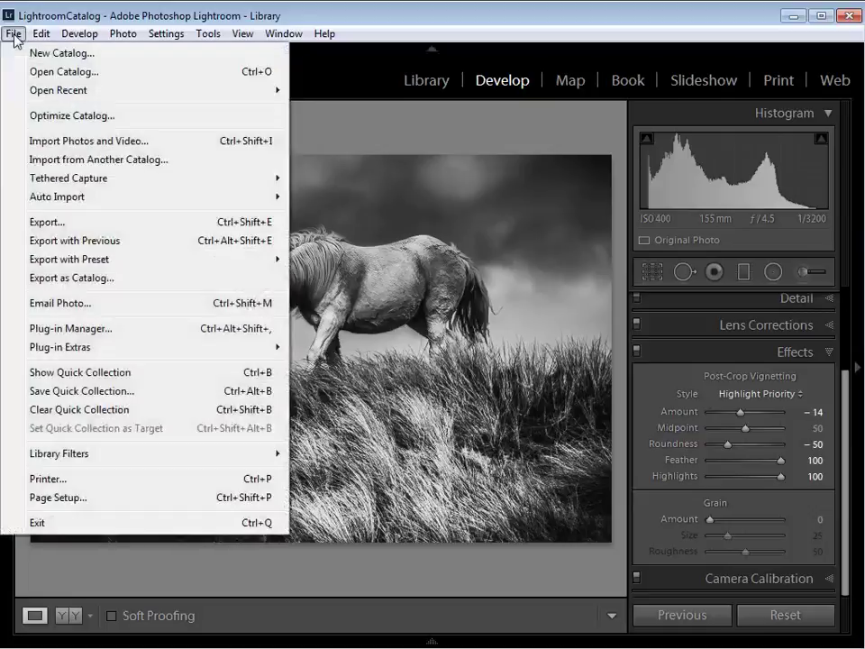
{"action": "left_click", "coordinate": [75, 223]}
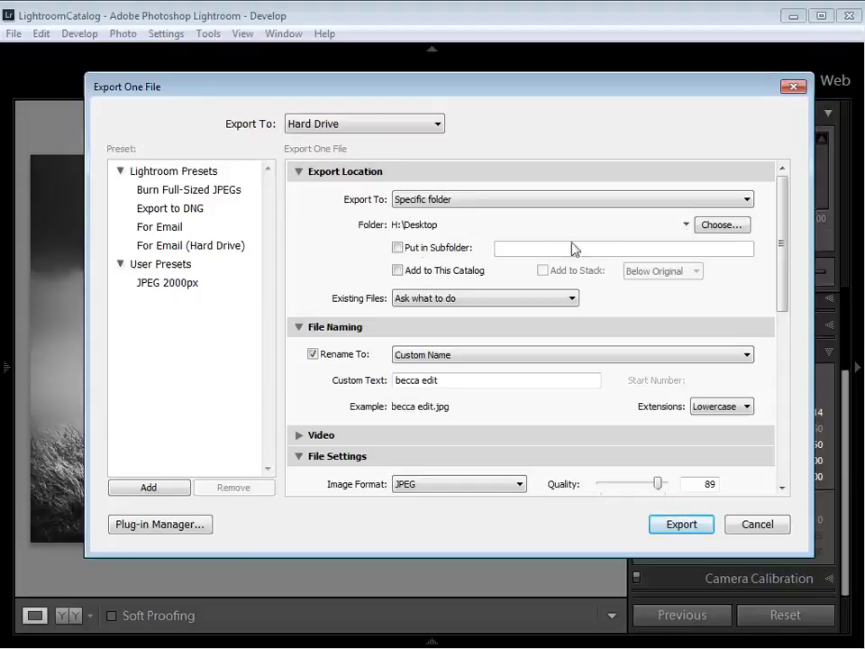
{"action": "left_click", "coordinate": [723, 227]}
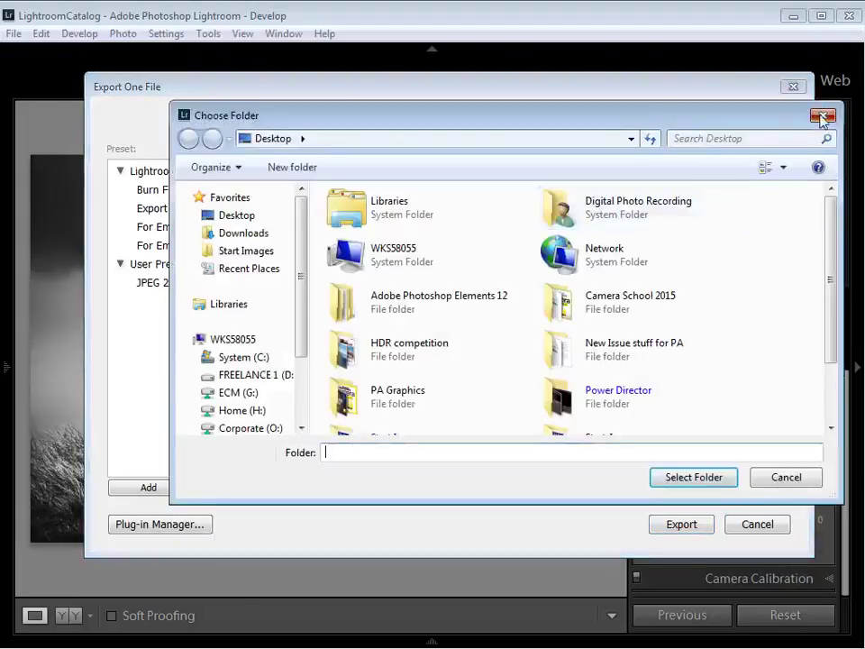
{"action": "left_click", "coordinate": [822, 116]}
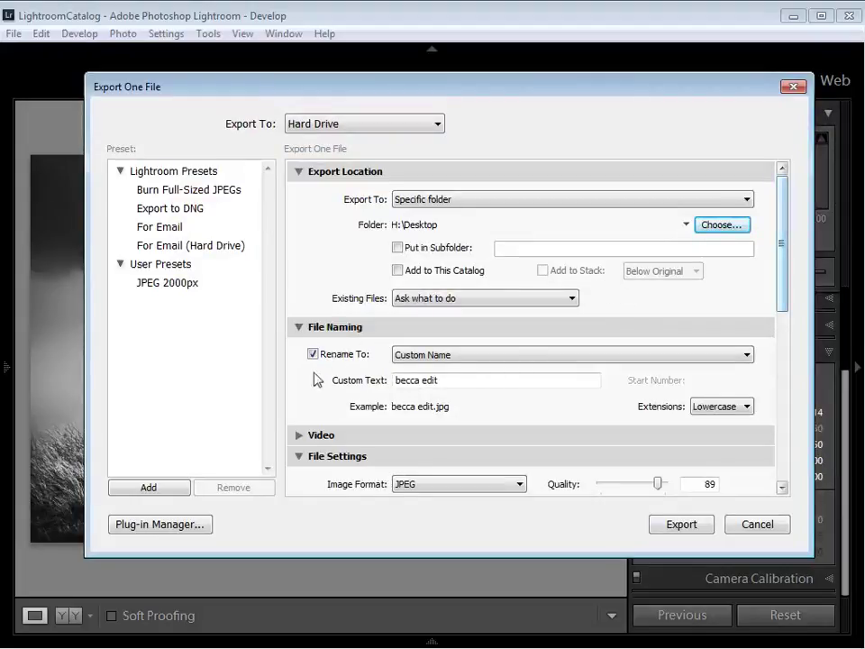
Replace the custom file name text with 'horse mono'
{"action": "left_click_drag", "start_coordinate": [437, 379], "coordinate": [396, 380]}
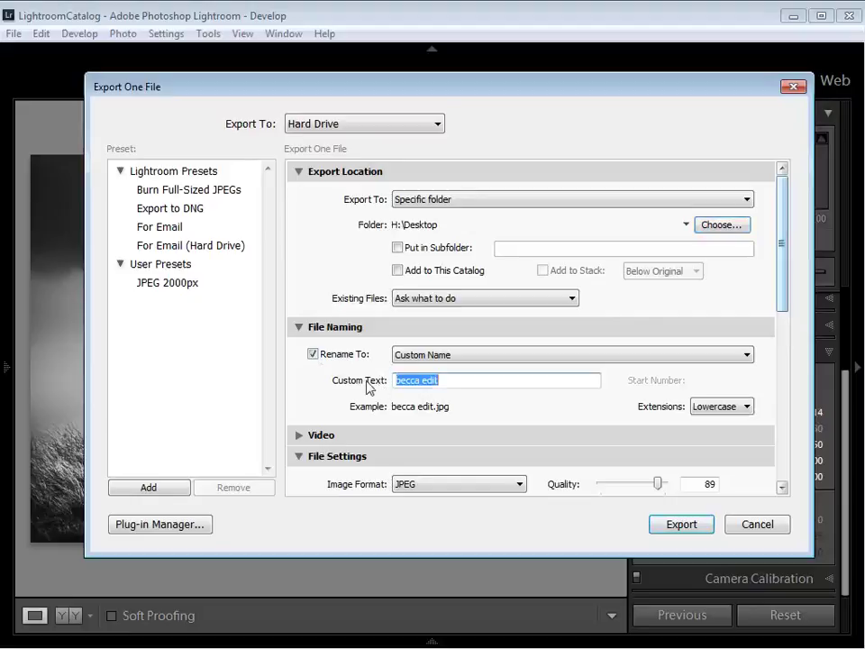
{"action": "key", "text": "BackSpace"}
{"action": "type", "text": "horse"}
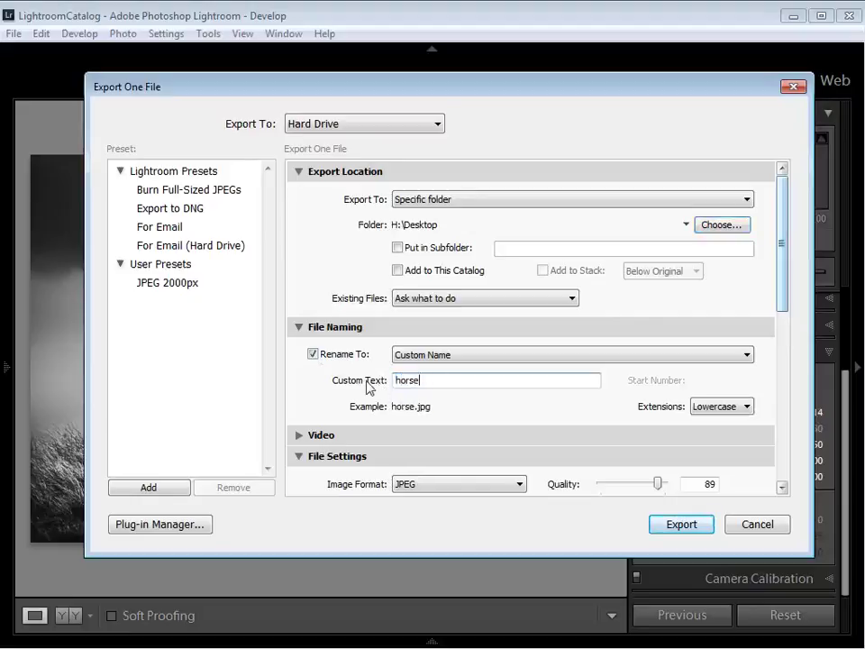
{"action": "type", "text": " mono"}
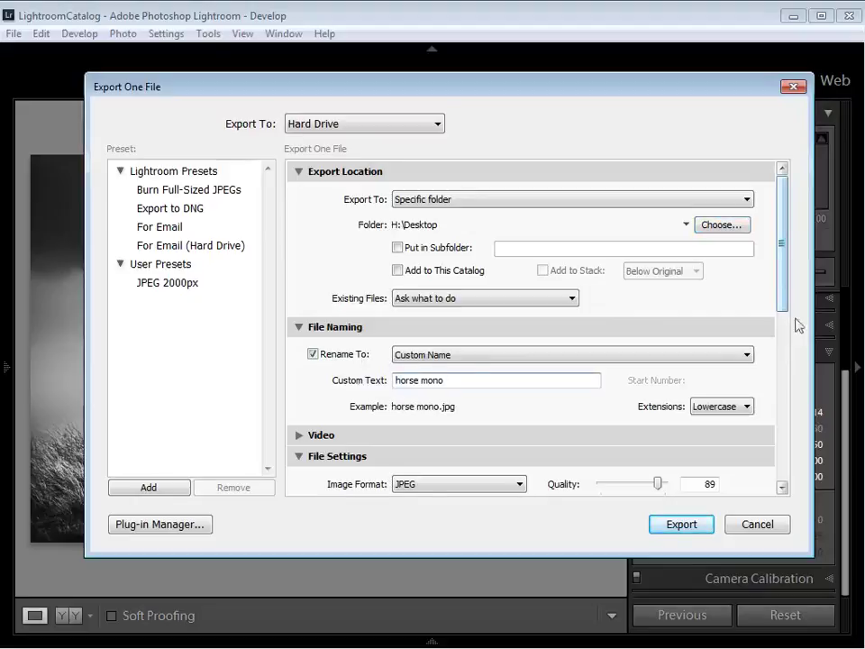
Keep Custom Name renaming, lower JPEG quality to 80, and export 'horse mono'
{"action": "left_click", "coordinate": [495, 356]}
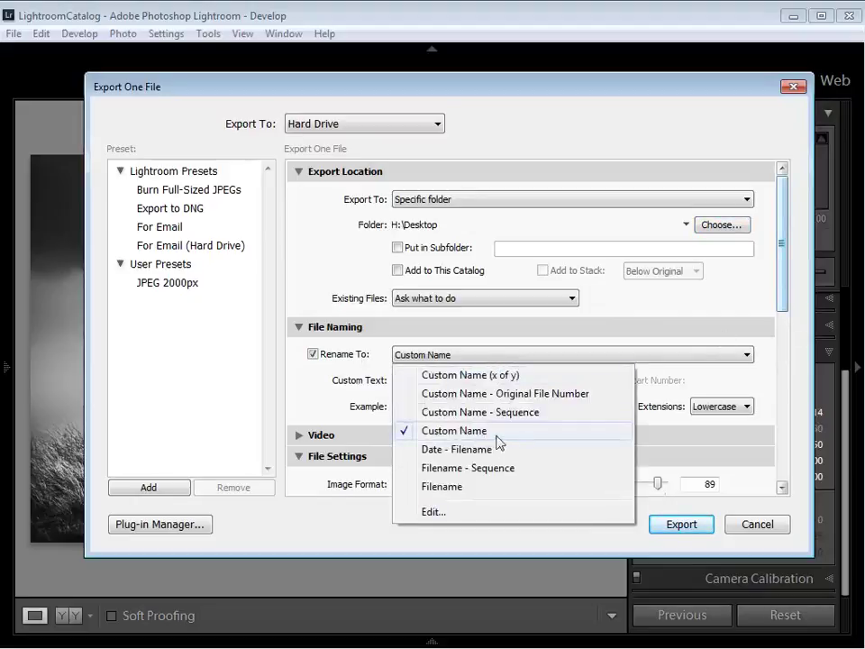
{"action": "left_click", "coordinate": [537, 433]}
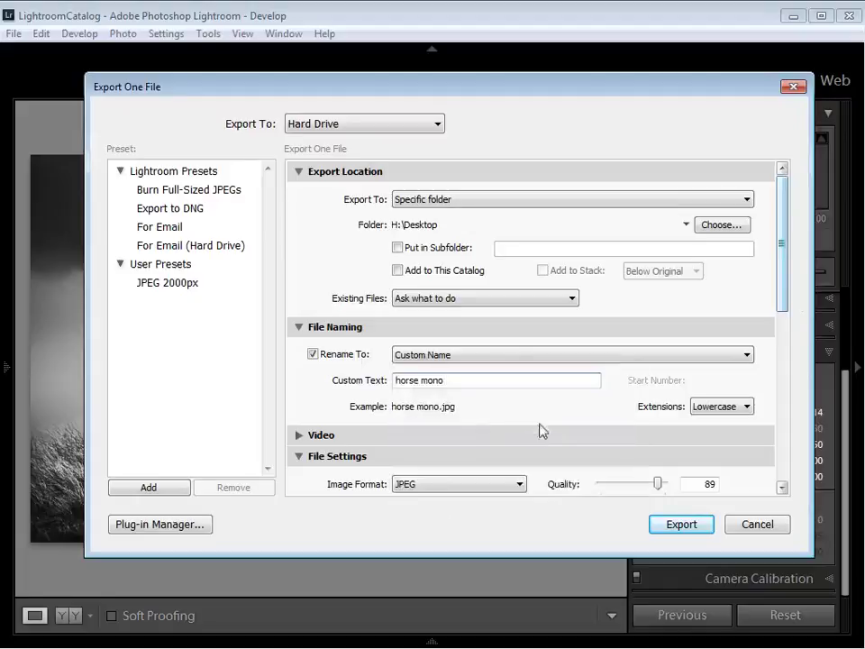
{"action": "left_click_drag", "start_coordinate": [782, 243], "coordinate": [782, 298]}
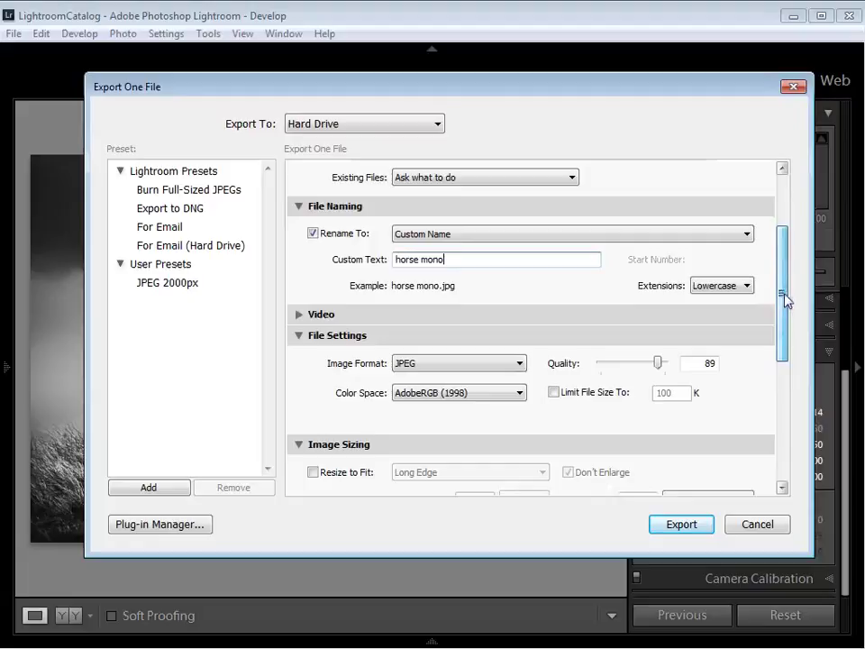
{"action": "left_click_drag", "start_coordinate": [659, 362], "coordinate": [652, 363]}
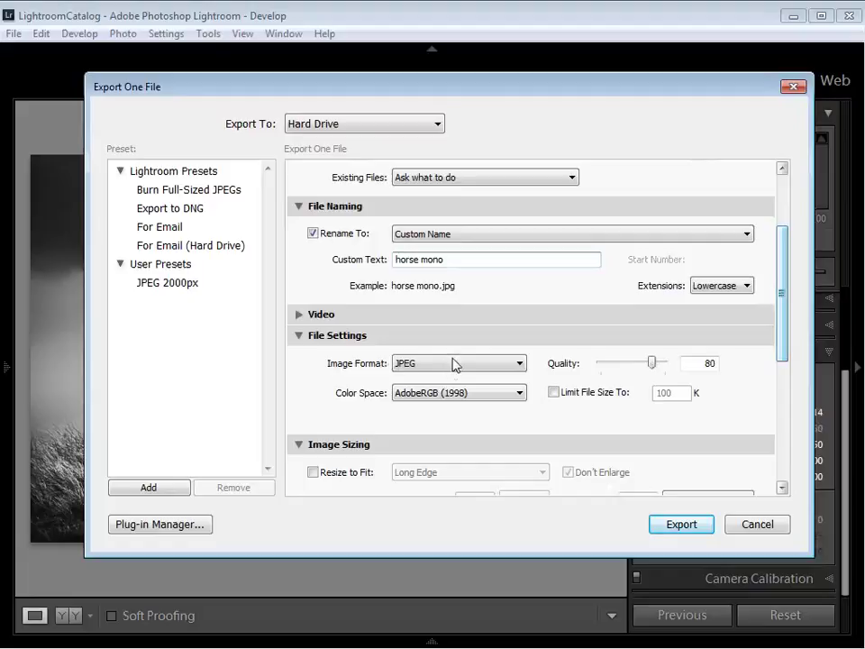
{"action": "left_click", "coordinate": [690, 531]}
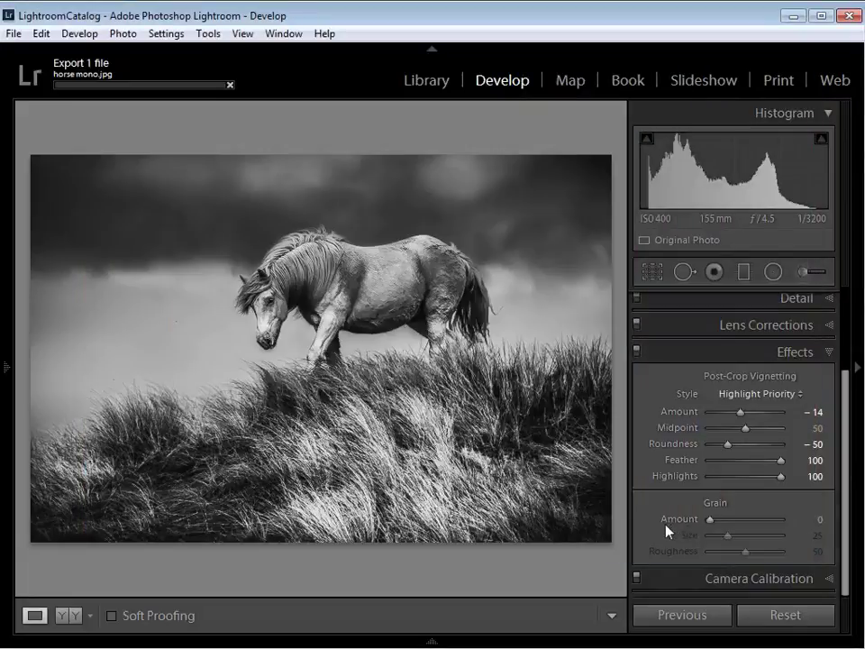